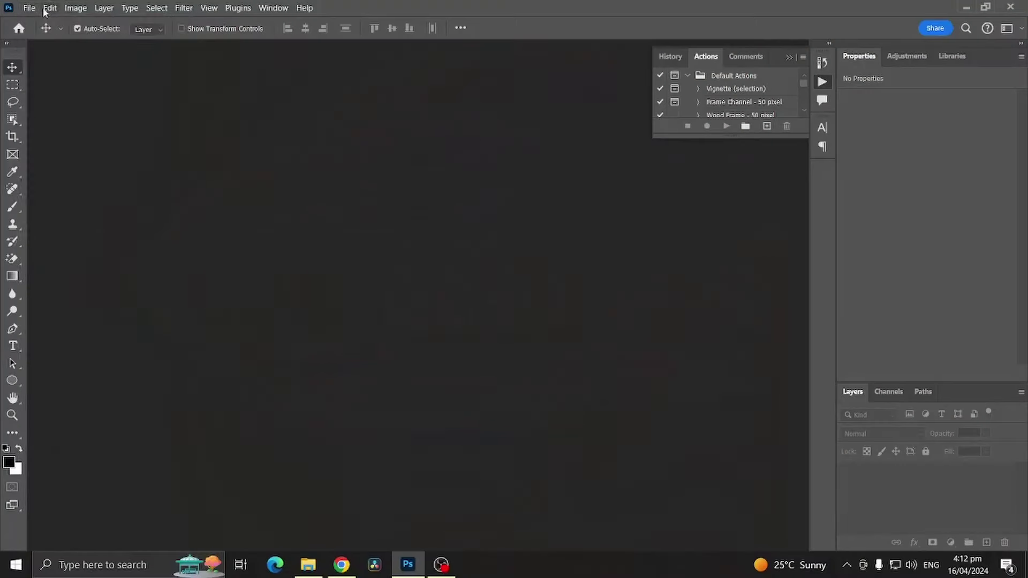
# Create a new 3.5 × 2 inch document at 300 ppi in CMYK colour mode
pyautogui.click(29, 8)
pyautogui.click(32, 26)
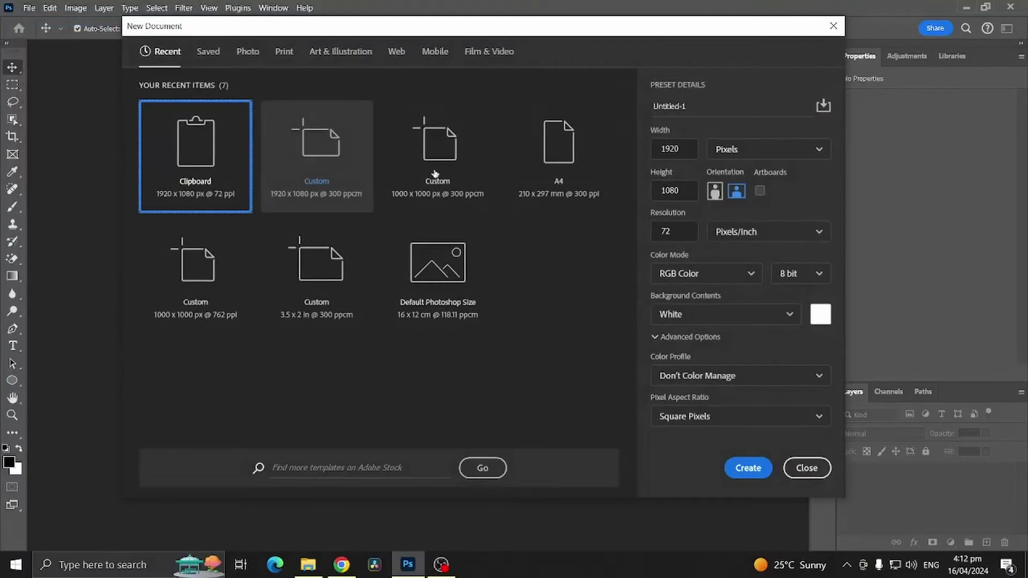
pyautogui.click(728, 150)
pyautogui.click(718, 195)
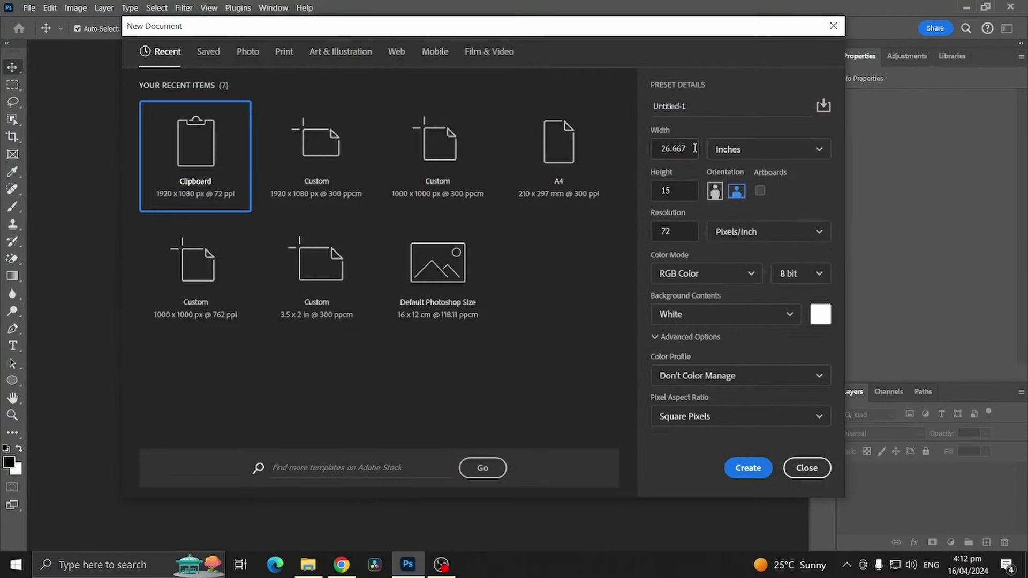
pyautogui.doubleClick(674, 150)
pyautogui.write('3.5')
pyautogui.doubleClick(689, 188)
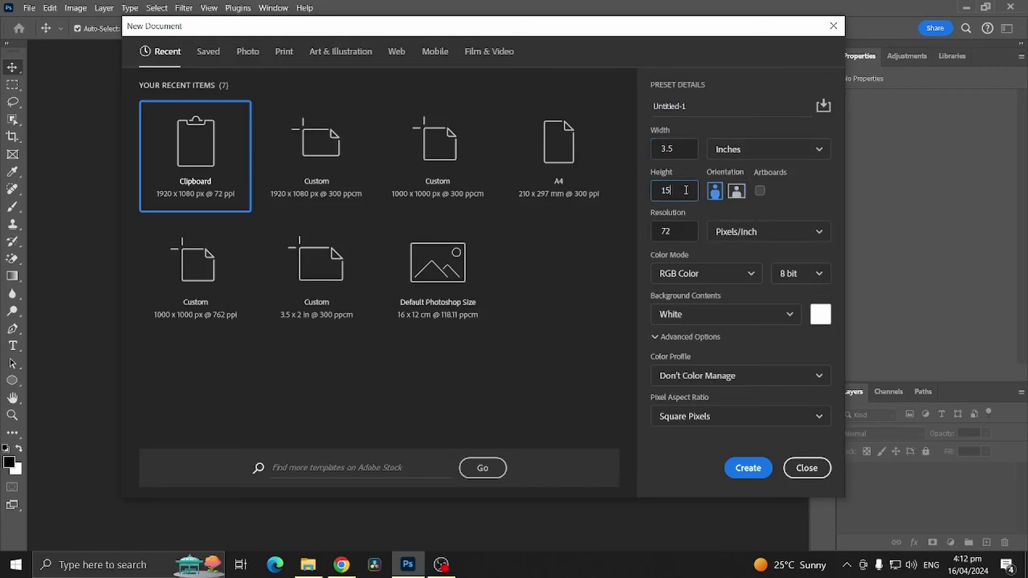
pyautogui.write('2')
pyautogui.doubleClick(677, 232)
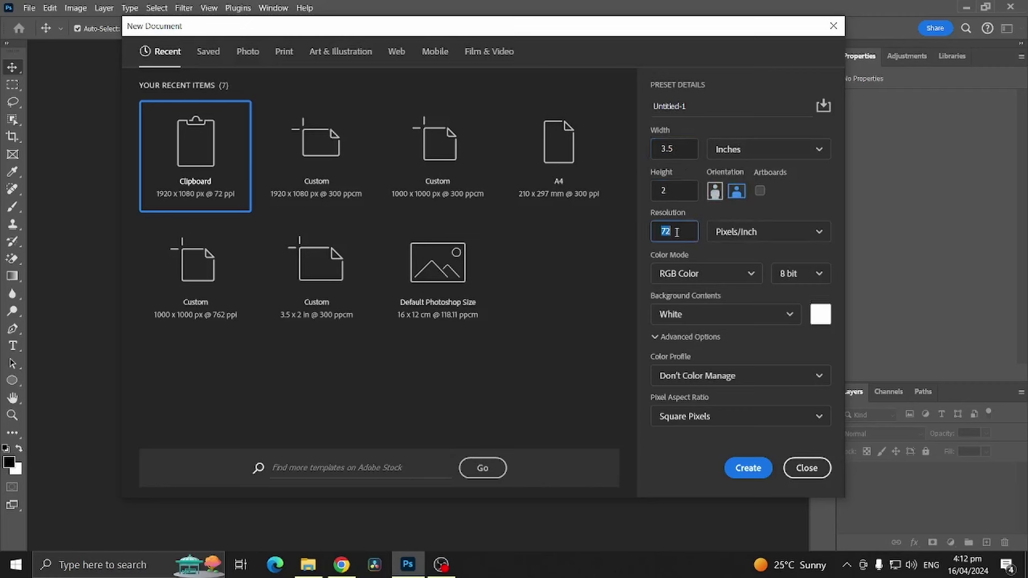
pyautogui.write('300')
pyautogui.click(696, 274)
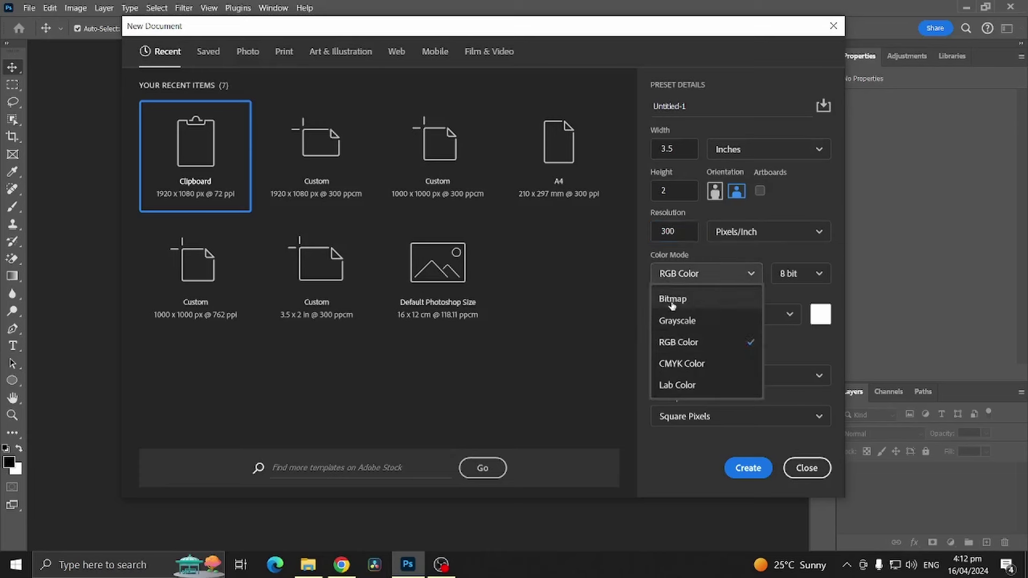
pyautogui.click(680, 360)
pyautogui.click(748, 468)
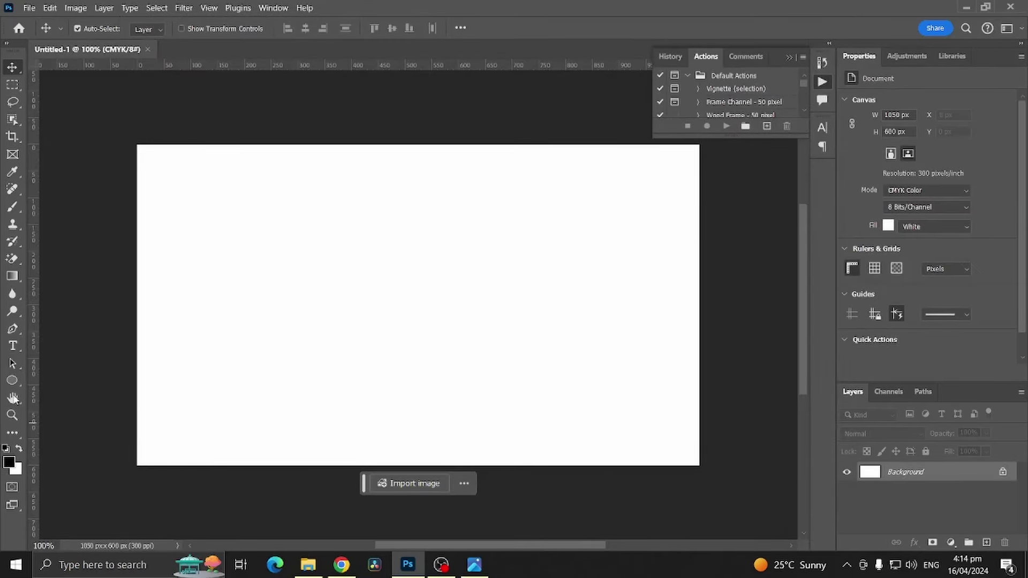
# Draw a wide rectangle across the card's lower half with no outline and an orange-red fill
pyautogui.click(13, 363)
pyautogui.rightClick(11, 382)
pyautogui.click(59, 379)
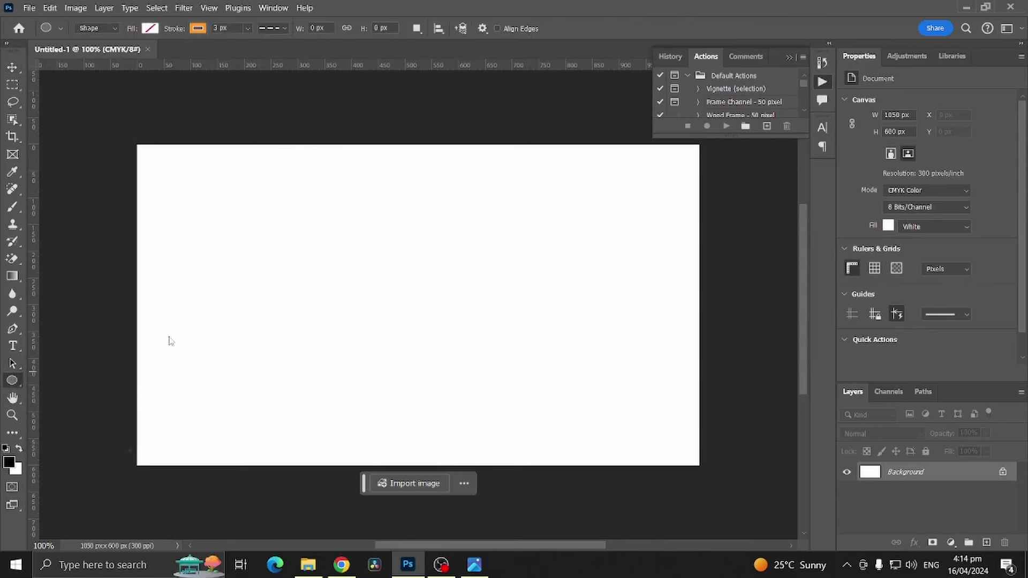
pyautogui.moveTo(175, 320)
pyautogui.mouseDown()
pyautogui.moveTo(708, 473)
pyautogui.moveTo(743, 497)
pyautogui.mouseUp()
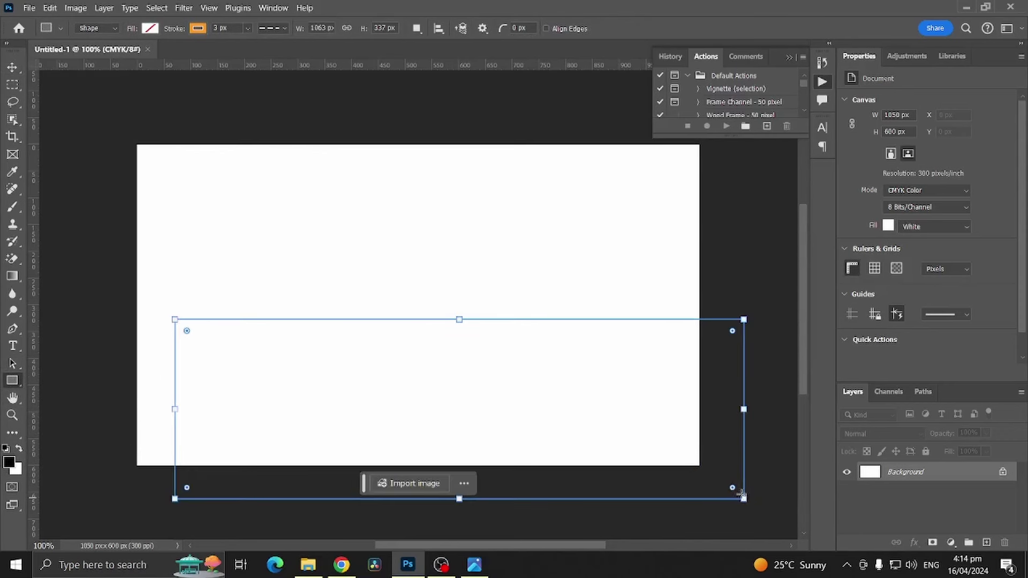
pyautogui.click(194, 30)
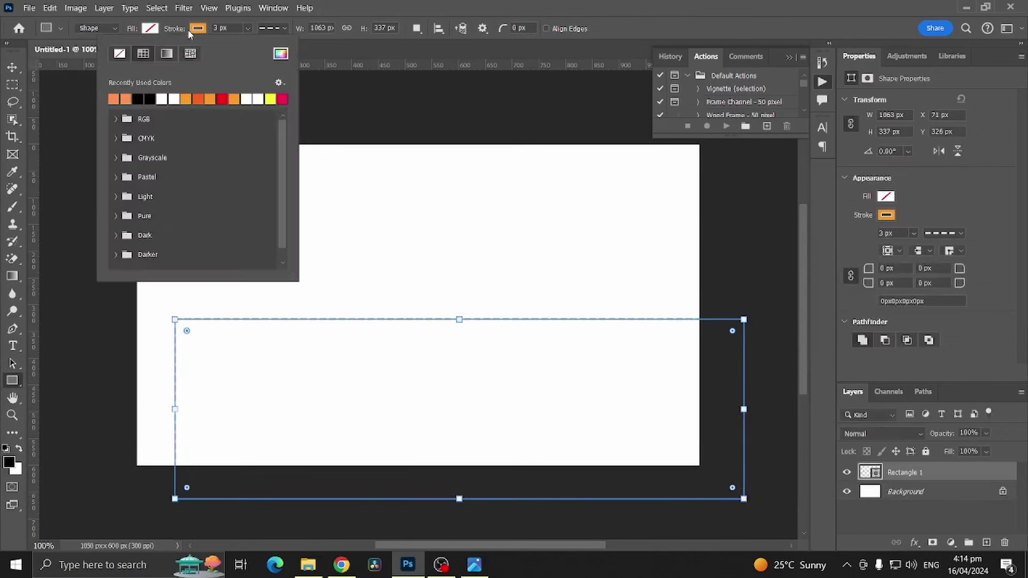
pyautogui.click(120, 53)
pyautogui.click(151, 29)
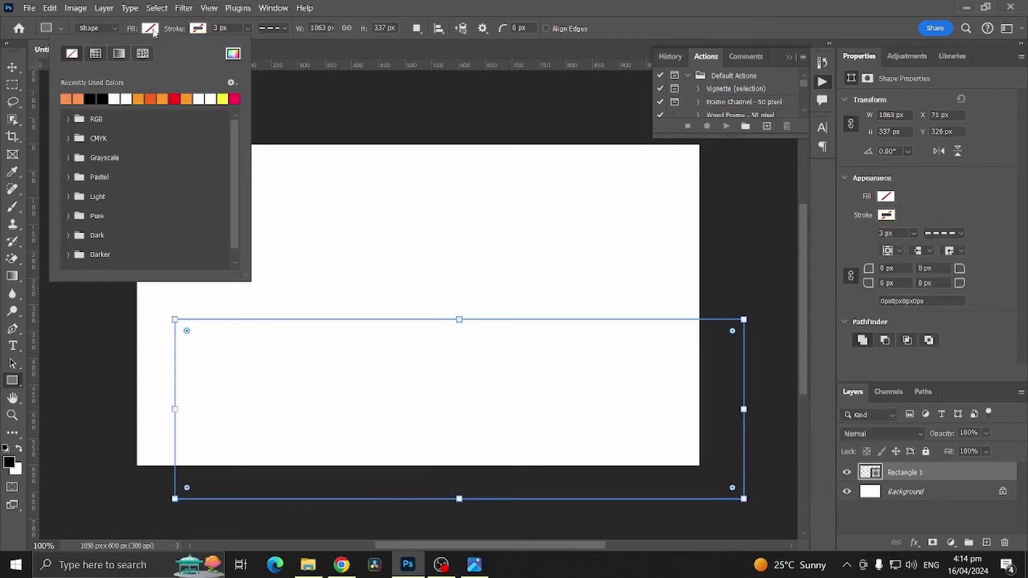
pyautogui.click(152, 98)
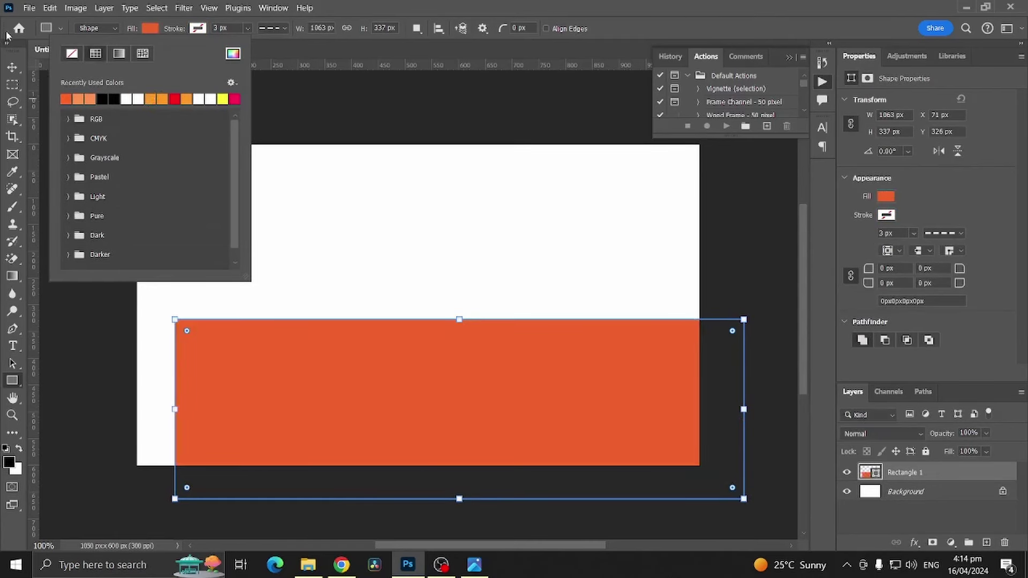
# Rotate the rectangle to 45°, enlarge it and shift it right to cover the lower-right corner
pyautogui.click(13, 65)
pyautogui.hotkey('ctrl', 't')
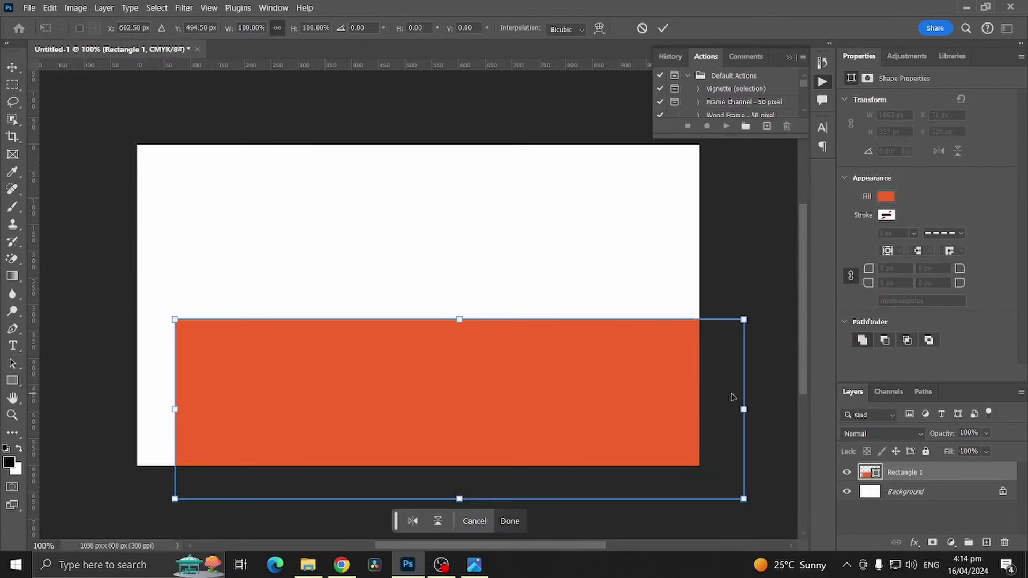
pyautogui.moveTo(755, 390)
pyautogui.mouseDown()
pyautogui.moveTo(630, 222)
pyautogui.moveTo(738, 134)
pyautogui.mouseUp()
pyautogui.scroll(-2, 692, 300)
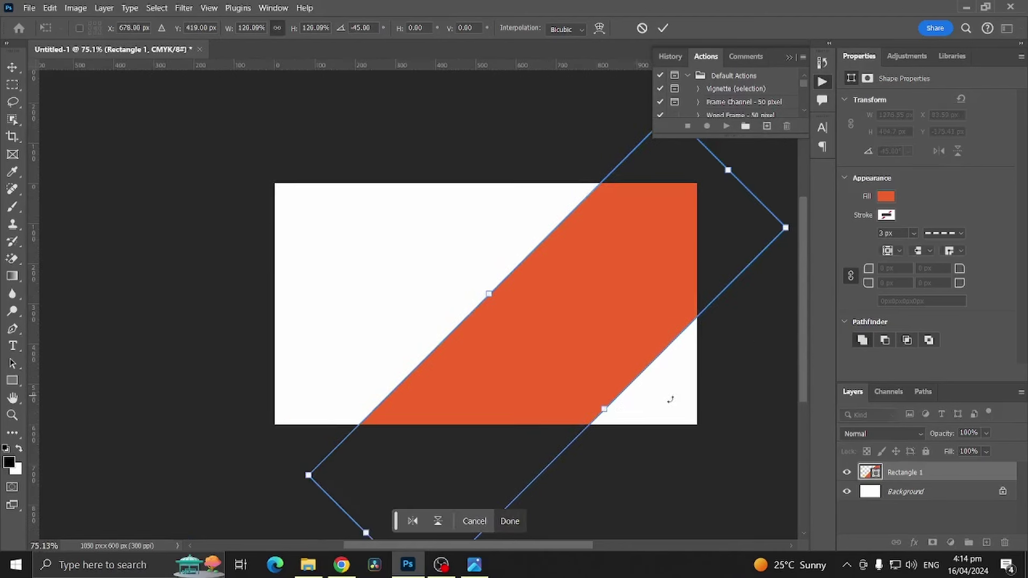
pyautogui.moveTo(609, 409)
pyautogui.mouseDown()
pyautogui.moveTo(707, 461)
pyautogui.moveTo(769, 441)
pyautogui.moveTo(785, 370)
pyautogui.mouseUp()
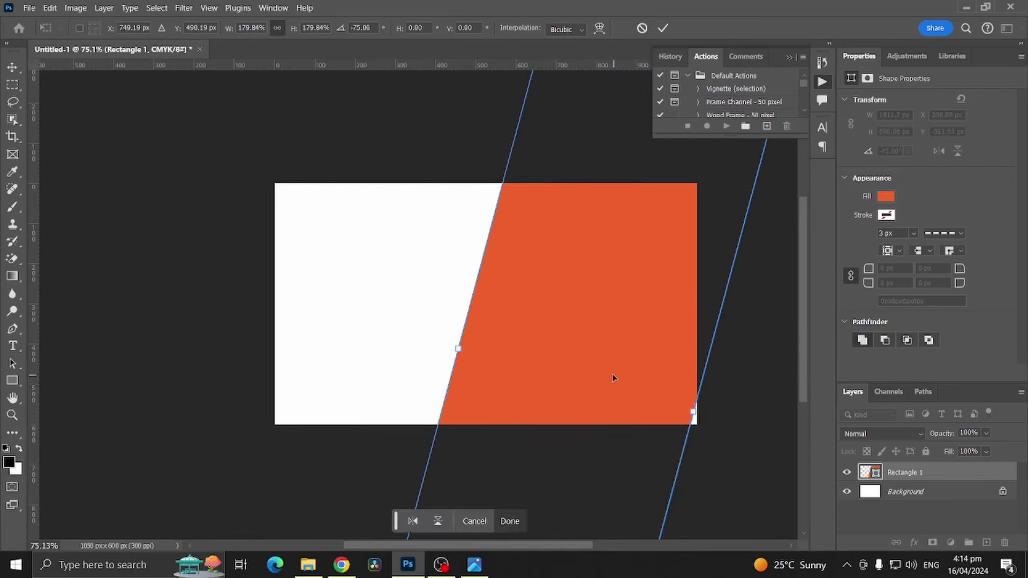
pyautogui.moveTo(708, 431); pyautogui.dragTo(681, 450)
pyautogui.moveTo(551, 394); pyautogui.dragTo(597, 394)
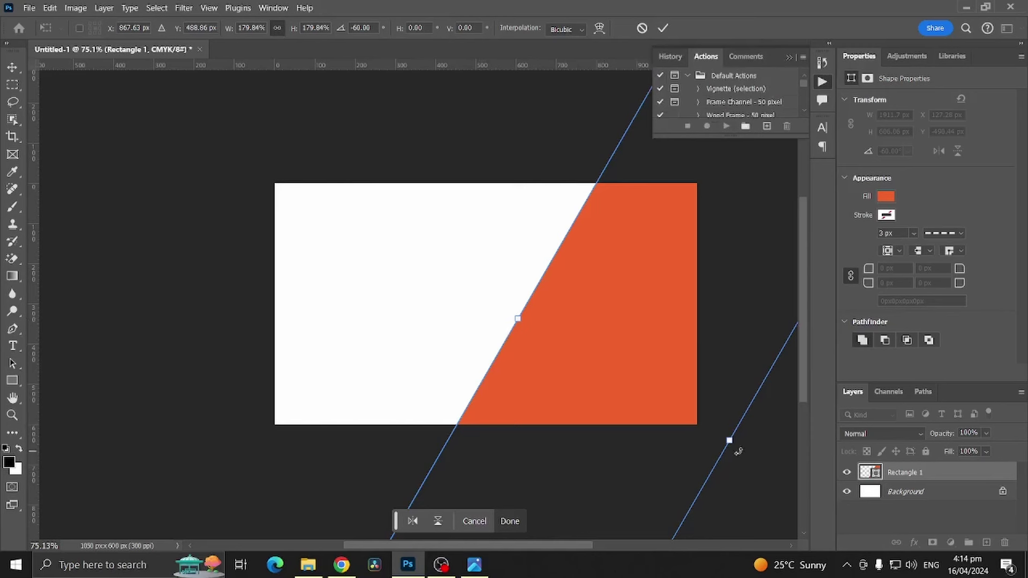
pyautogui.moveTo(739, 452); pyautogui.dragTo(720, 474)
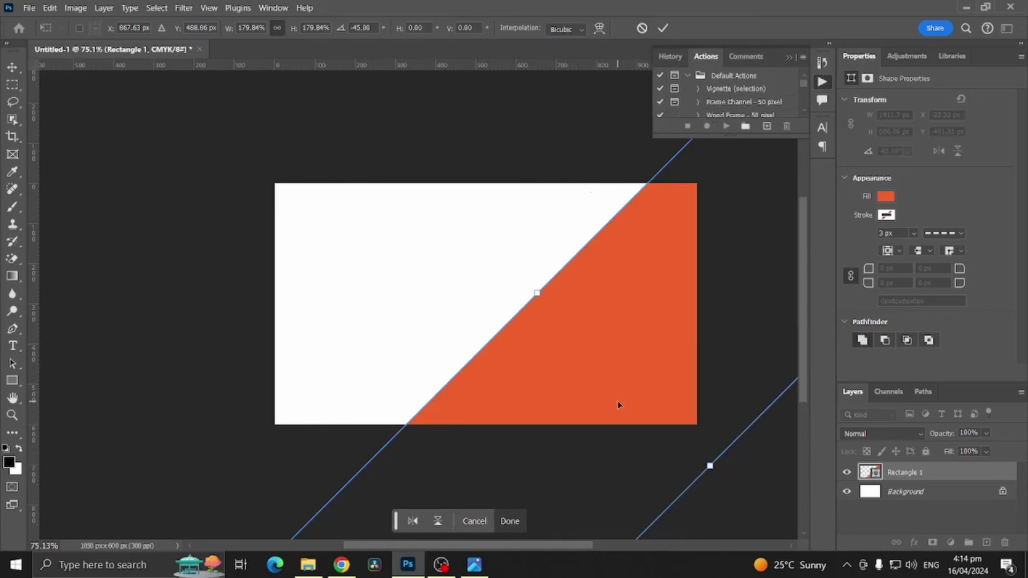
pyautogui.press('Return')
pyautogui.click(242, 357)
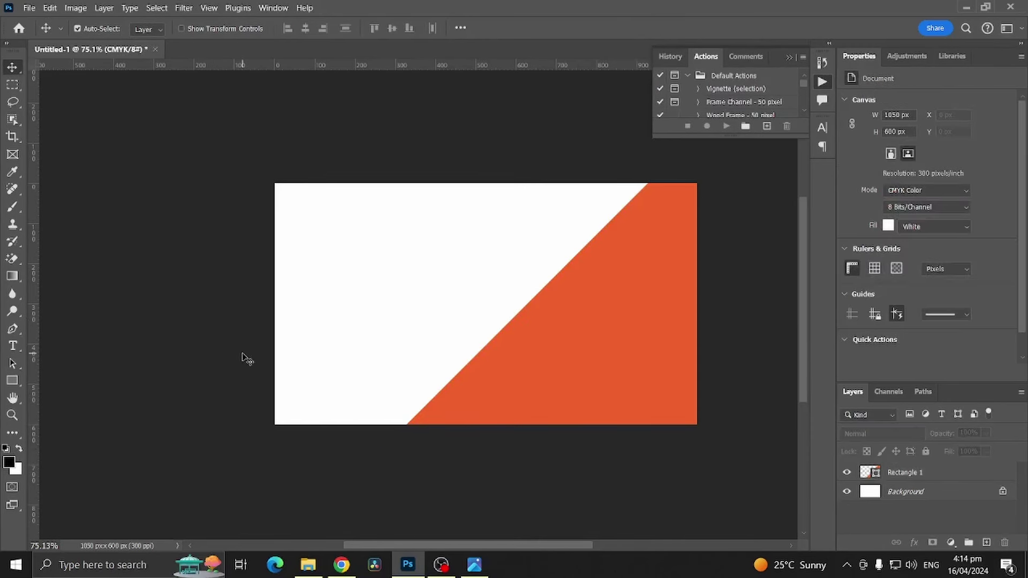
# Change the Rectangle 1 fill colour to dark navy
pyautogui.doubleClick(863, 474)
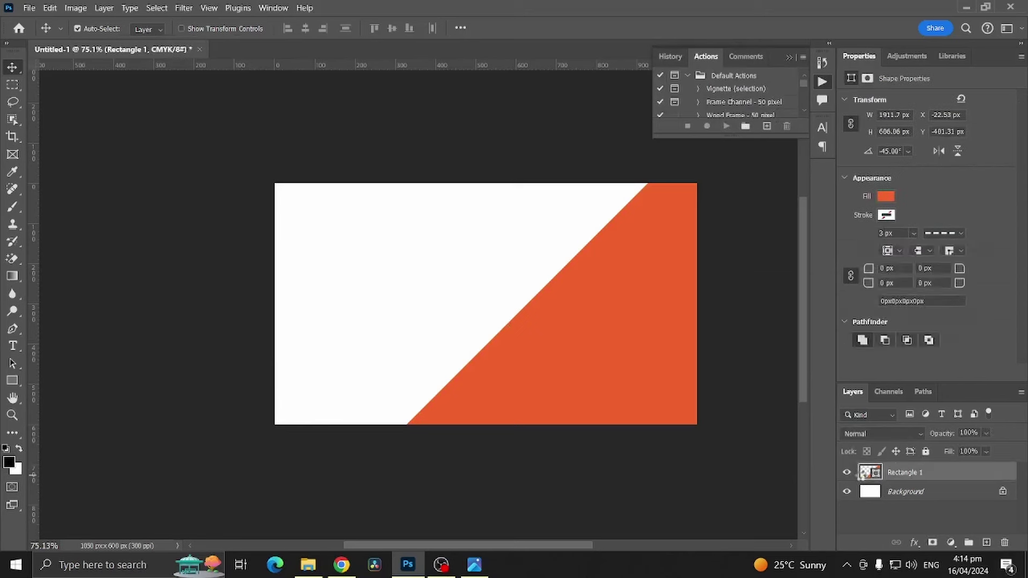
pyautogui.moveTo(845, 441)
pyautogui.mouseDown()
pyautogui.moveTo(846, 478)
pyautogui.moveTo(845, 378)
pyautogui.moveTo(822, 408)
pyautogui.moveTo(831, 415)
pyautogui.mouseUp()
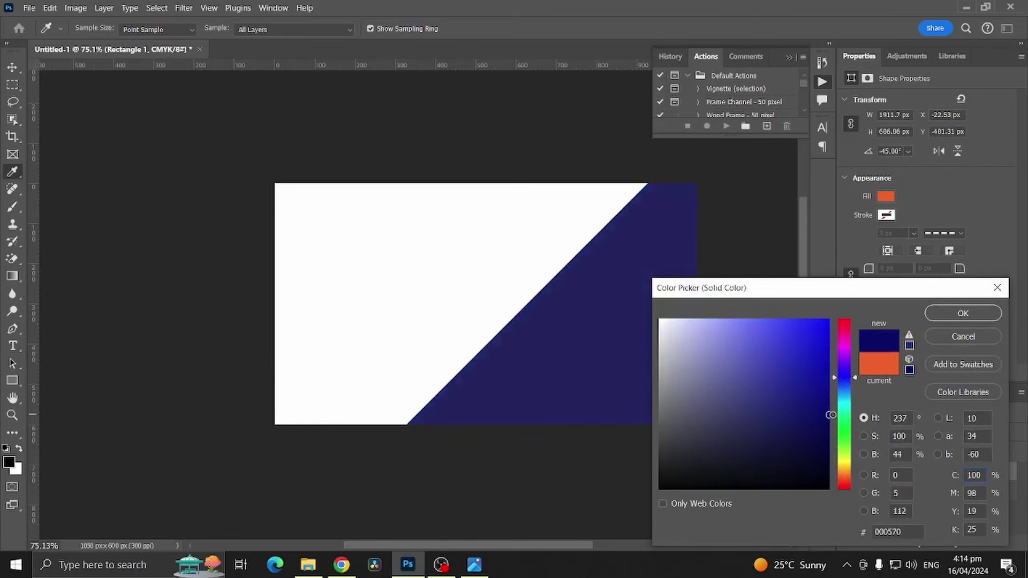
pyautogui.click(942, 316)
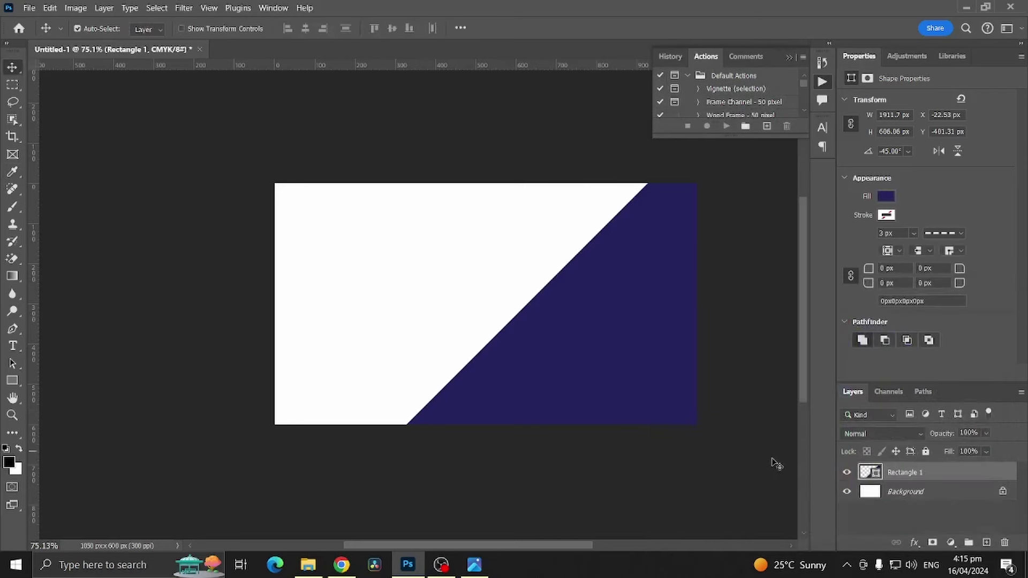
# Duplicate Rectangle 1 as 'Rectangle 1 copy' and start transforming the original
pyautogui.rightClick(909, 477)
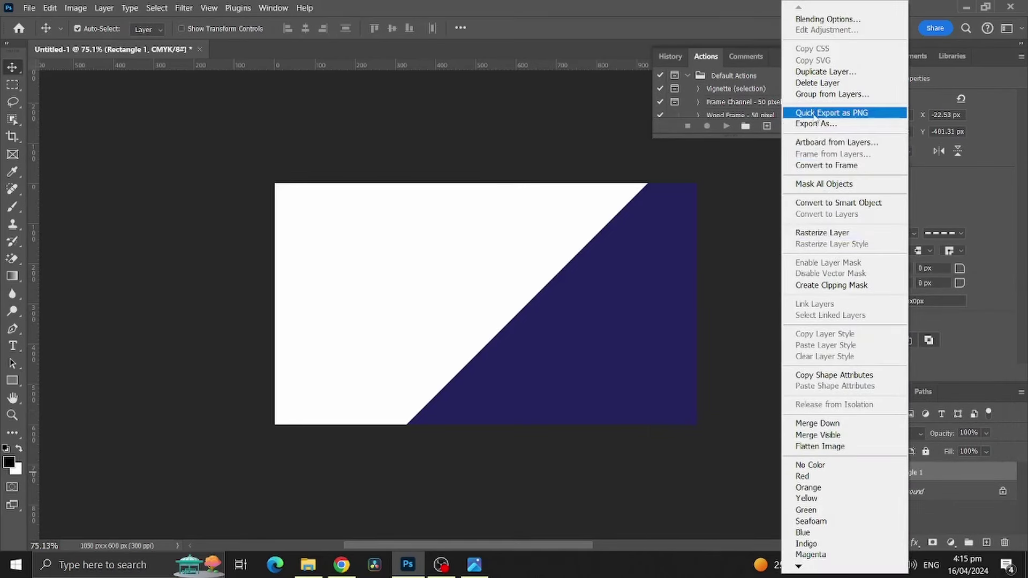
pyautogui.click(813, 71)
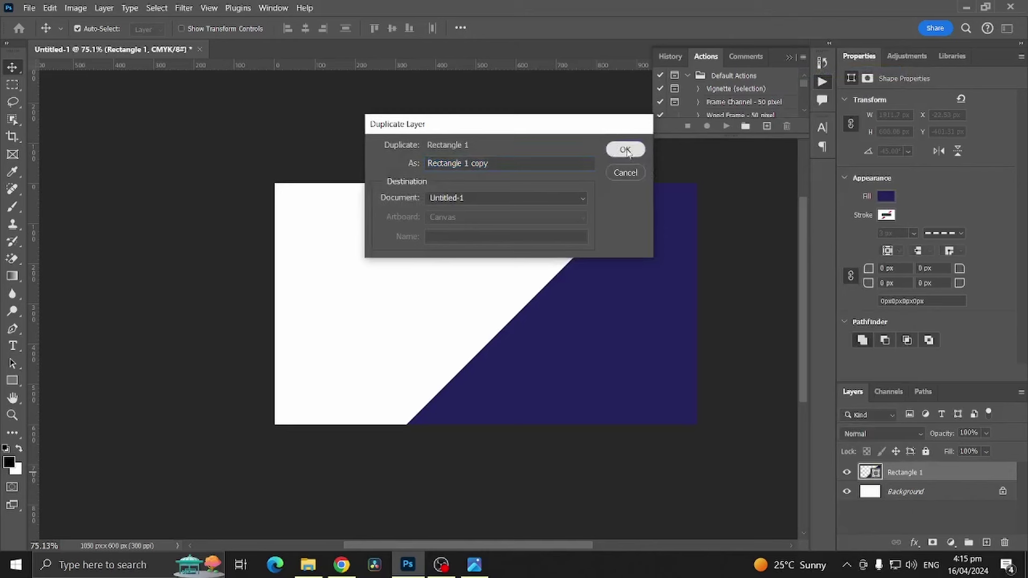
pyautogui.click(626, 152)
pyautogui.click(897, 491)
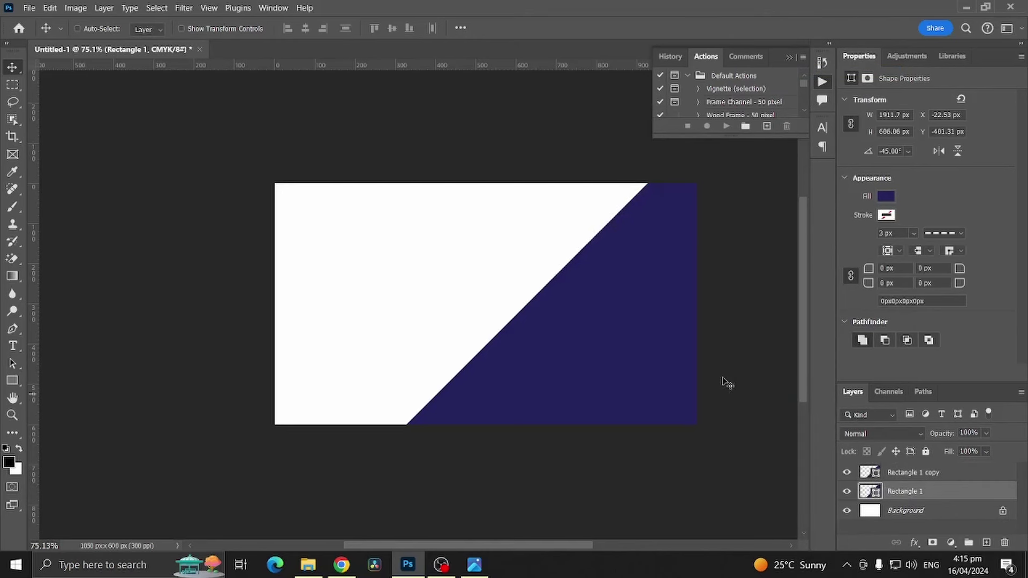
pyautogui.hotkey('ctrl', 't')
# Nudge Rectangle 1 up-left and give it a blue fill, forming a stripe beside the navy
pyautogui.moveTo(681, 482); pyautogui.dragTo(654, 466)
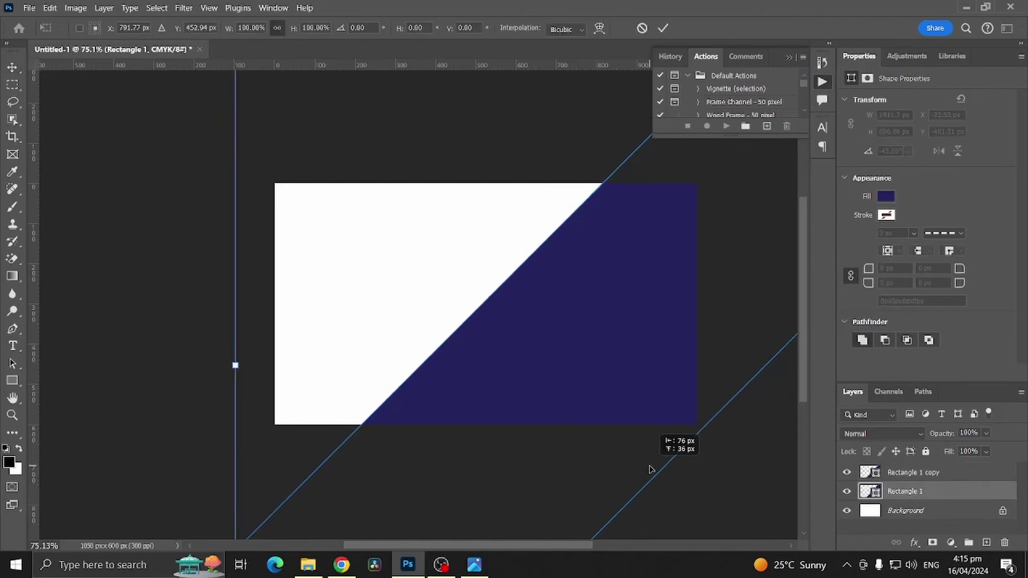
pyautogui.press('Return')
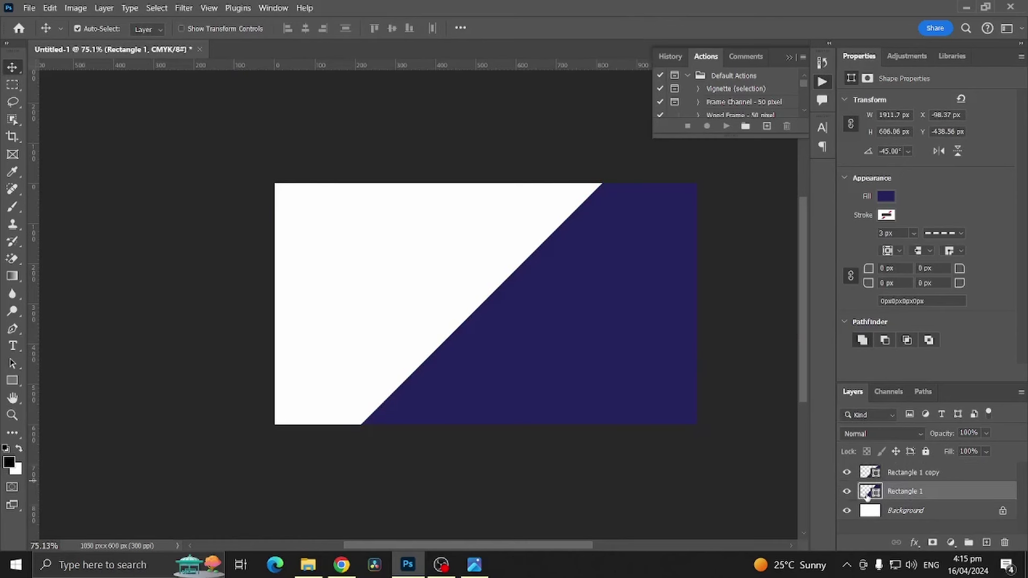
pyautogui.doubleClick(865, 493)
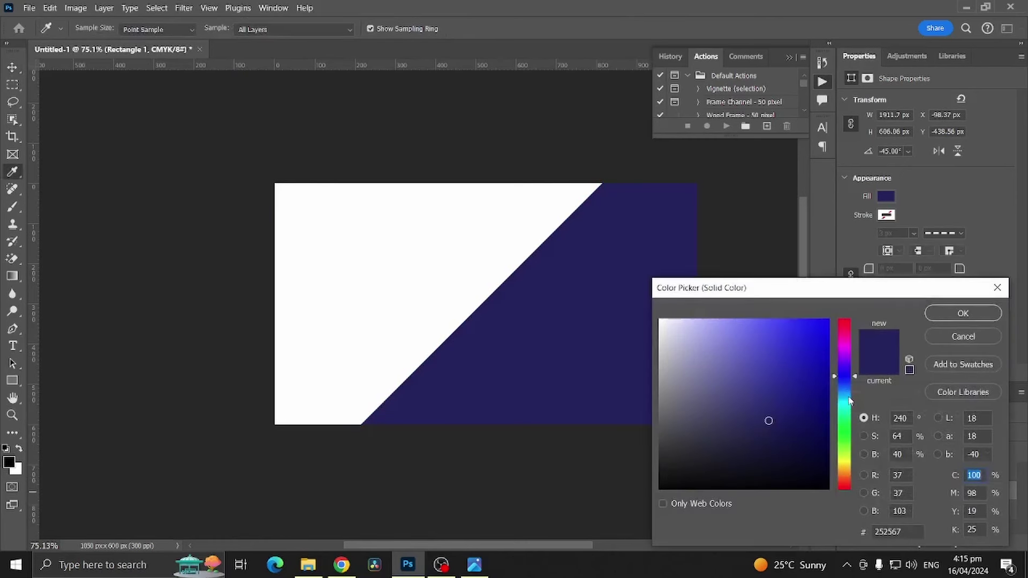
pyautogui.moveTo(848, 398); pyautogui.dragTo(847, 401)
pyautogui.moveTo(796, 371); pyautogui.dragTo(858, 302)
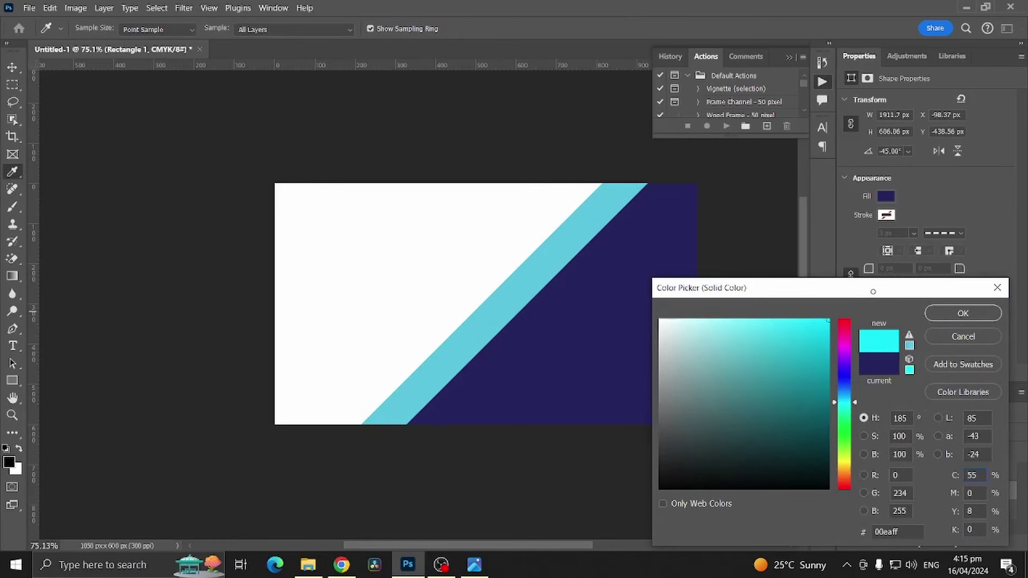
pyautogui.moveTo(848, 376); pyautogui.dragTo(847, 399)
pyautogui.click(970, 310)
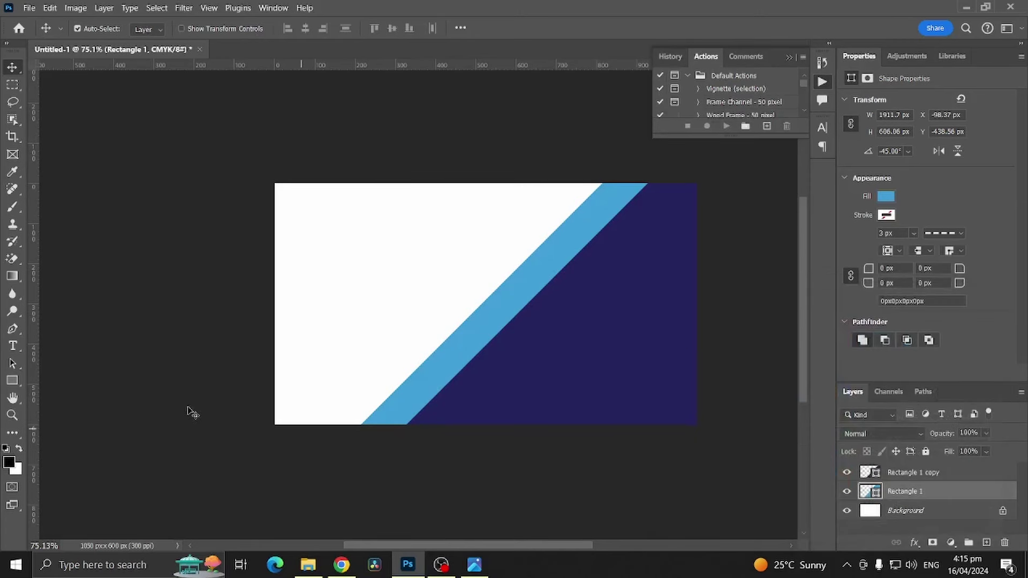
pyautogui.click(12, 381)
pyautogui.rightClick(12, 380)
# Draw a tilted Rectangle 2, place it below Rectangle 1 and move it near the top edge
pyautogui.click(53, 379)
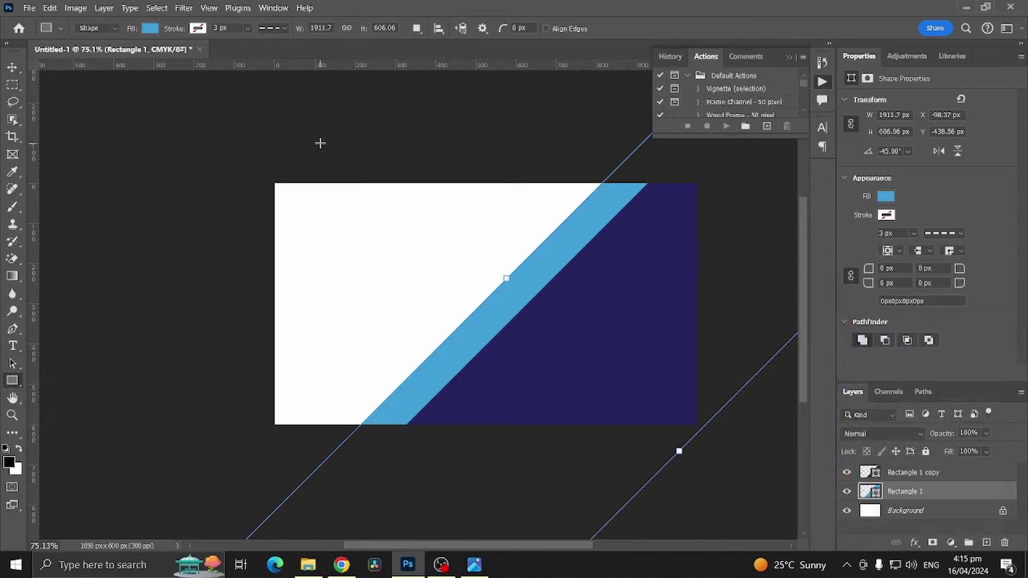
pyautogui.moveTo(319, 142)
pyautogui.mouseDown()
pyautogui.moveTo(412, 313)
pyautogui.moveTo(416, 395)
pyautogui.mouseUp()
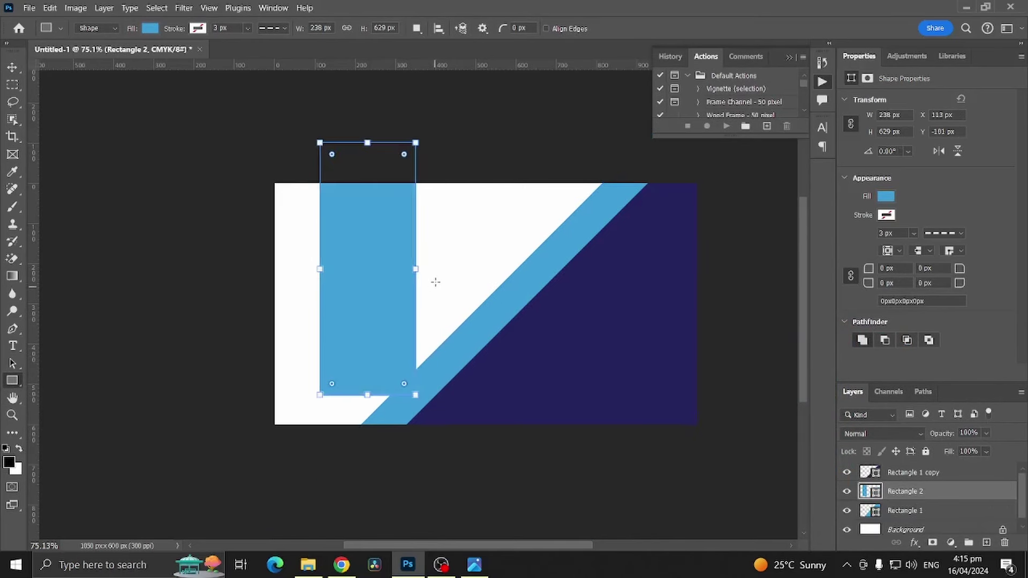
pyautogui.moveTo(427, 265); pyautogui.dragTo(420, 219)
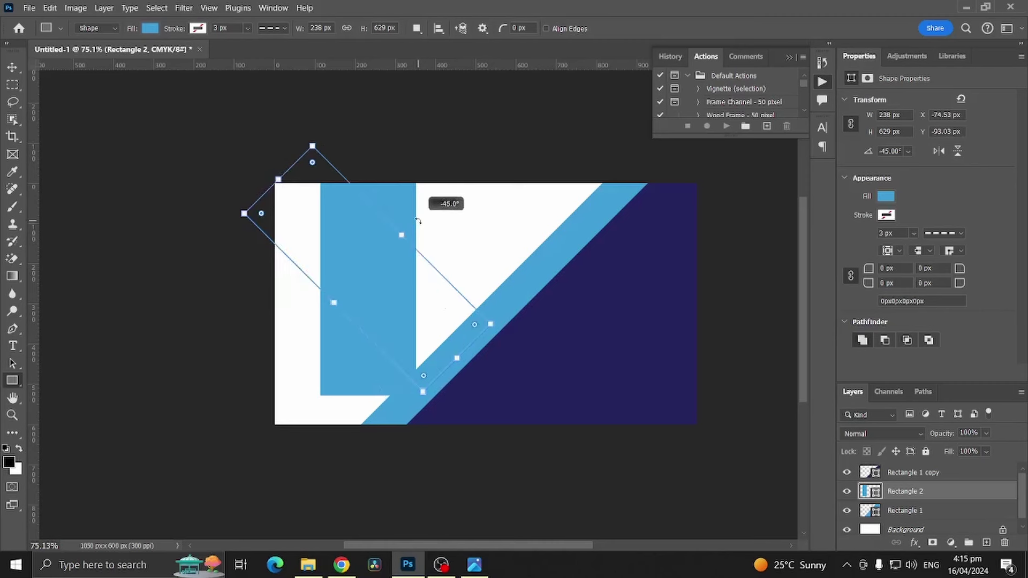
pyautogui.moveTo(900, 495); pyautogui.dragTo(863, 517)
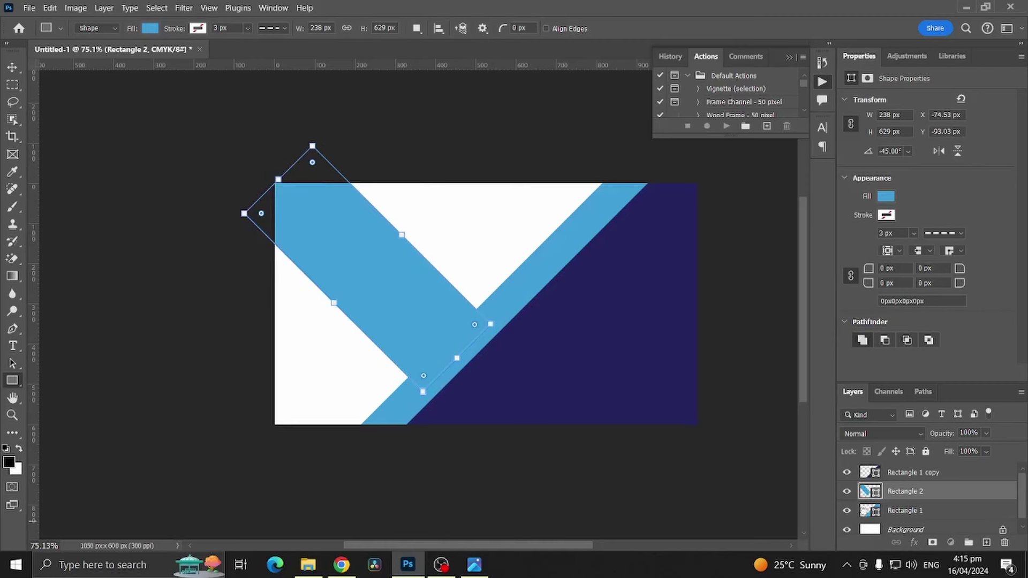
pyautogui.click(13, 68)
pyautogui.moveTo(351, 222); pyautogui.dragTo(549, 209)
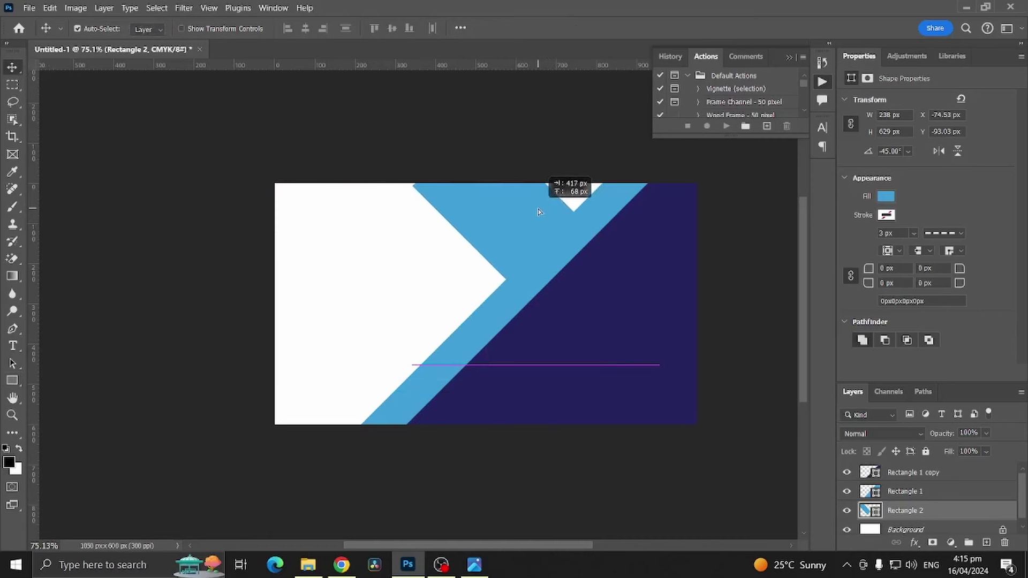
pyautogui.moveTo(549, 209); pyautogui.dragTo(529, 188)
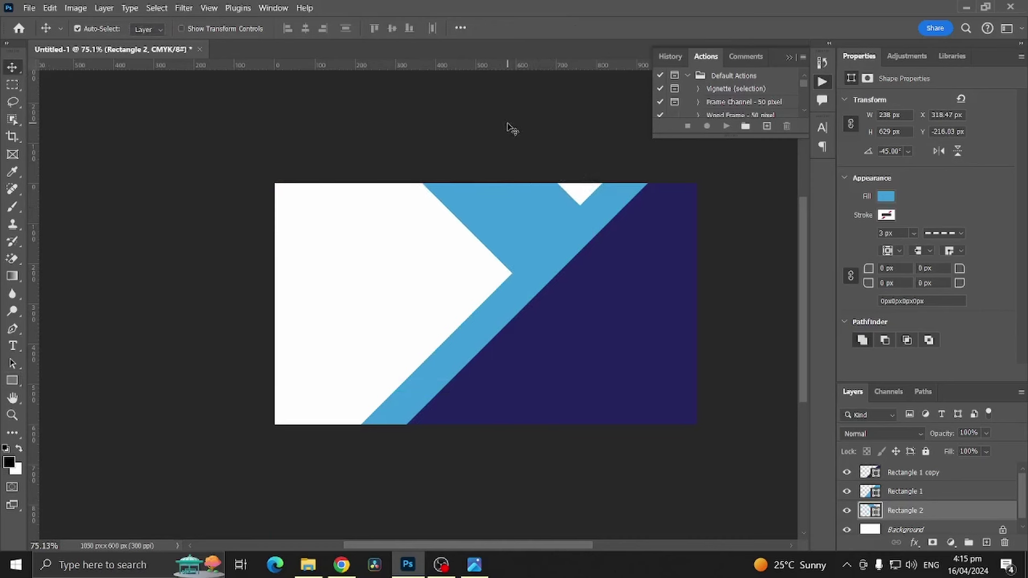
# Fill Rectangle 2 with light grey f0f0f0
pyautogui.doubleClick(869, 511)
pyautogui.moveTo(696, 332); pyautogui.dragTo(618, 330)
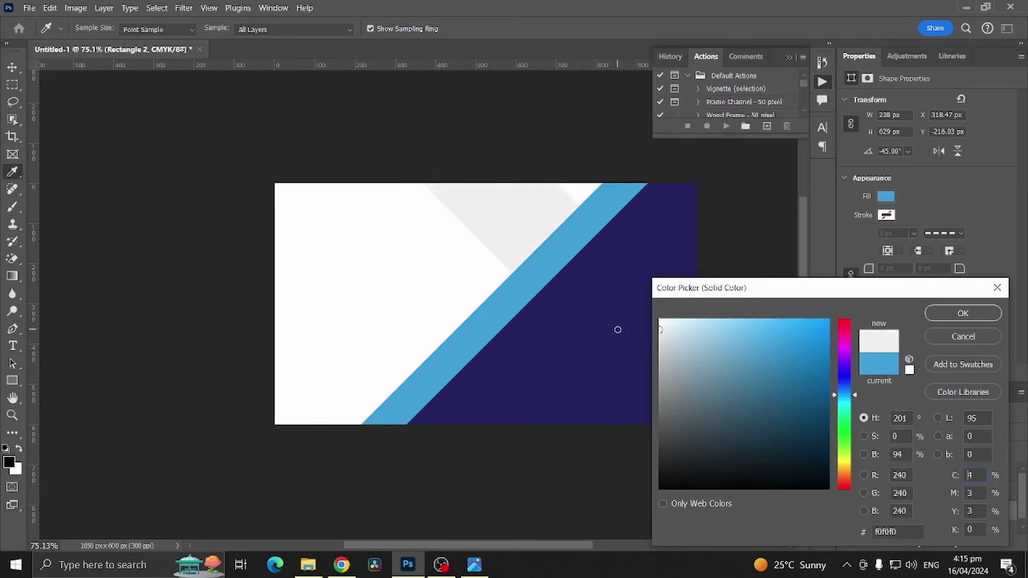
pyautogui.click(963, 313)
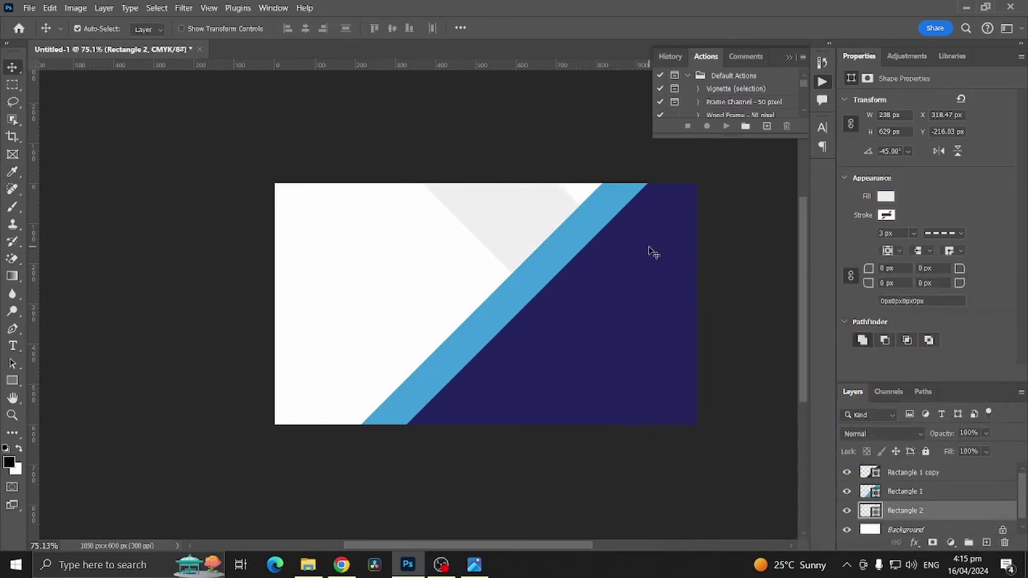
# Duplicate the grey band, offset the copy up-right and move it lower in the layers
pyautogui.click(601, 211)
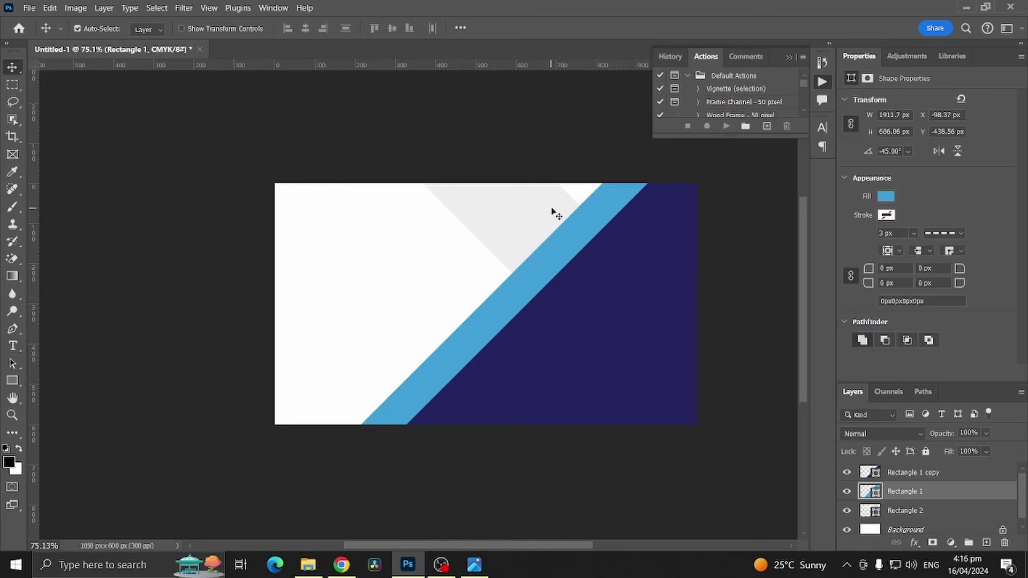
pyautogui.moveTo(551, 210); pyautogui.dragTo(615, 155)
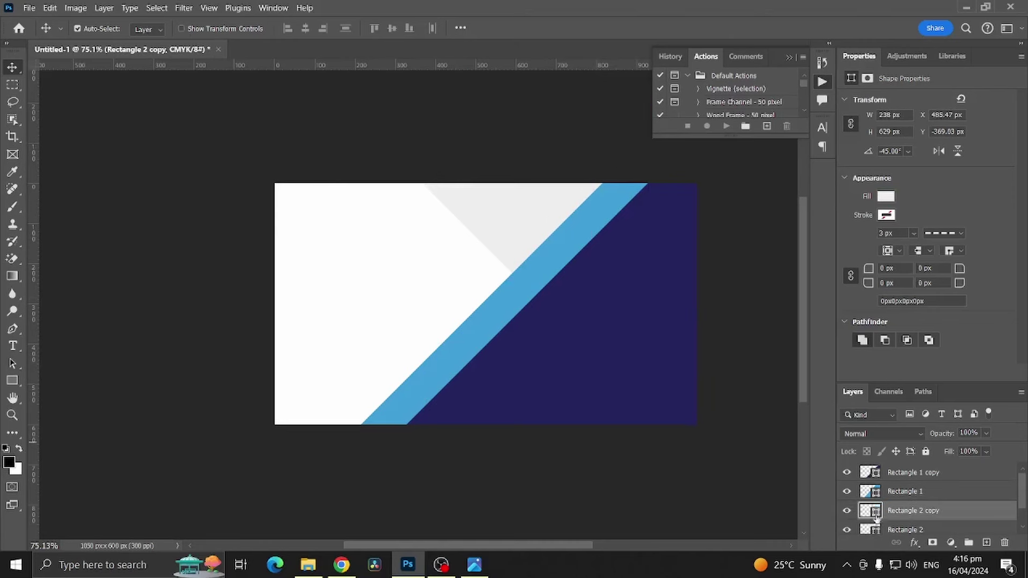
pyautogui.moveTo(910, 504); pyautogui.dragTo(899, 533)
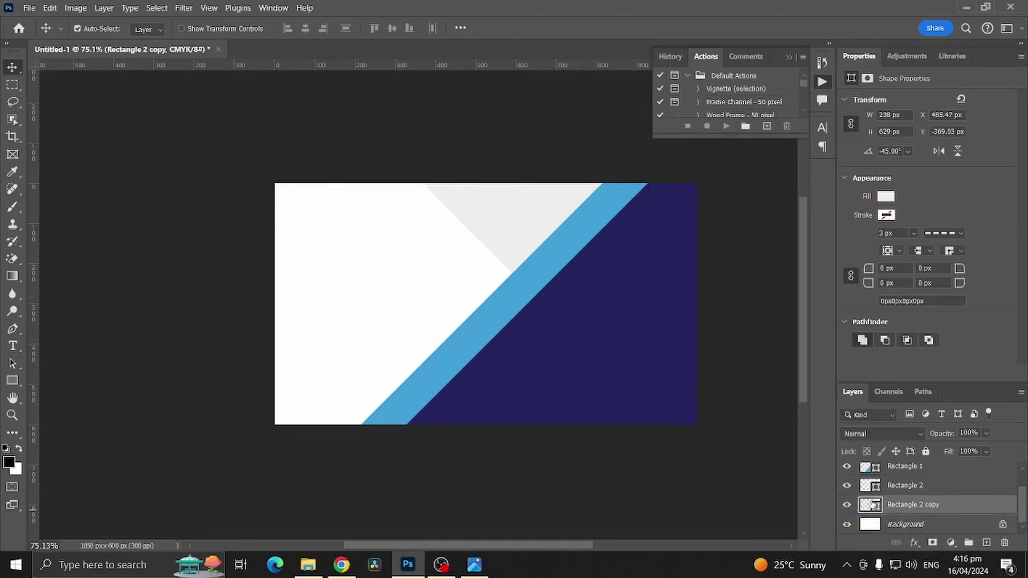
# Fill Rectangle 2 copy with a bright cyan and fit the whole card in view
pyautogui.doubleClick(865, 505)
pyautogui.click(499, 303)
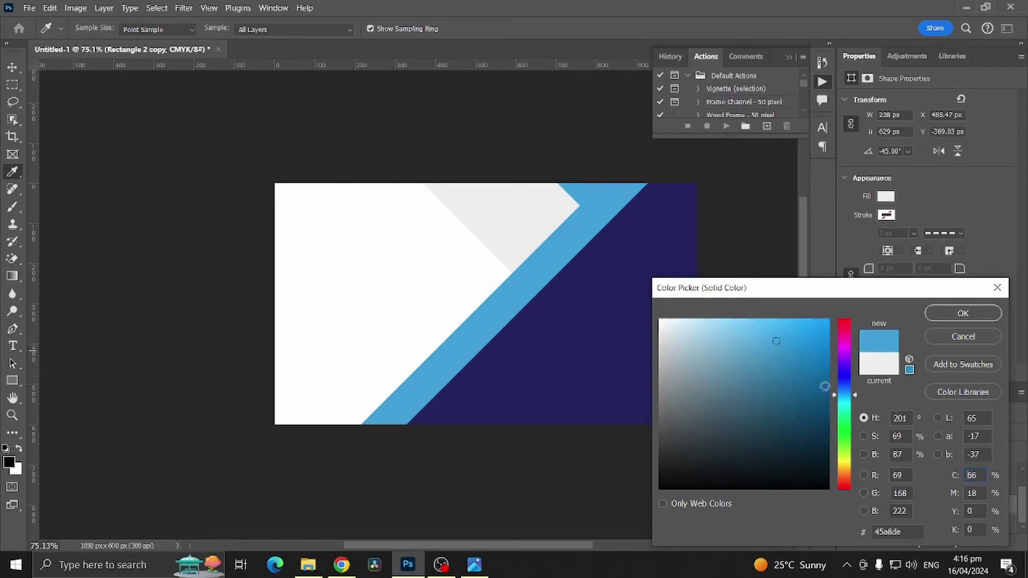
pyautogui.moveTo(797, 345); pyautogui.dragTo(857, 305)
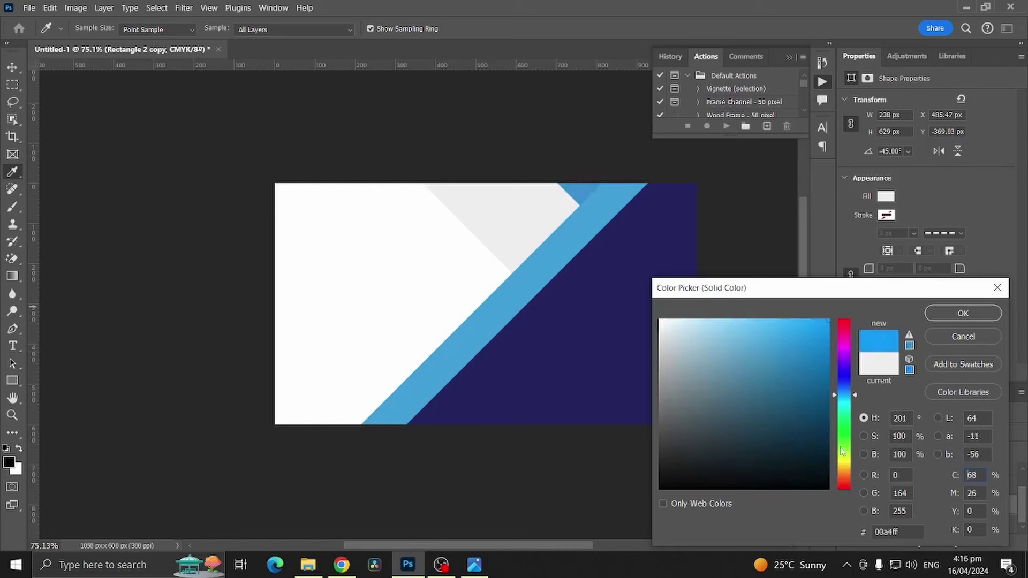
pyautogui.moveTo(841, 412)
pyautogui.mouseDown()
pyautogui.moveTo(844, 395)
pyautogui.moveTo(843, 404)
pyautogui.mouseUp()
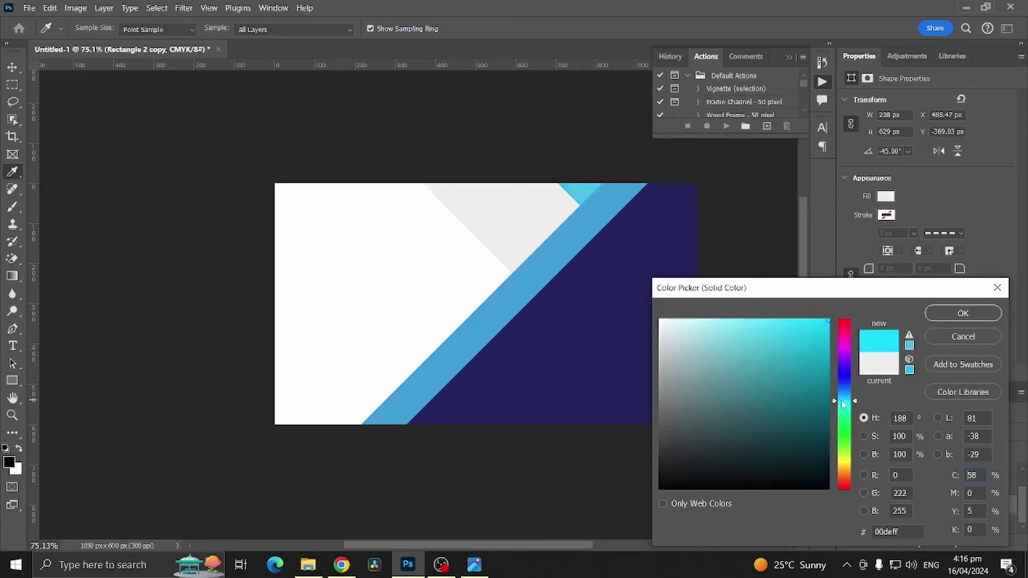
pyautogui.click(963, 313)
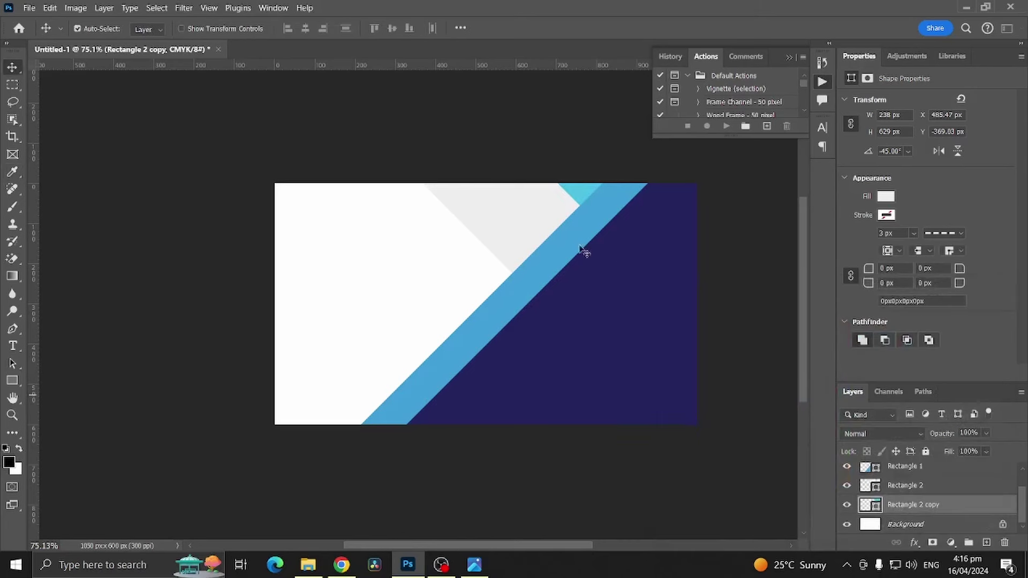
pyautogui.click(407, 137)
pyautogui.hotkey('ctrl', '0')
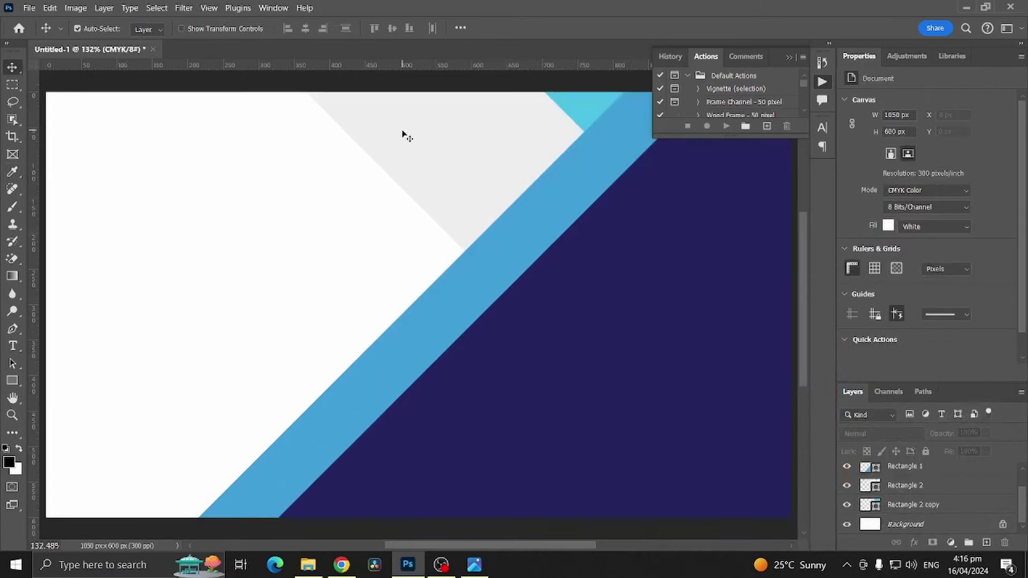
pyautogui.keyDown('alt'); pyautogui.scroll(-2, 407, 136); pyautogui.keyUp('alt')
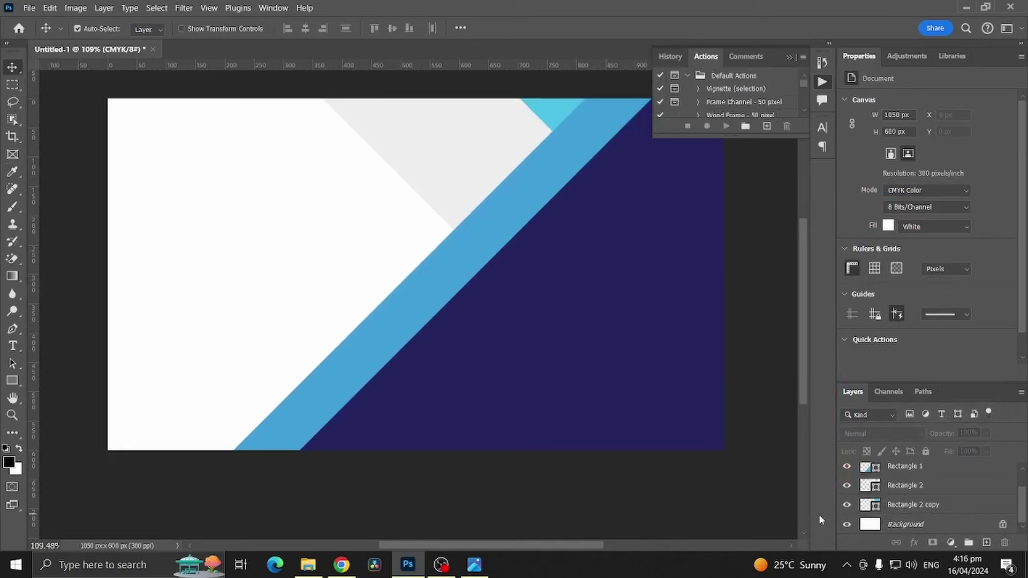
# Delete the Background layer and draw a rectangle covering the entire card
pyautogui.click(910, 524)
pyautogui.press('Delete')
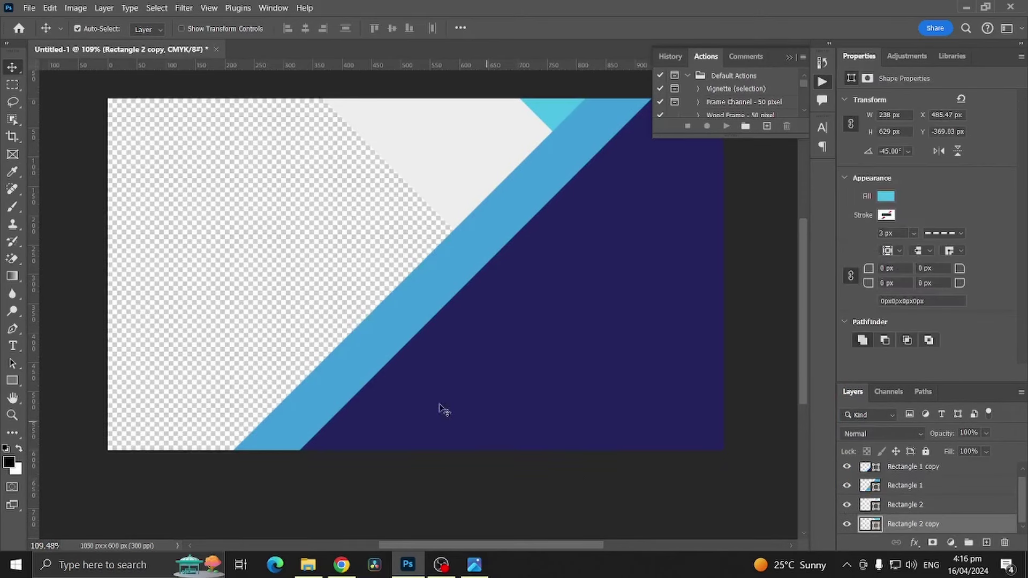
pyautogui.press('u')
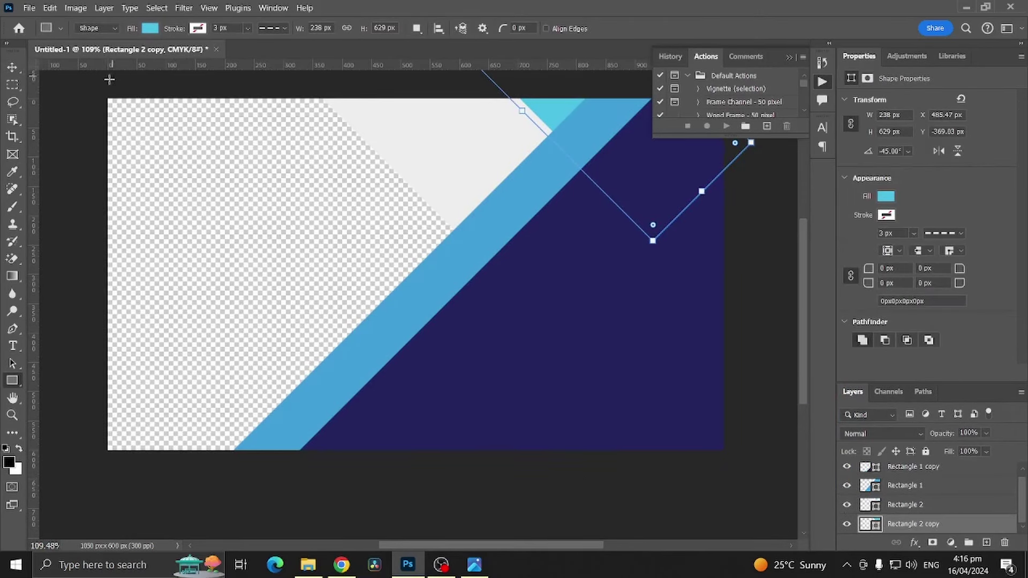
pyautogui.moveTo(104, 95); pyautogui.dragTo(730, 457)
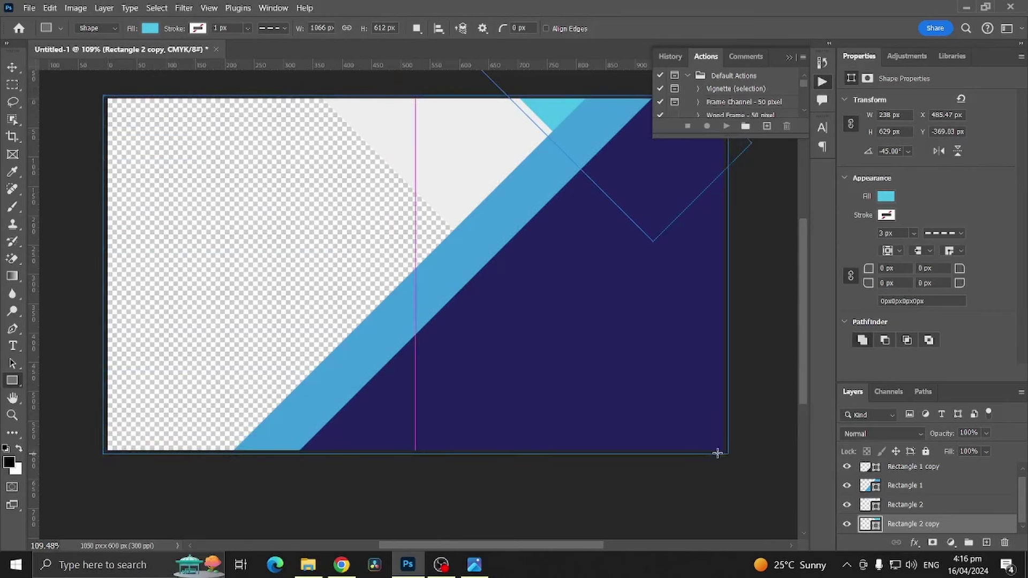
pyautogui.moveTo(730, 457); pyautogui.dragTo(727, 454)
# Set the full-card Rectangle 3 fill to pure white
pyautogui.click(151, 29)
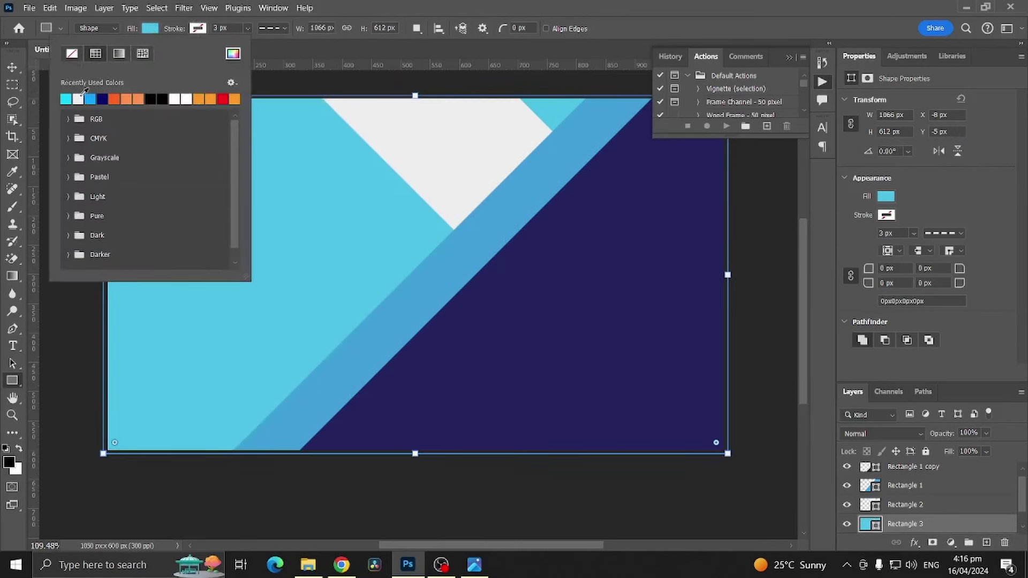
pyautogui.click(78, 99)
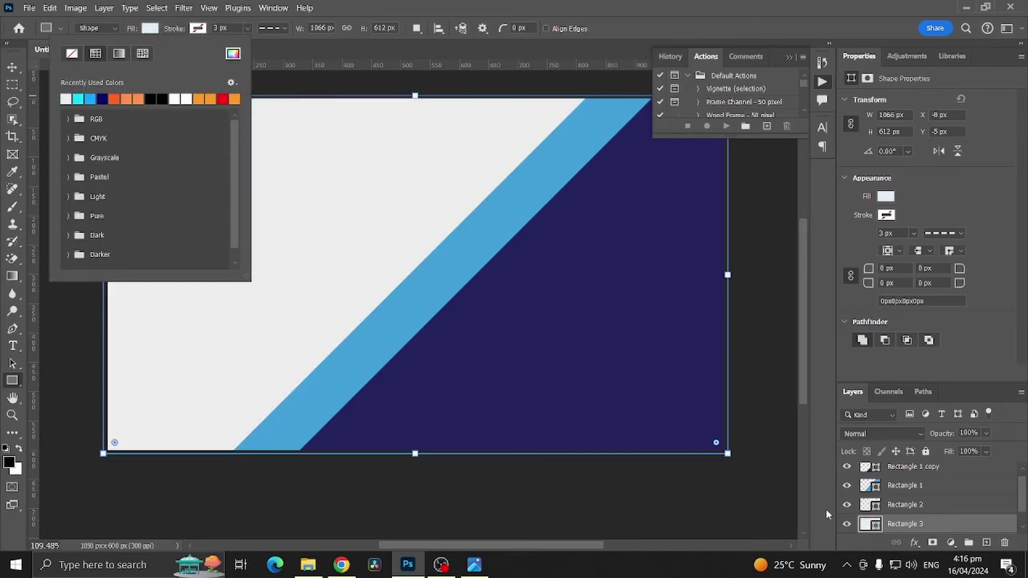
pyautogui.click(867, 527)
pyautogui.doubleClick(870, 524)
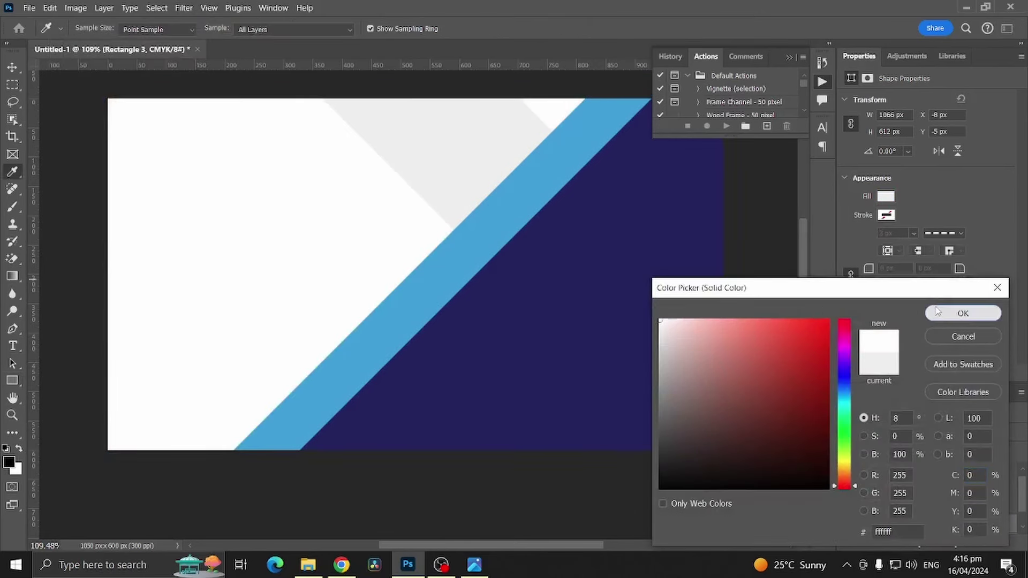
pyautogui.click(962, 313)
pyautogui.click(45, 116)
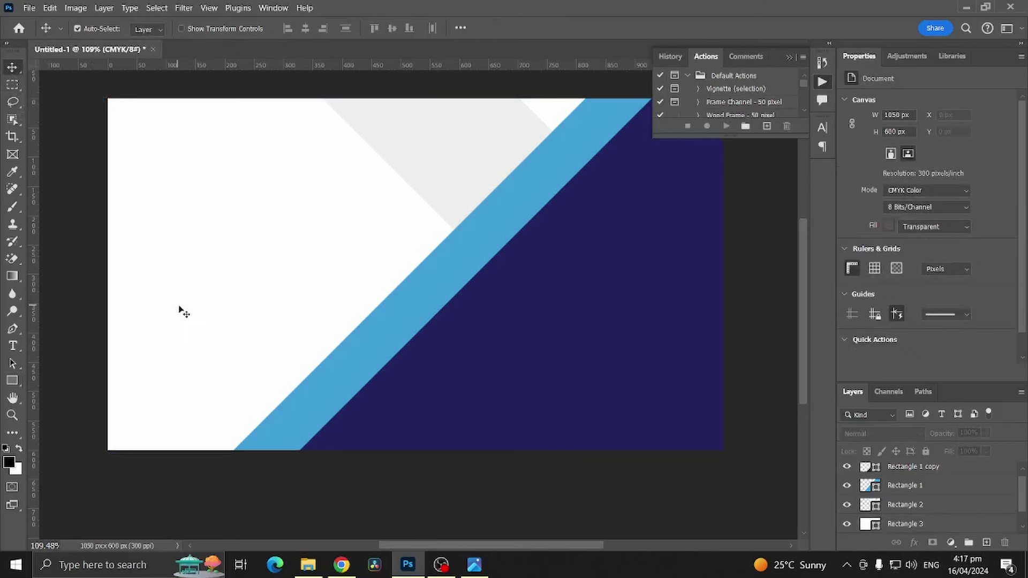
# Draw a large white Ellipse 1 circle and move it up-left over the card's centre
pyautogui.click(12, 380)
pyautogui.click(54, 392)
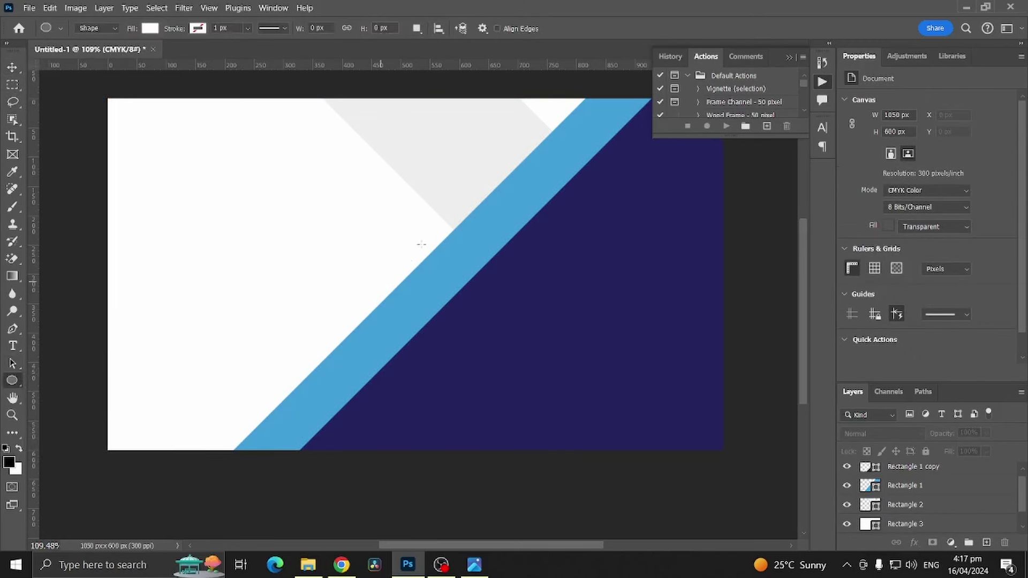
pyautogui.moveTo(427, 200)
pyautogui.mouseDown()
pyautogui.moveTo(557, 349)
pyautogui.moveTo(664, 426)
pyautogui.mouseUp()
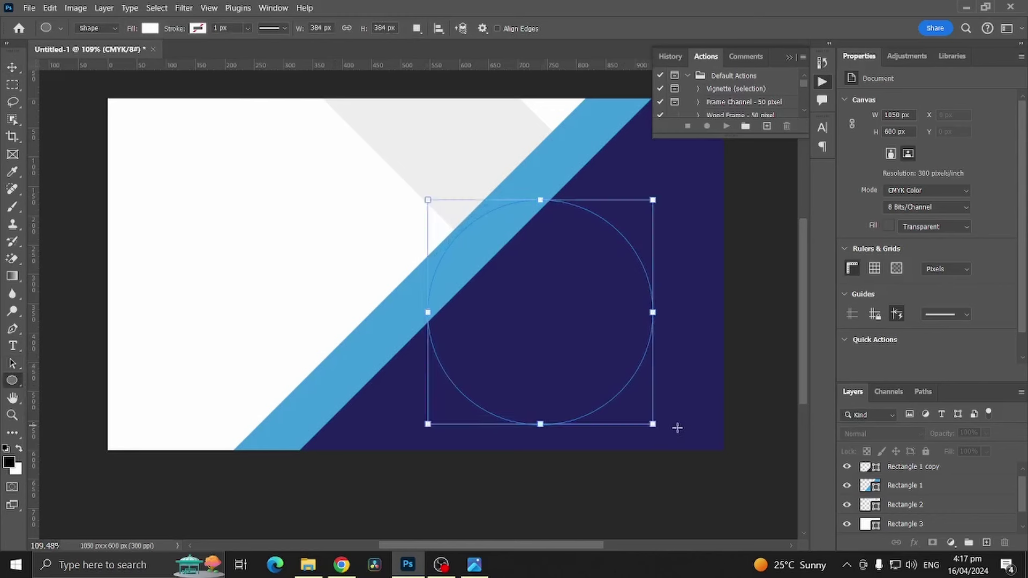
pyautogui.click(11, 66)
pyautogui.moveTo(517, 325)
pyautogui.mouseDown()
pyautogui.moveTo(452, 302)
pyautogui.moveTo(451, 288)
pyautogui.mouseUp()
pyautogui.hotkey('ctrl', 'a')
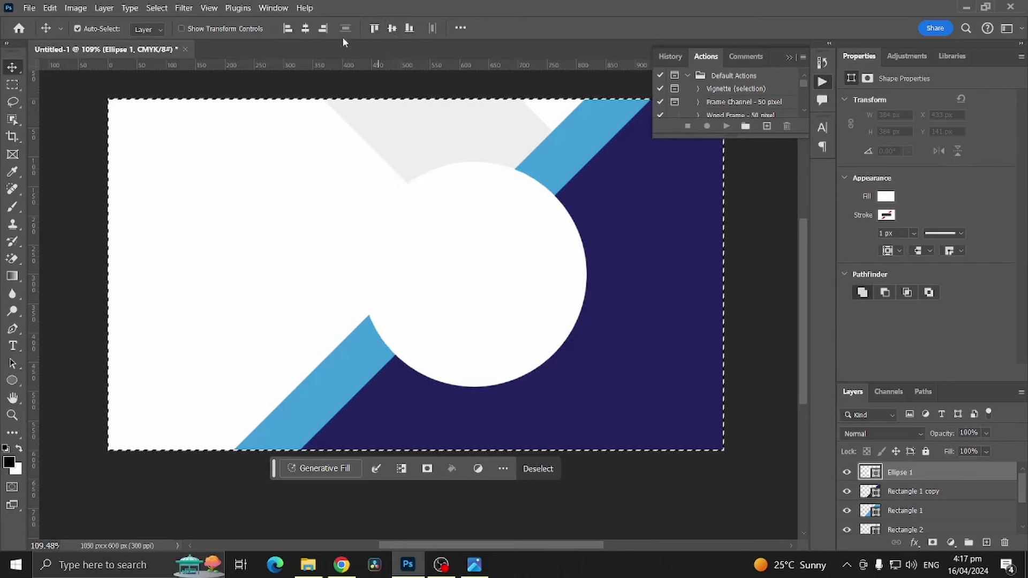
pyautogui.hotkey('ctrl', 'd')
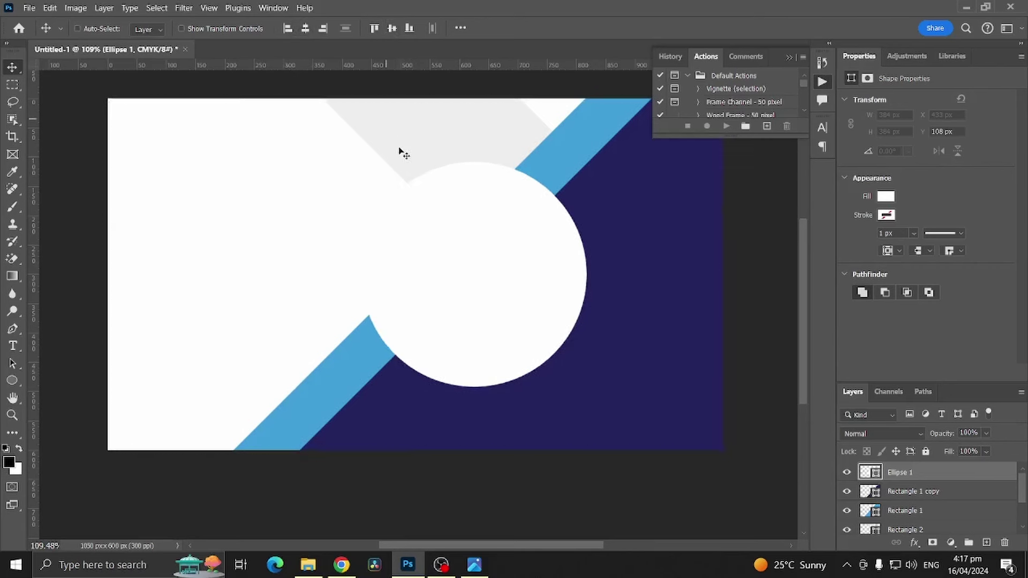
# Change the Rectangle 1 stripe to a slightly deeper blue
pyautogui.click(572, 153)
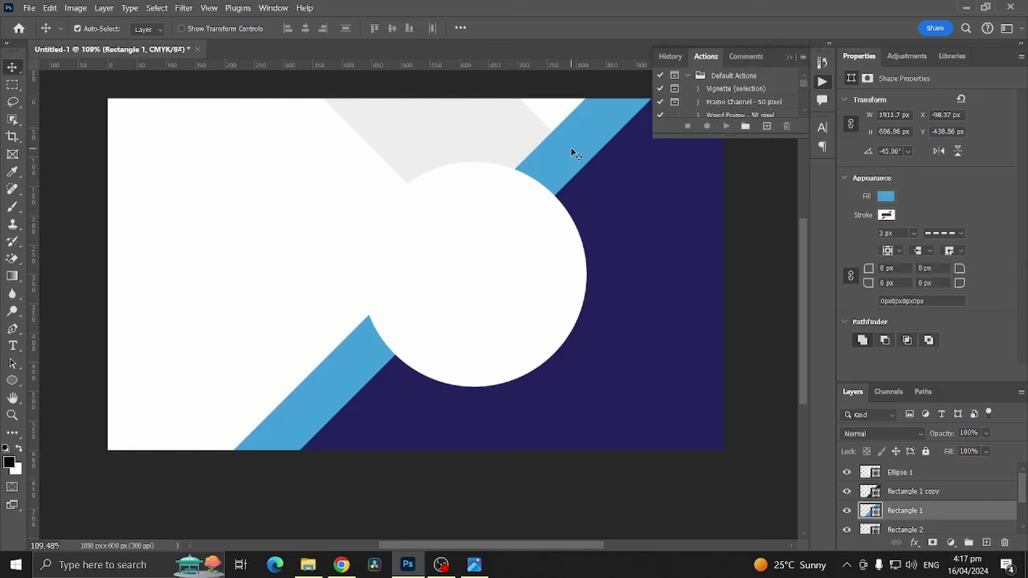
pyautogui.doubleClick(870, 511)
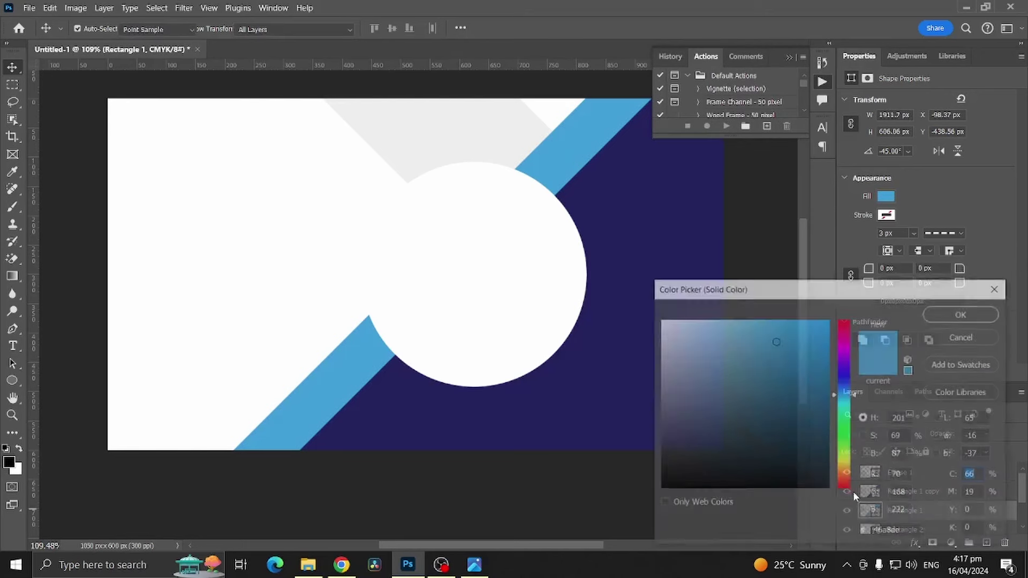
pyautogui.moveTo(783, 368)
pyautogui.mouseDown()
pyautogui.moveTo(791, 384)
pyautogui.moveTo(789, 345)
pyautogui.moveTo(790, 354)
pyautogui.mouseUp()
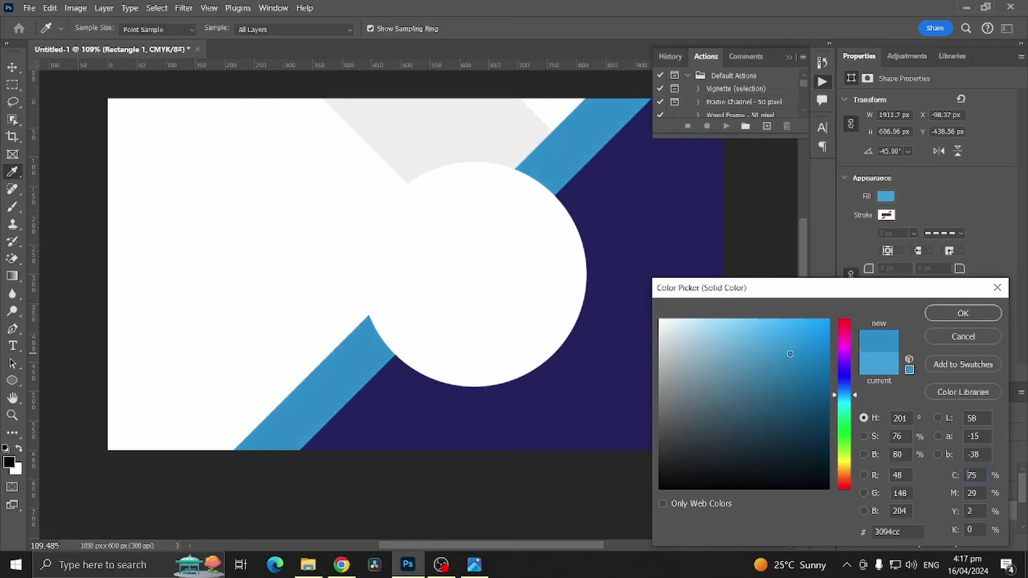
pyautogui.click(962, 313)
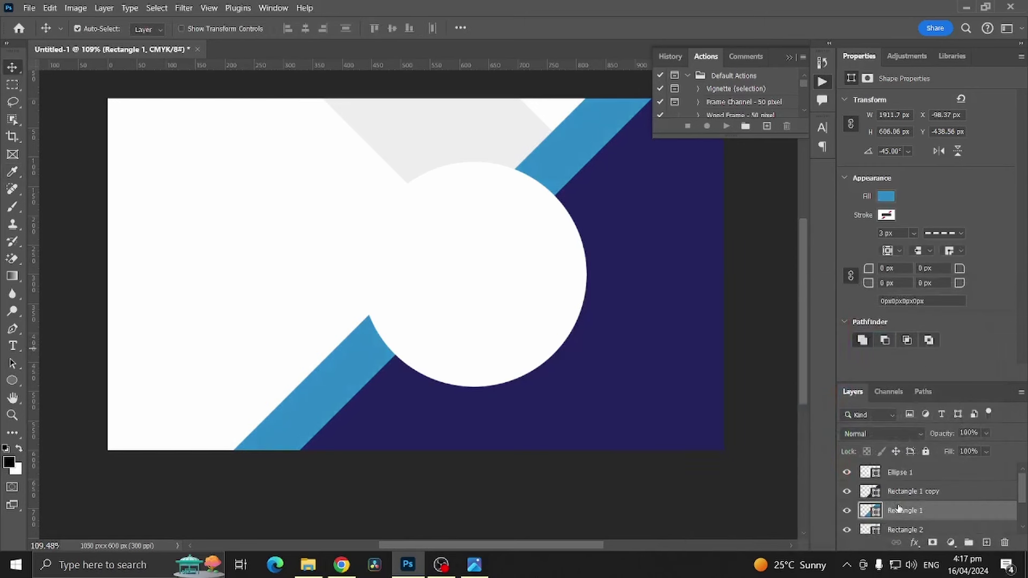
# Hide the Ellipse 1 circle and move Rectangle 2 copy above Rectangle 3
pyautogui.click(875, 475)
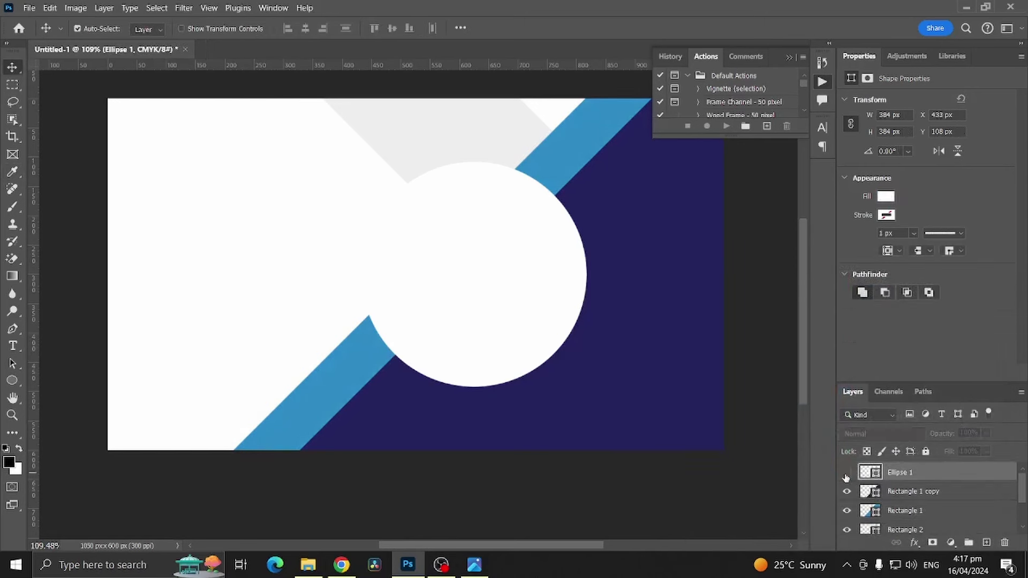
pyautogui.click(847, 473)
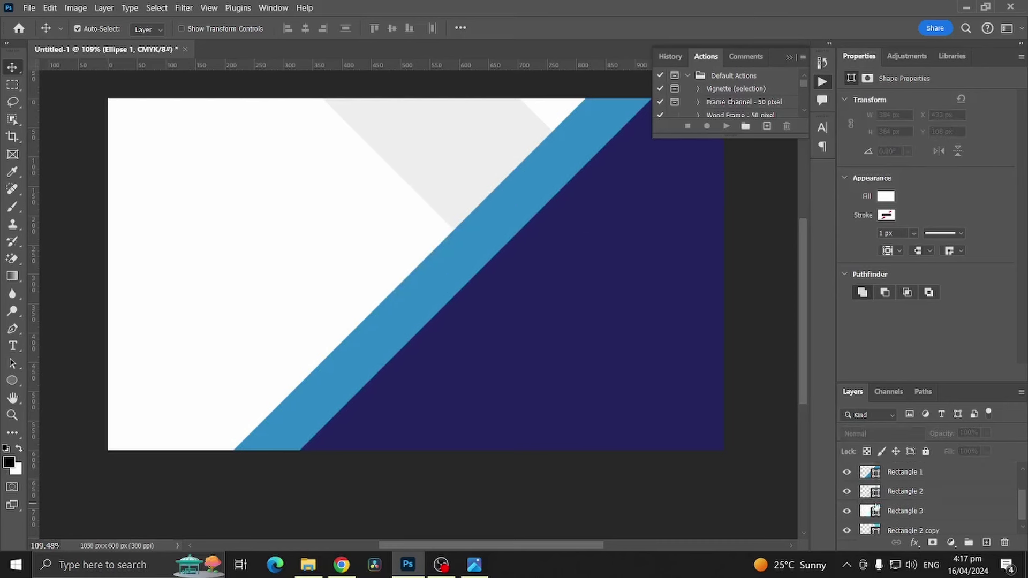
pyautogui.scroll(-2, 875, 507)
pyautogui.click(847, 485)
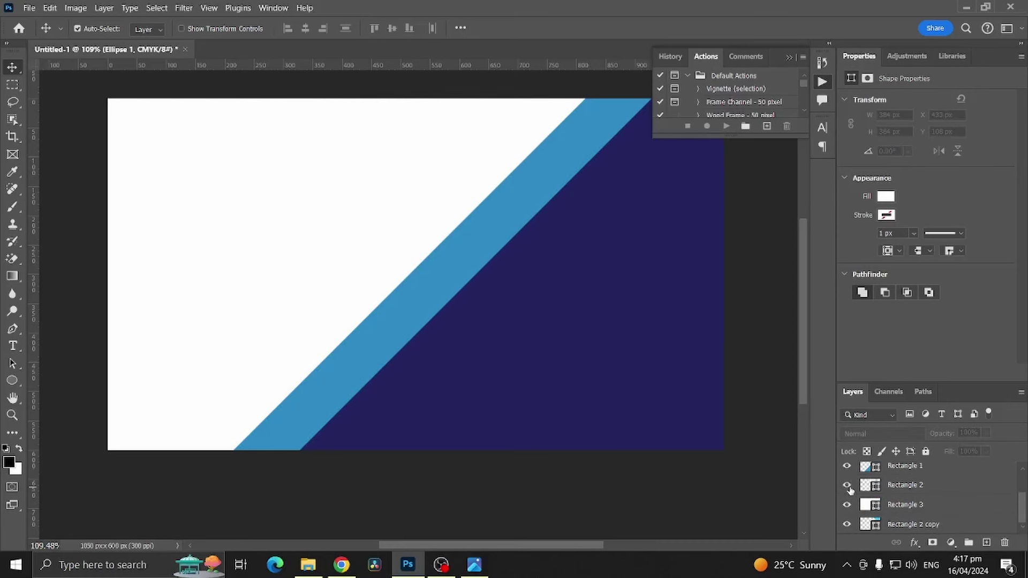
pyautogui.click(846, 485)
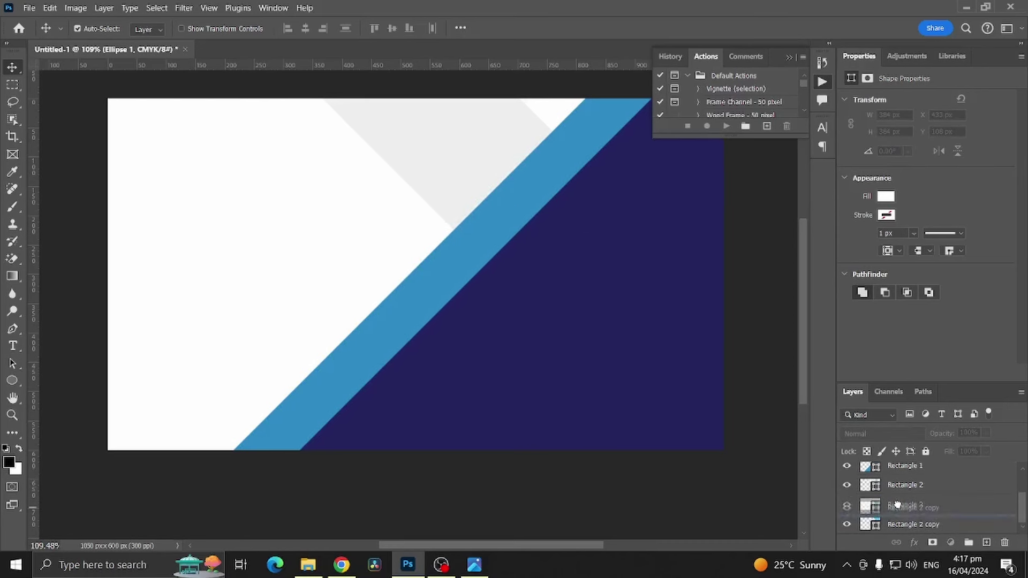
pyautogui.moveTo(889, 528); pyautogui.dragTo(891, 501)
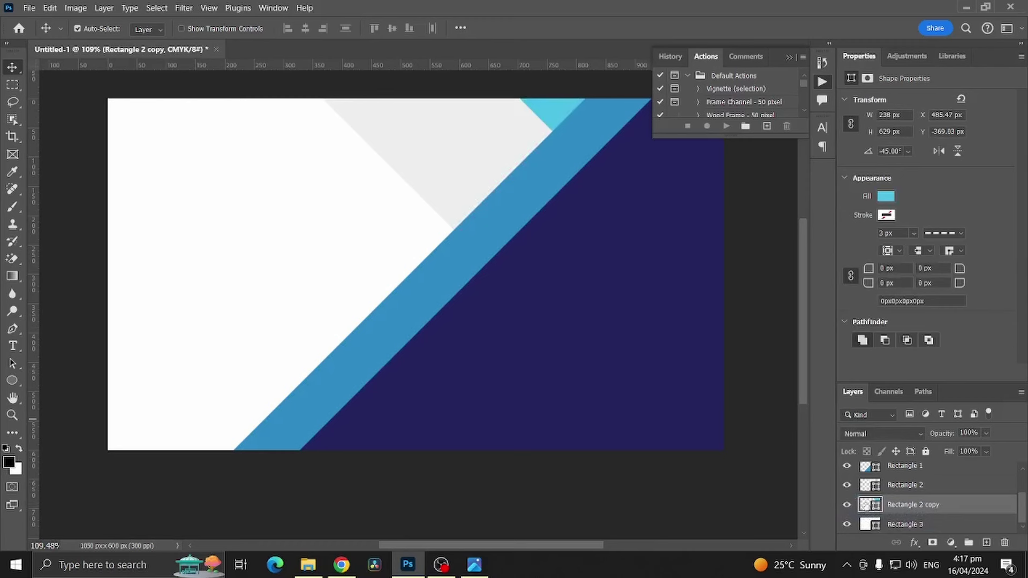
pyautogui.scroll(2, 847, 466)
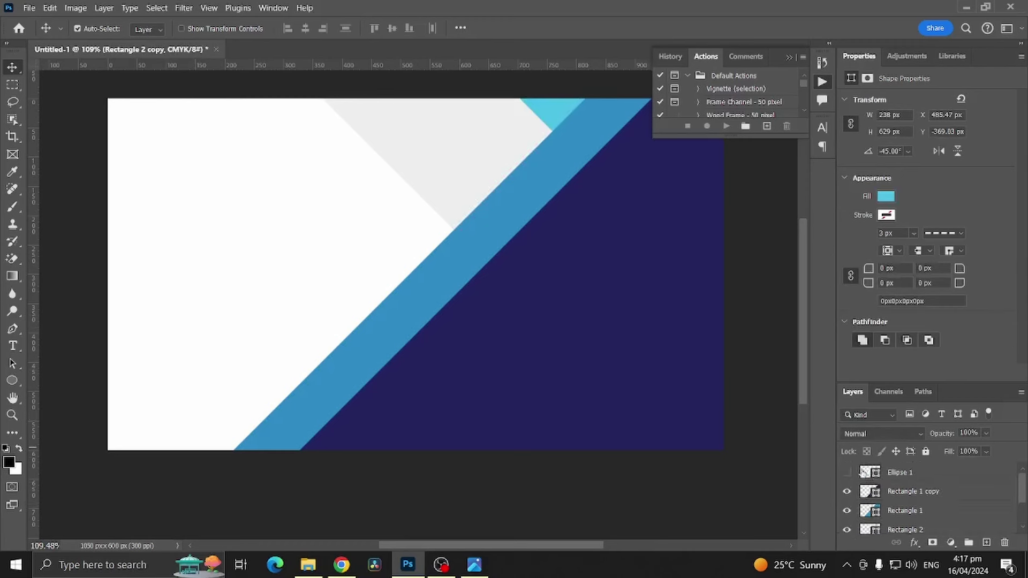
# Show Ellipse 1 again and fill it with the navy #242567
pyautogui.click(847, 474)
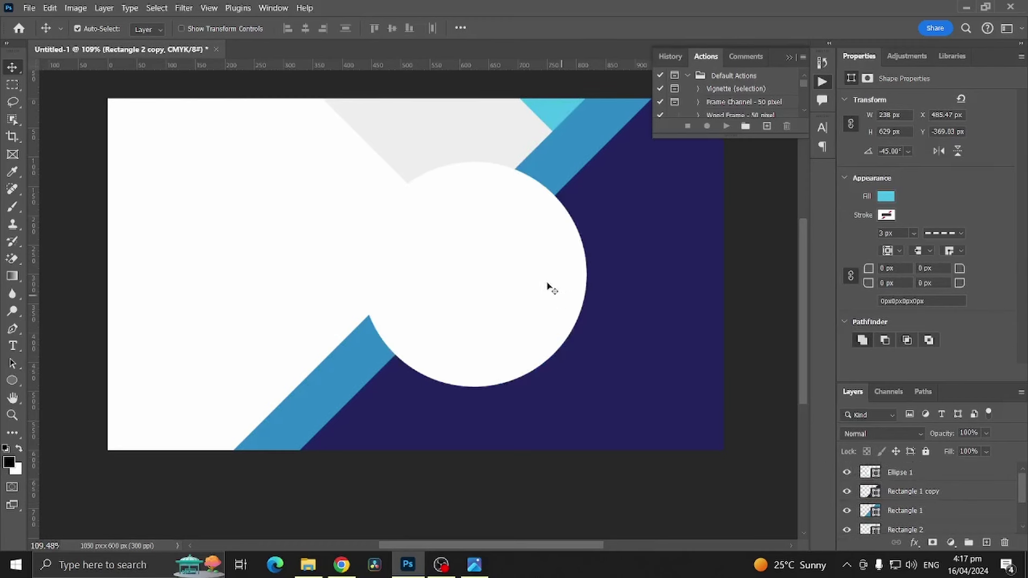
pyautogui.doubleClick(871, 473)
pyautogui.click(590, 411)
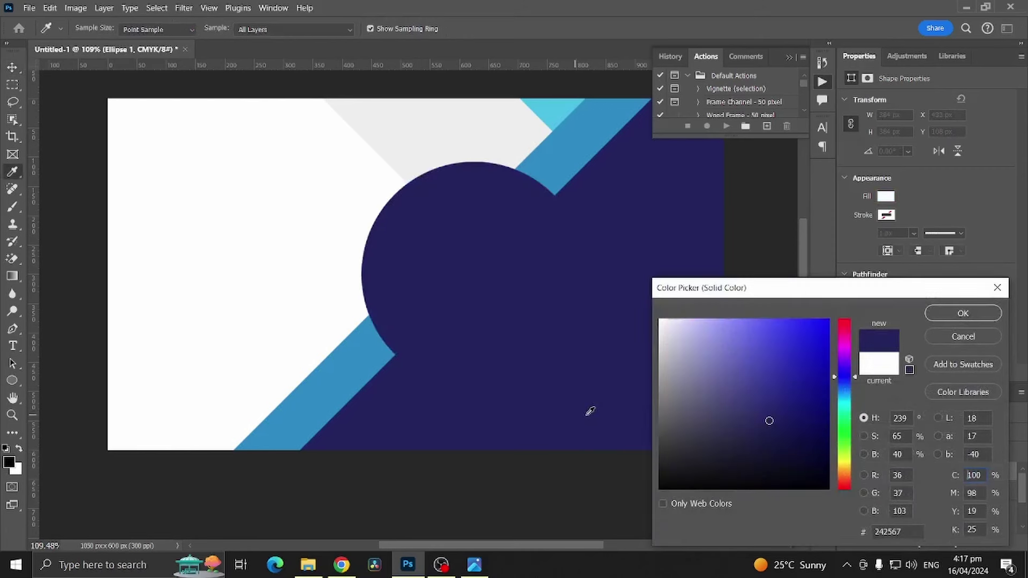
pyautogui.click(962, 313)
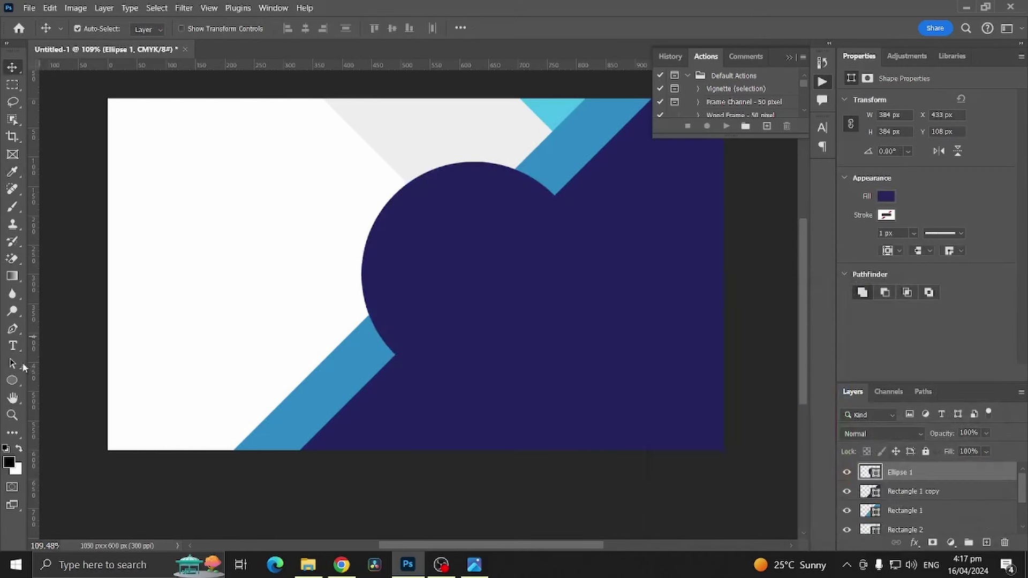
# Give the circle a thick cyan outline while keeping its navy fill
pyautogui.click(12, 380)
pyautogui.click(150, 28)
pyautogui.click(71, 53)
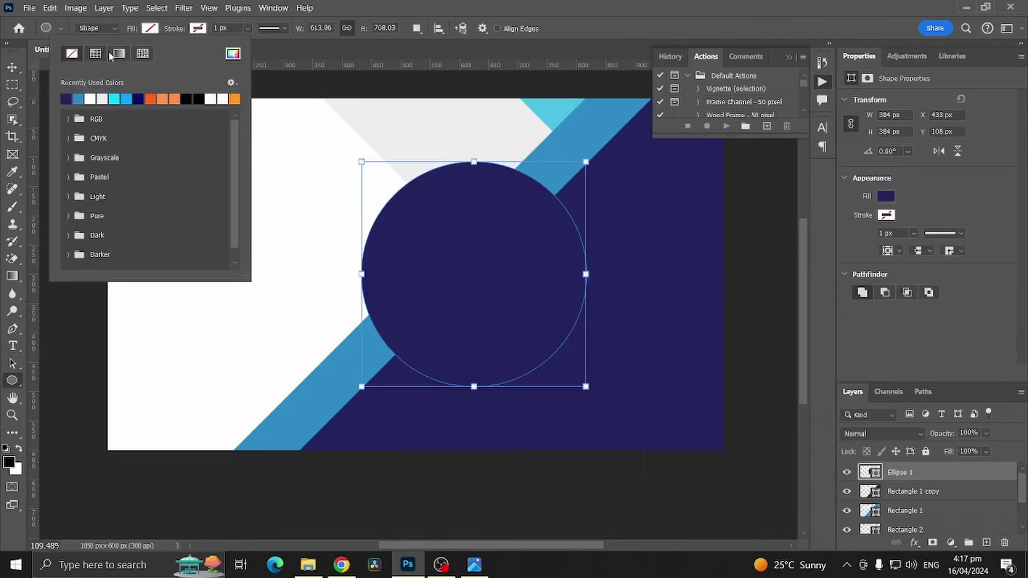
pyautogui.click(198, 28)
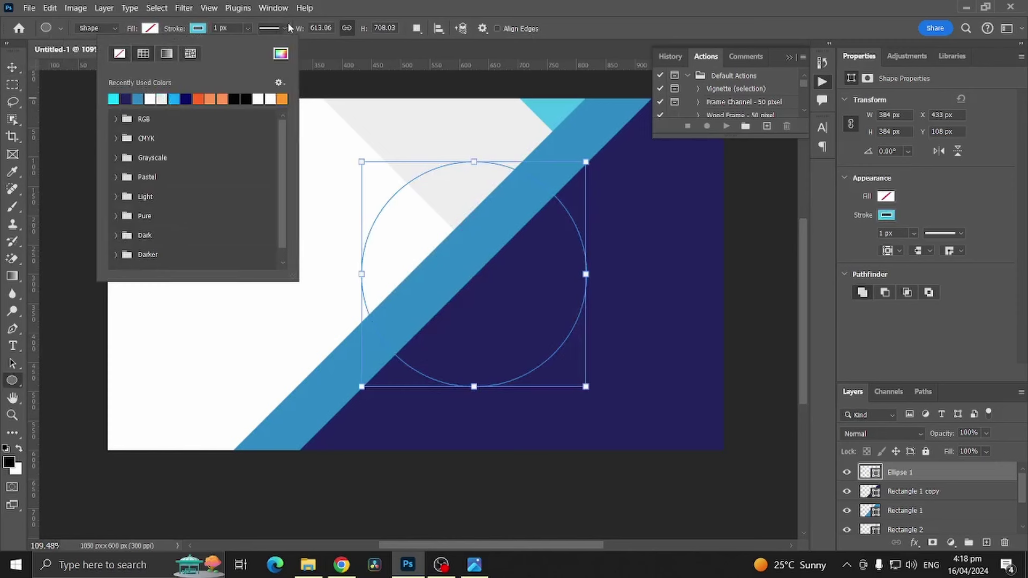
pyautogui.click(247, 28)
pyautogui.moveTo(255, 44); pyautogui.dragTo(254, 49)
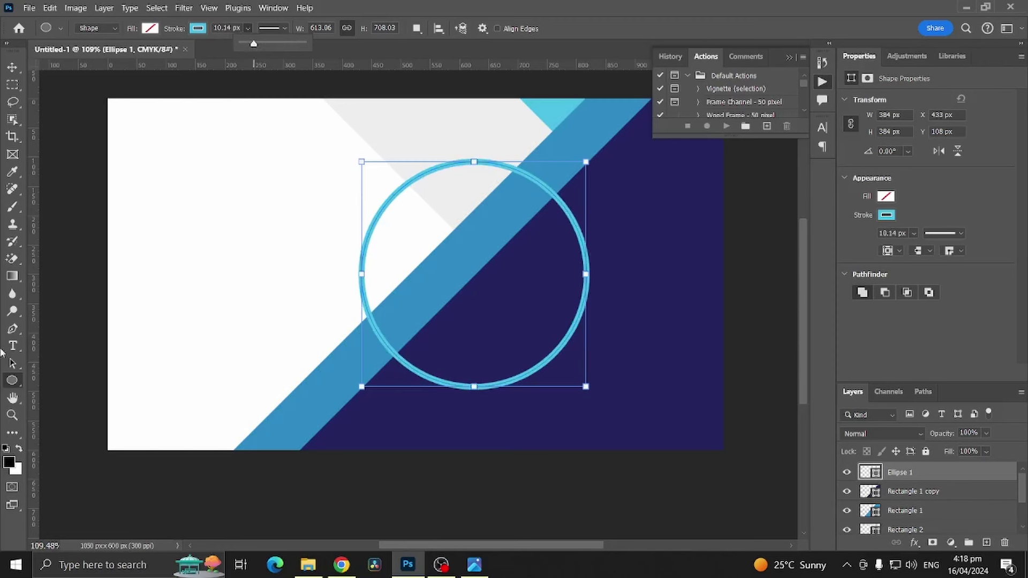
pyautogui.click(147, 29)
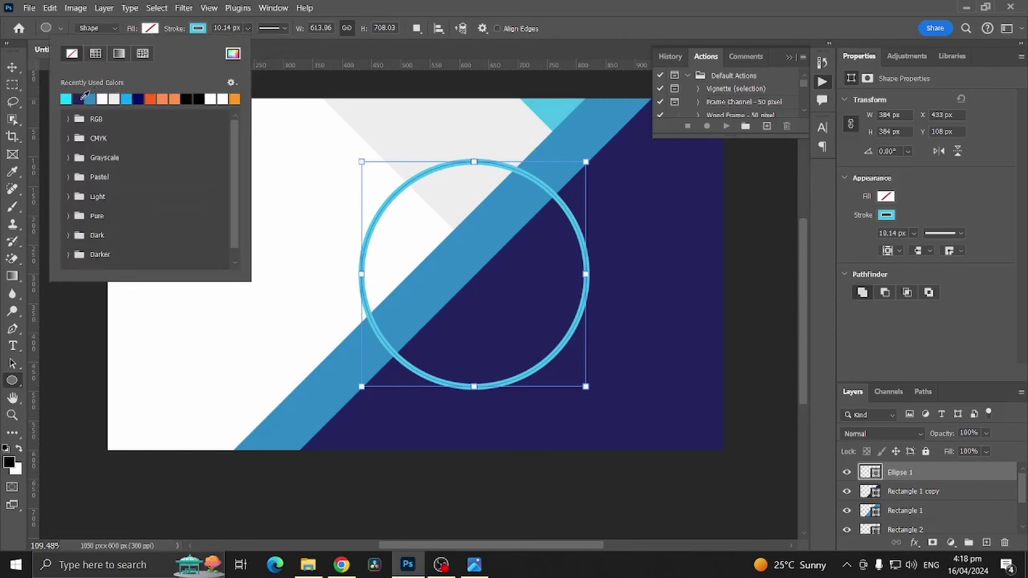
pyautogui.click(83, 97)
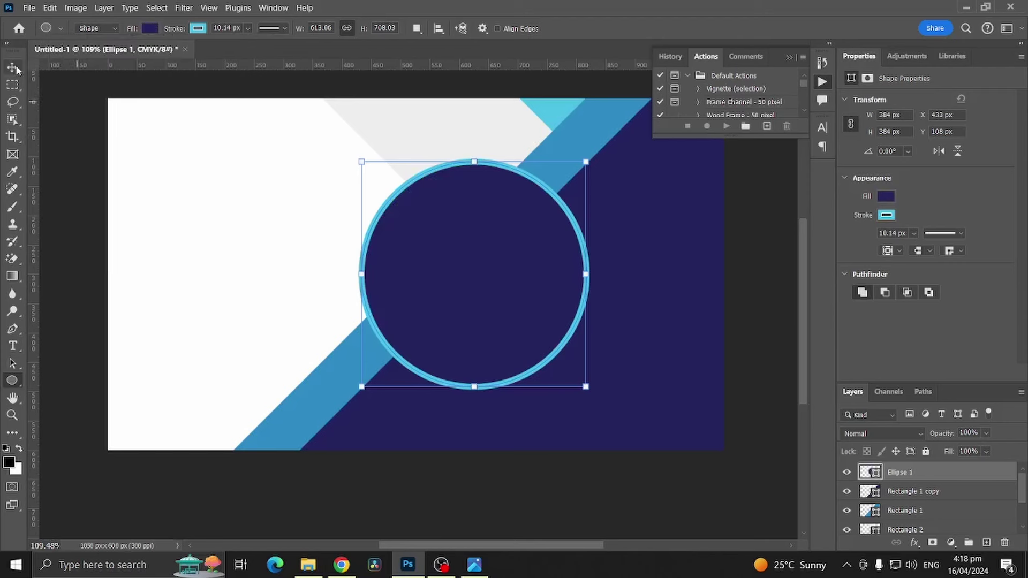
# Enlarge the navy Ellipse 1 circle from its centre
pyautogui.press('v')
pyautogui.hotkey('ctrl', 't')
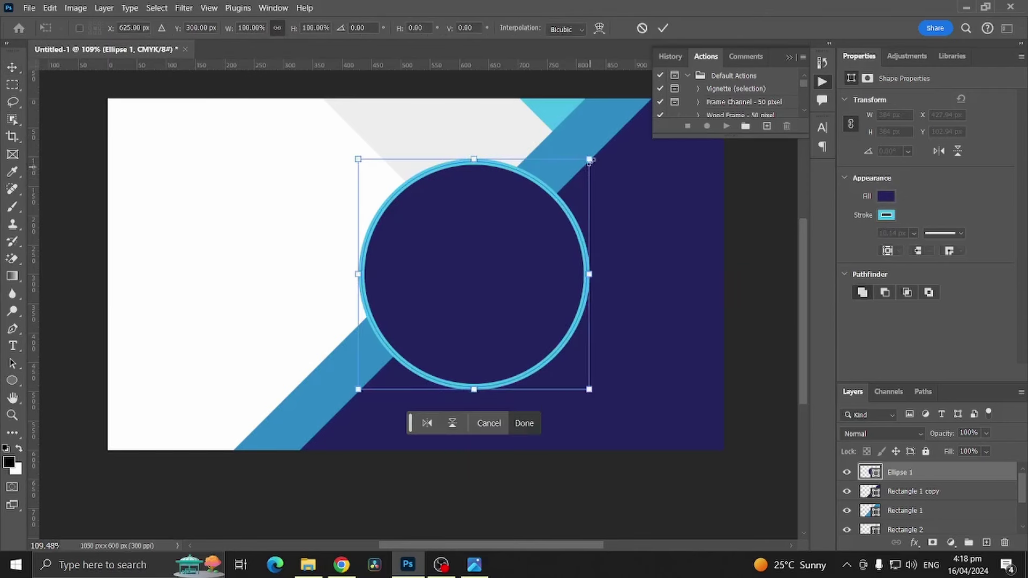
pyautogui.moveTo(589, 160); pyautogui.dragTo(609, 144)
pyautogui.press('Return')
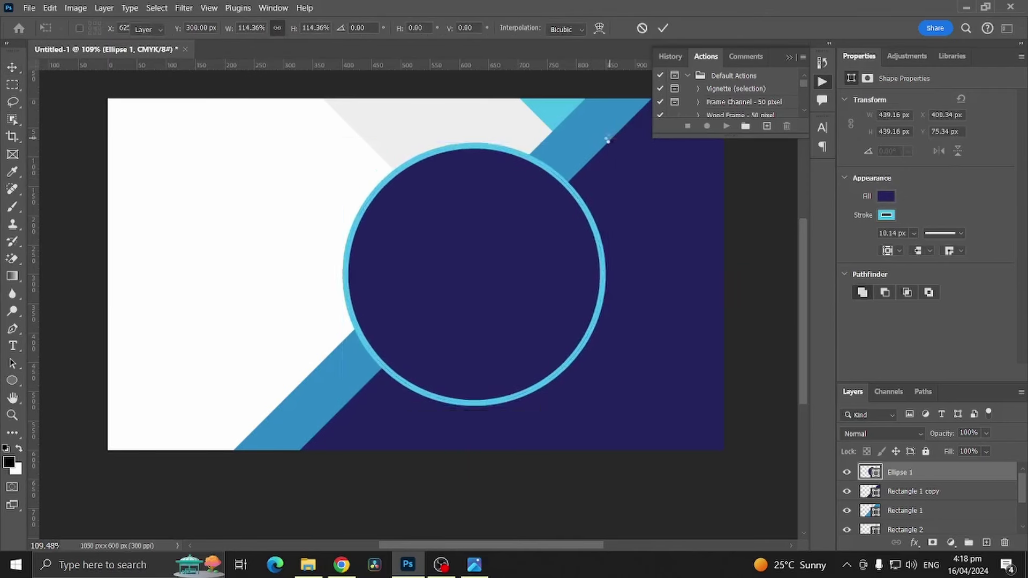
pyautogui.hotkey('ctrl', 'a')
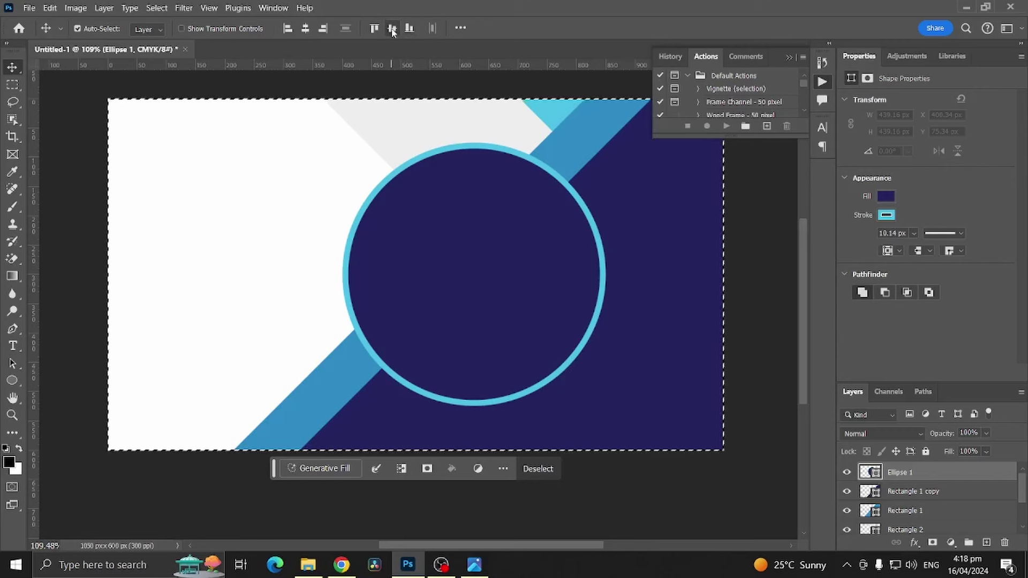
pyautogui.hotkey('ctrl', 'd')
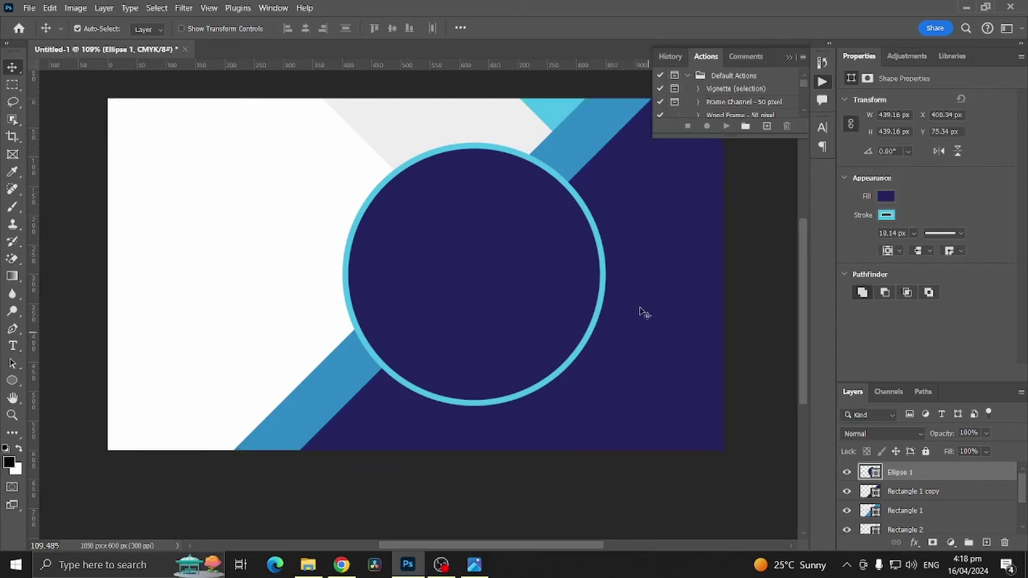
# Shift the three diagonal stripe rectangles to the right
pyautogui.scroll(-2, 918, 508)
pyautogui.keyDown('shift'); pyautogui.click(904, 513); pyautogui.keyUp('shift')
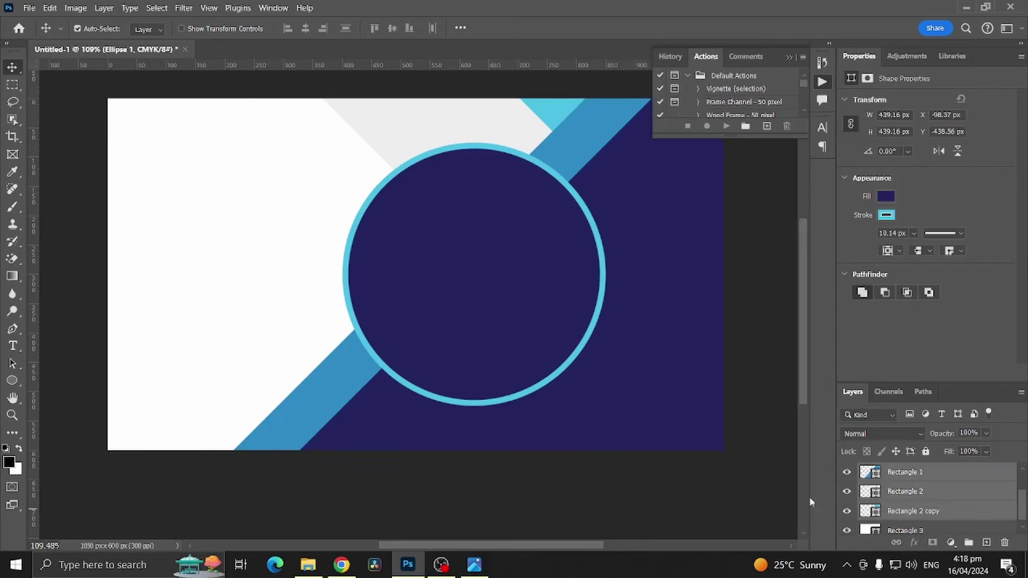
pyautogui.hotkey('ctrl', 't')
pyautogui.moveTo(527, 307); pyautogui.dragTo(562, 309)
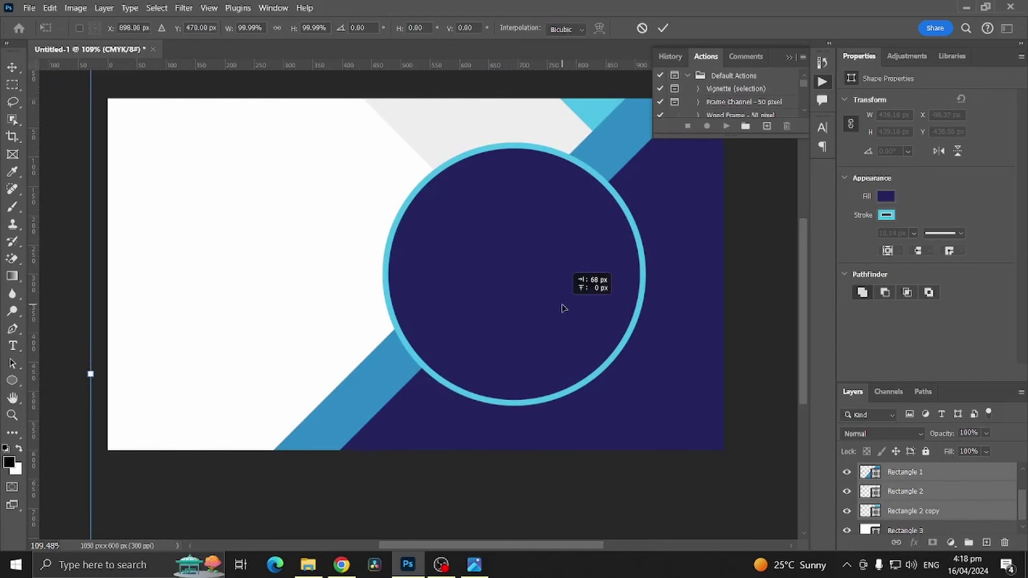
pyautogui.press('Return')
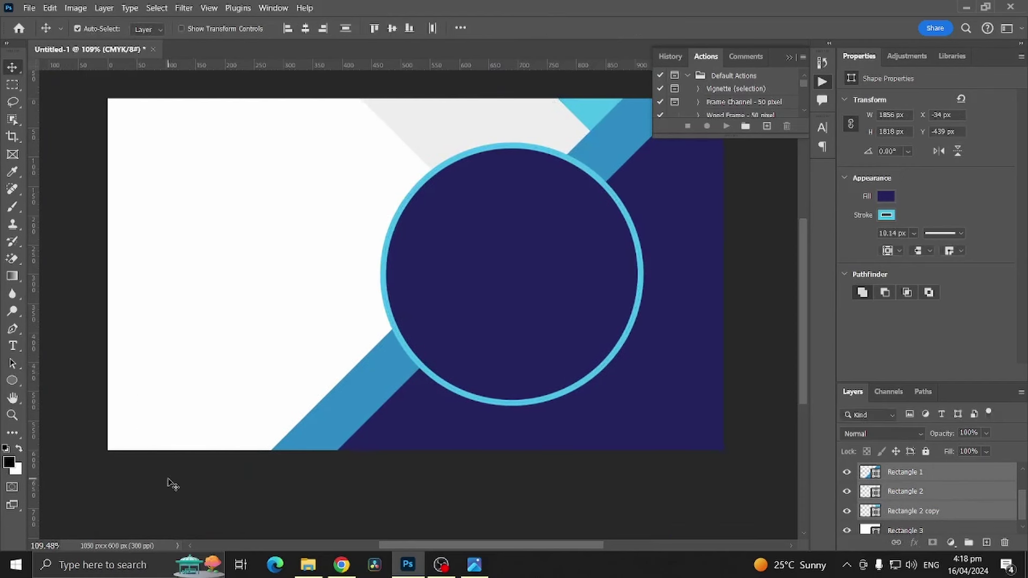
pyautogui.hotkey('ctrl', 't')
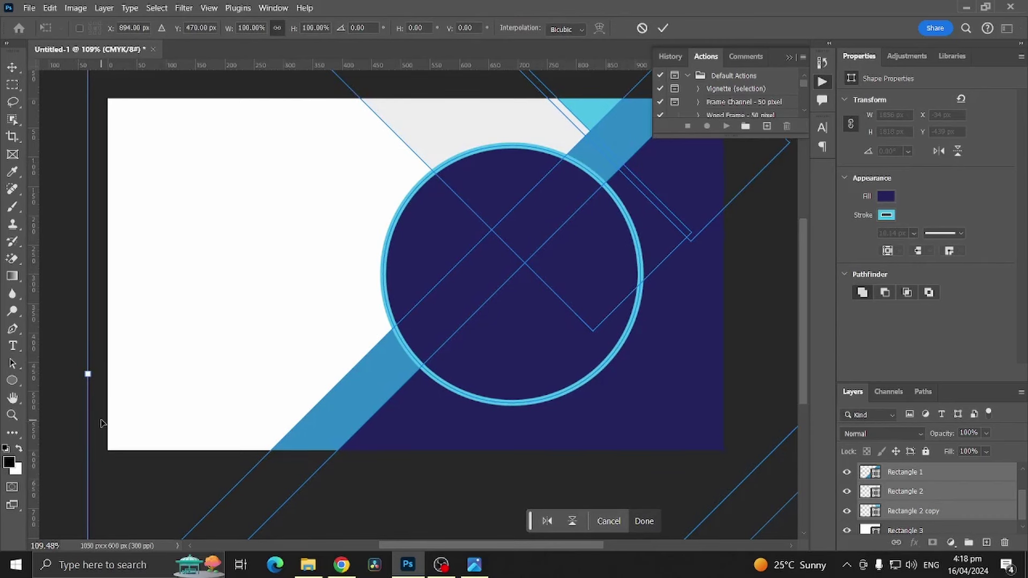
pyautogui.press('Return')
# Shrink the circle slightly, widen its cyan ring's stroke, then deselect it
pyautogui.scroll(2, 961, 522)
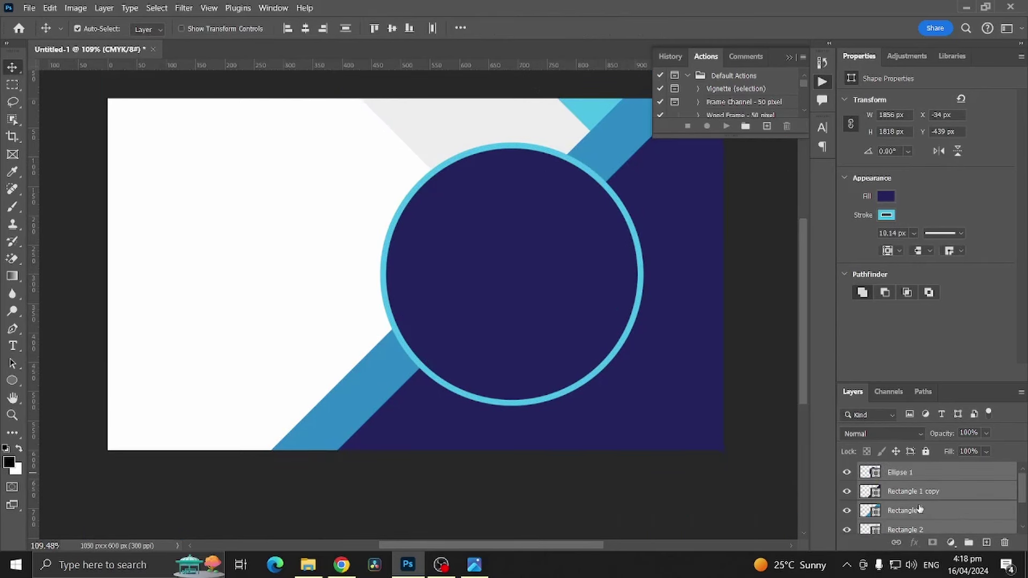
pyautogui.click(930, 477)
pyautogui.hotkey('ctrl', 't')
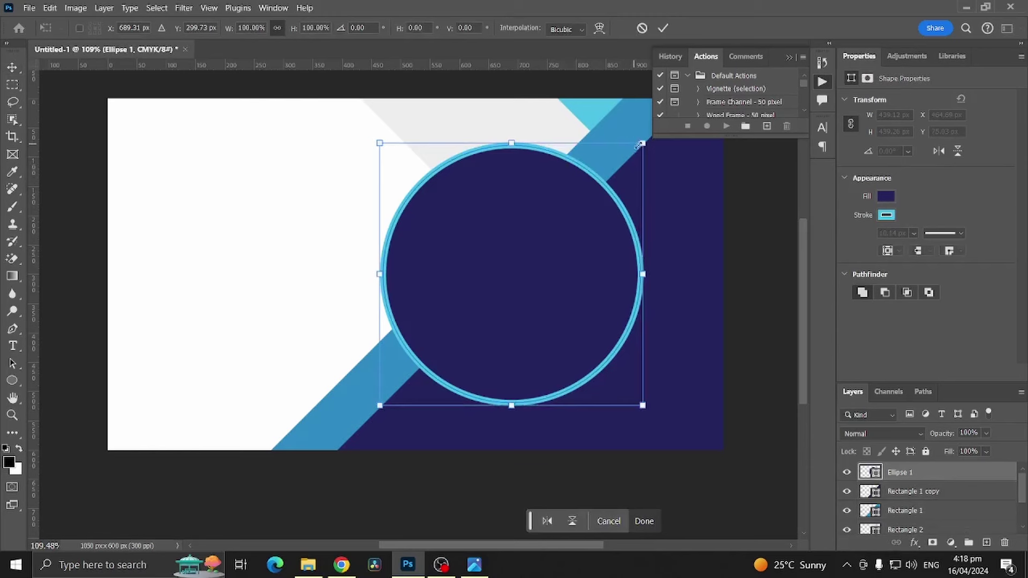
pyautogui.moveTo(641, 145); pyautogui.dragTo(629, 149)
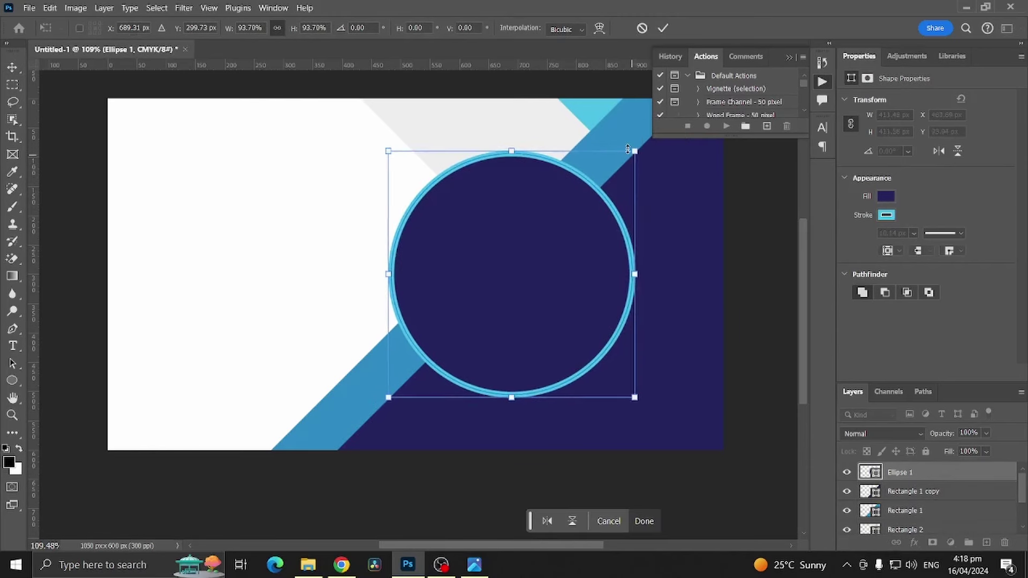
pyautogui.press('Return')
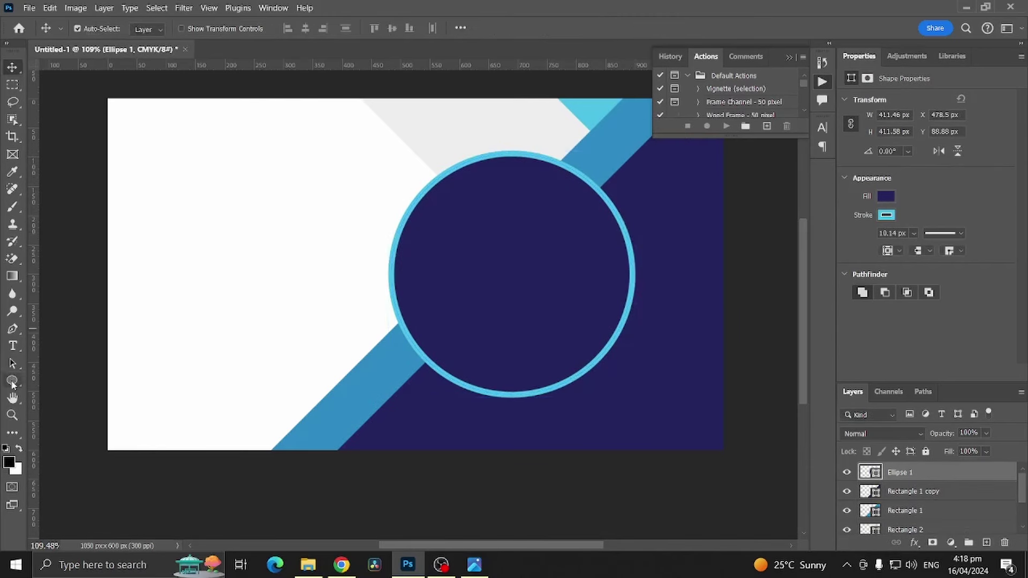
pyautogui.click(12, 383)
pyautogui.click(249, 33)
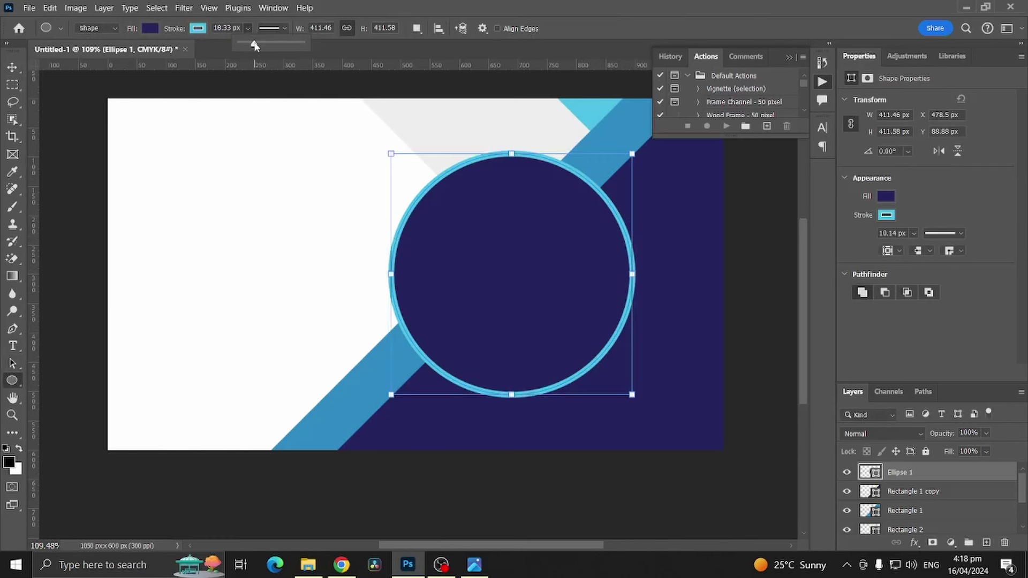
pyautogui.click(14, 65)
pyautogui.click(58, 99)
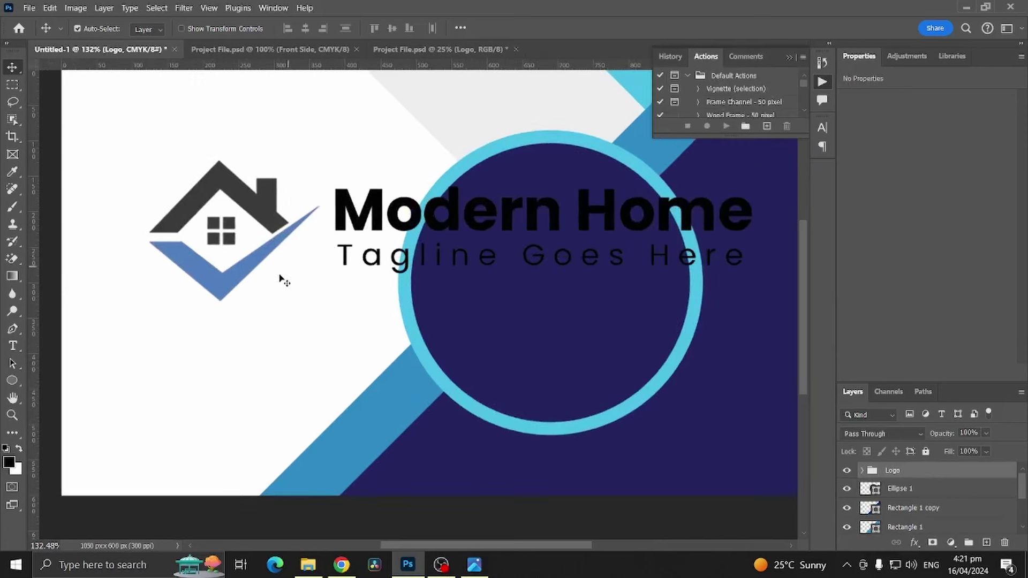
# Select the Modern Home title and tagline layers together
pyautogui.click(12, 346)
pyautogui.click(394, 208)
pyautogui.hotkey('ctrl', 'a')
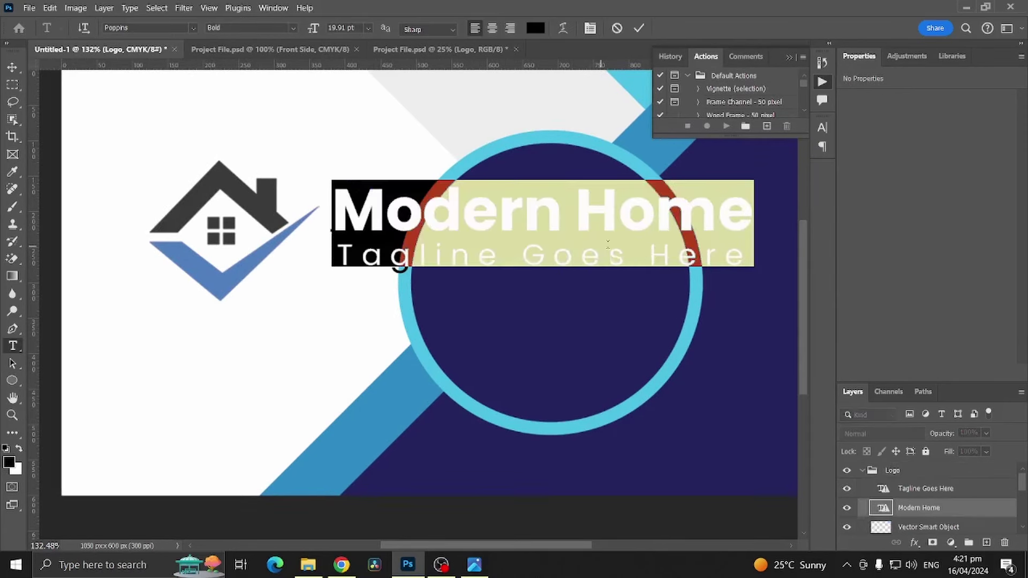
pyautogui.click(933, 496)
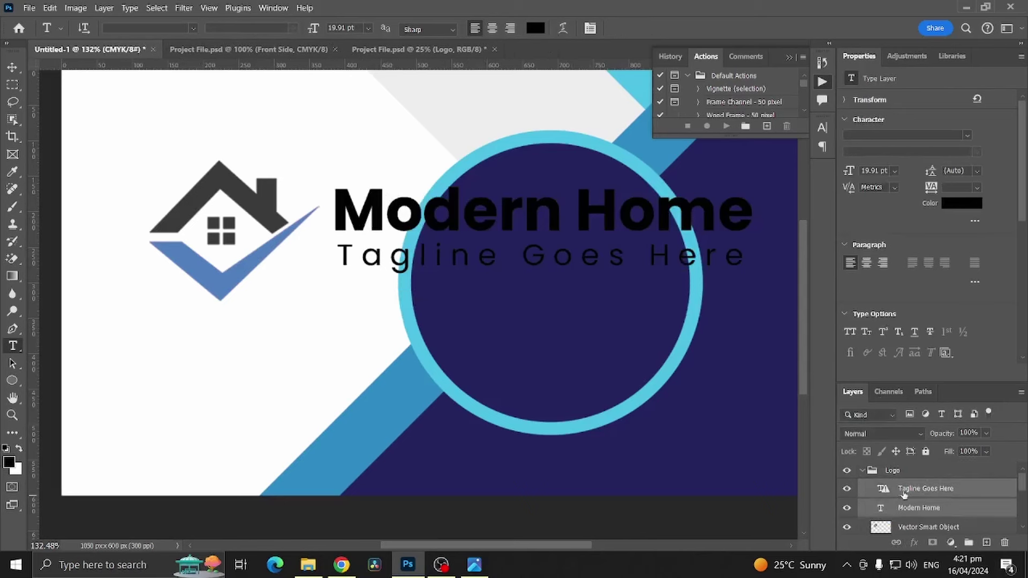
pyautogui.click(465, 256)
pyautogui.hotkey('ctrl', 'a')
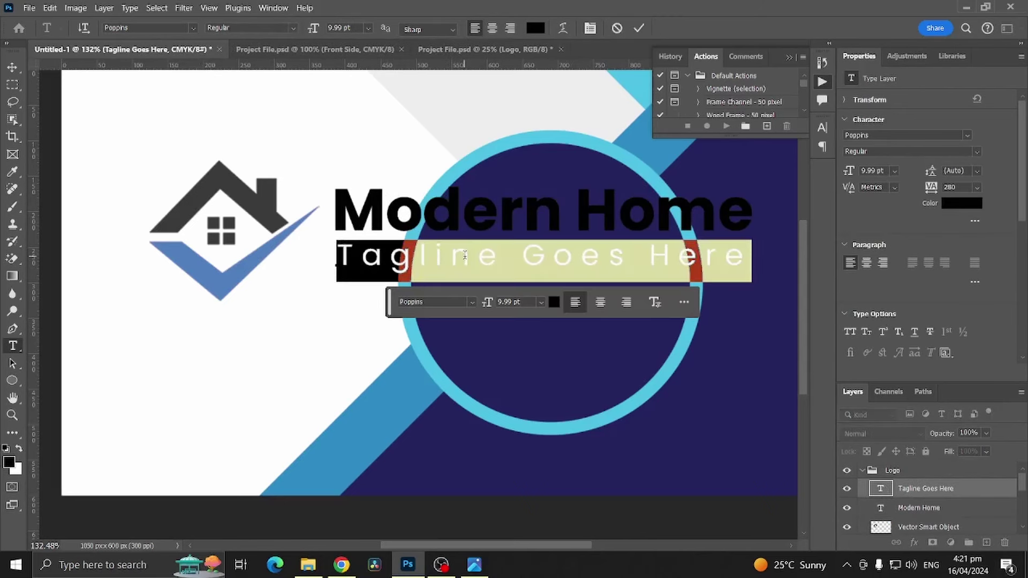
pyautogui.keyDown('shift'); pyautogui.click(896, 505); pyautogui.keyUp('shift')
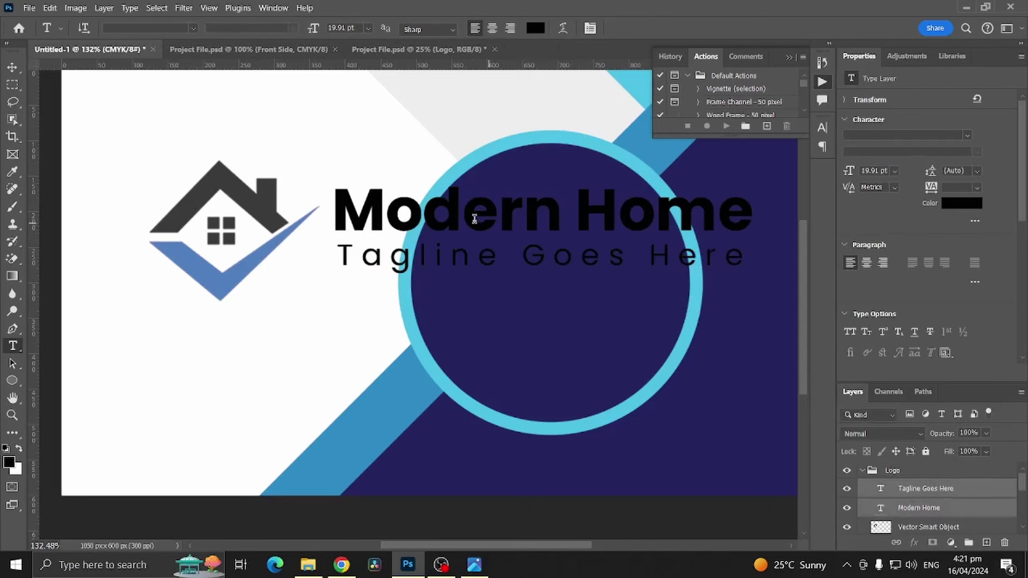
# Move the title and tagline down-left and scale them smaller
pyautogui.click(12, 68)
pyautogui.moveTo(437, 215)
pyautogui.mouseDown()
pyautogui.moveTo(156, 351)
pyautogui.moveTo(115, 352)
pyautogui.mouseUp()
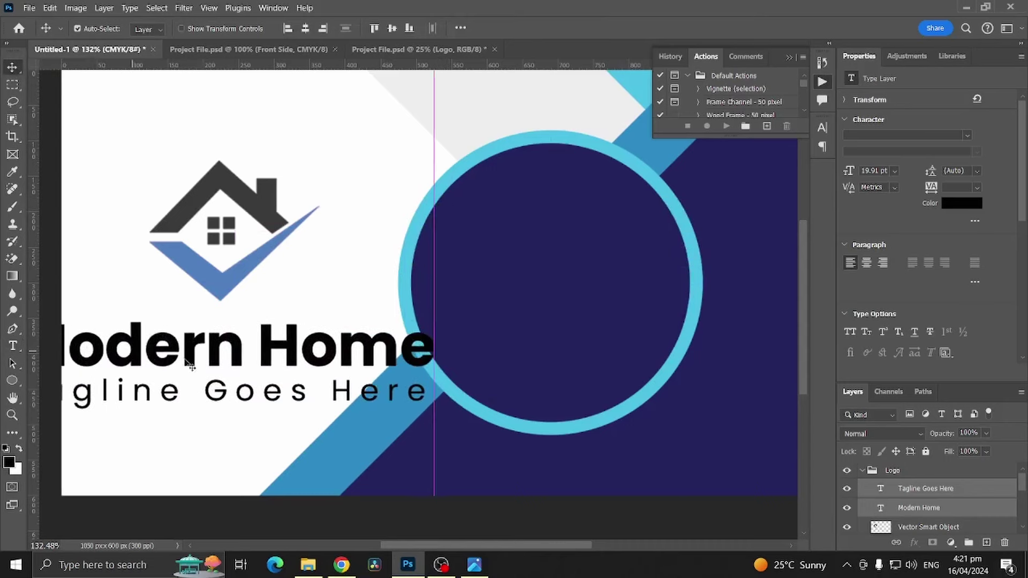
pyautogui.hotkey('ctrl', 't')
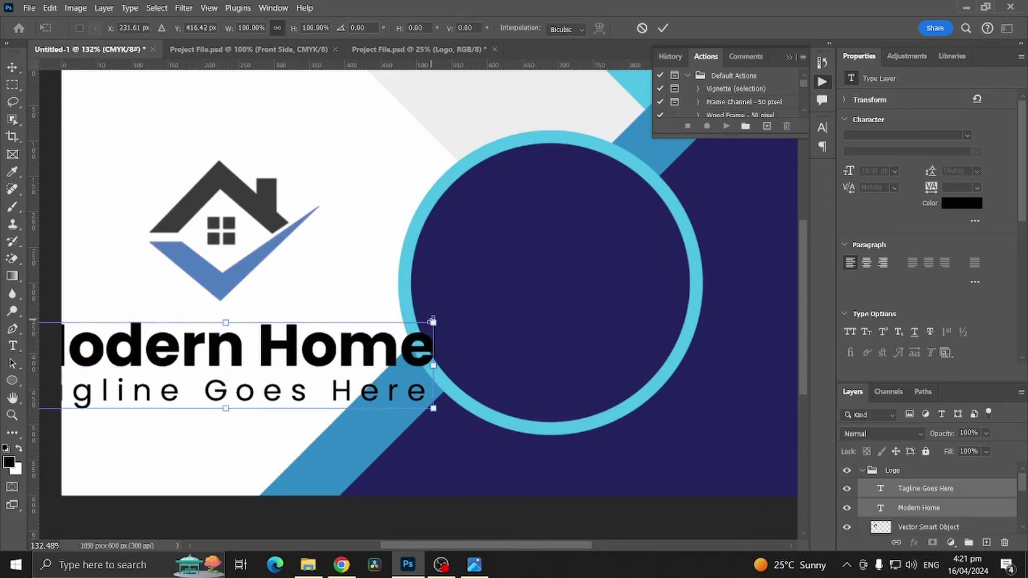
pyautogui.moveTo(433, 321); pyautogui.dragTo(363, 334)
pyautogui.press('Return')
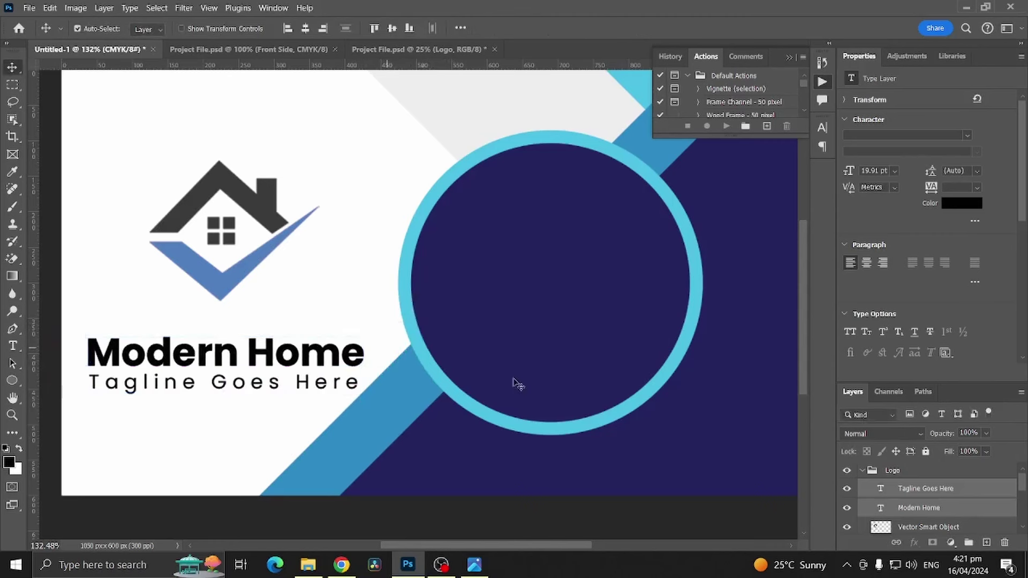
# Centre the logo horizontally over the text and move it down closer to the title
pyautogui.click(912, 523)
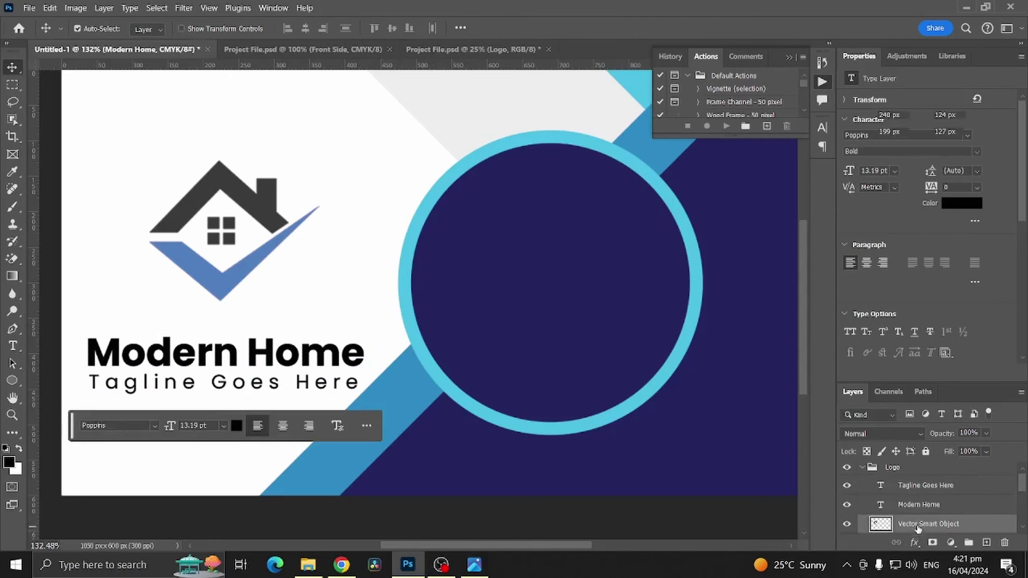
pyautogui.keyDown('shift'); pyautogui.click(914, 489); pyautogui.keyUp('shift')
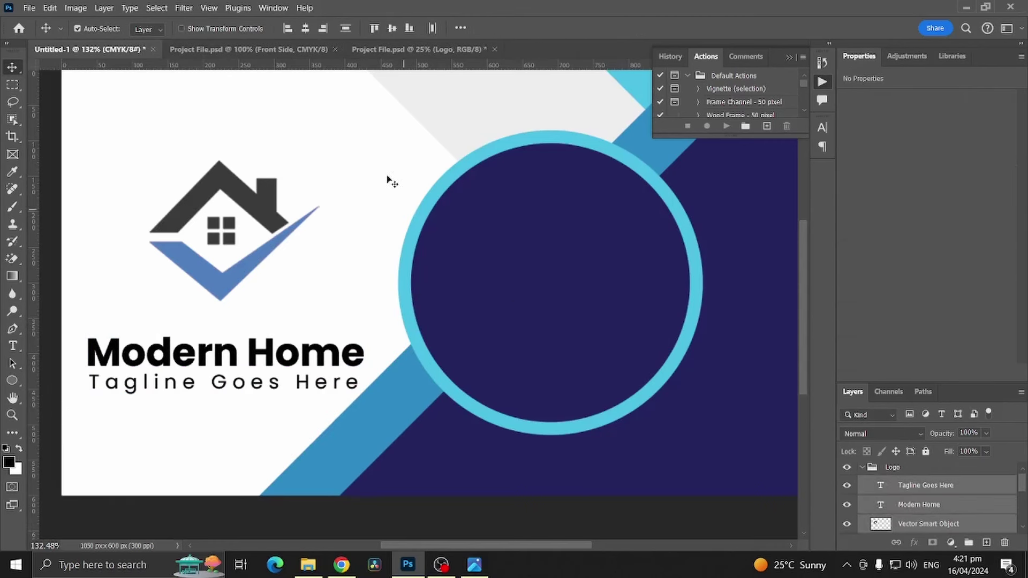
pyautogui.click(306, 30)
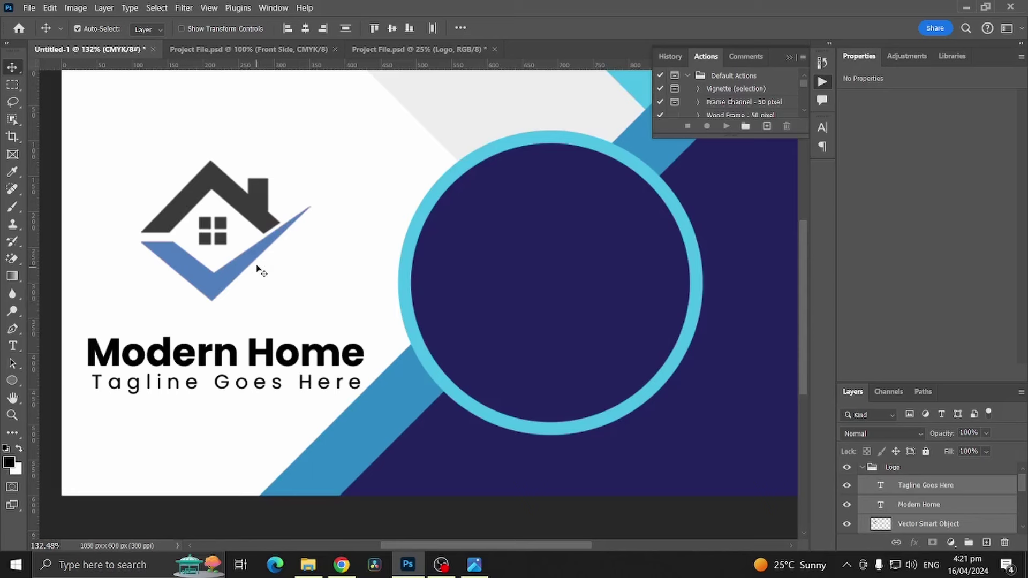
pyautogui.click(904, 525)
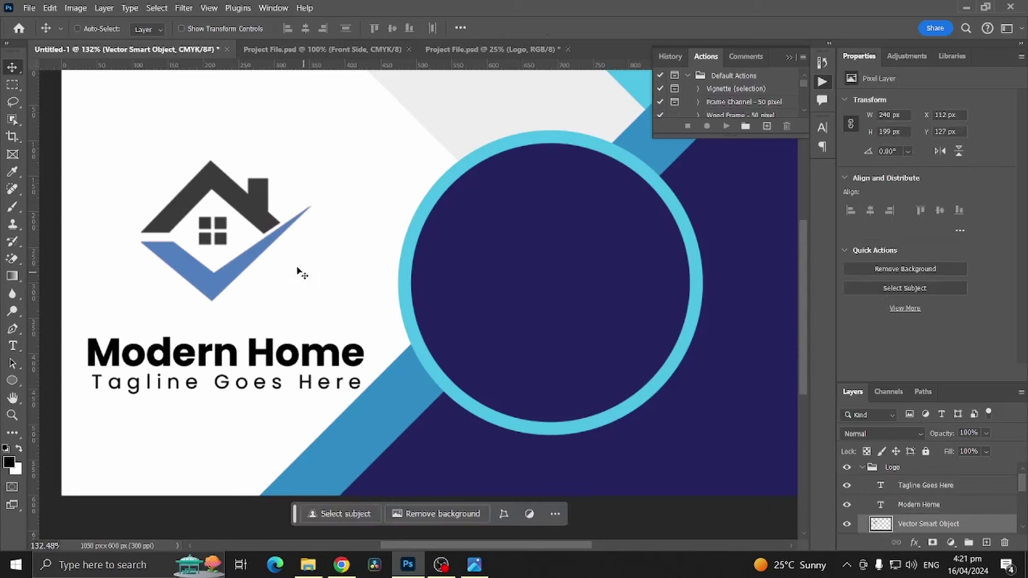
pyautogui.hotkey('ctrl', 't')
pyautogui.moveTo(240, 258); pyautogui.dragTo(239, 282)
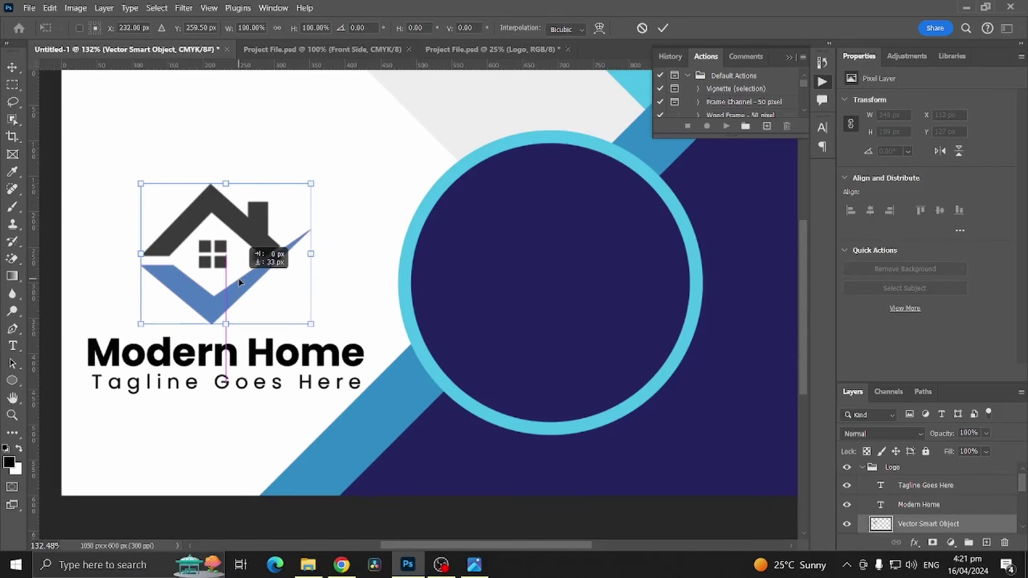
pyautogui.press('Return')
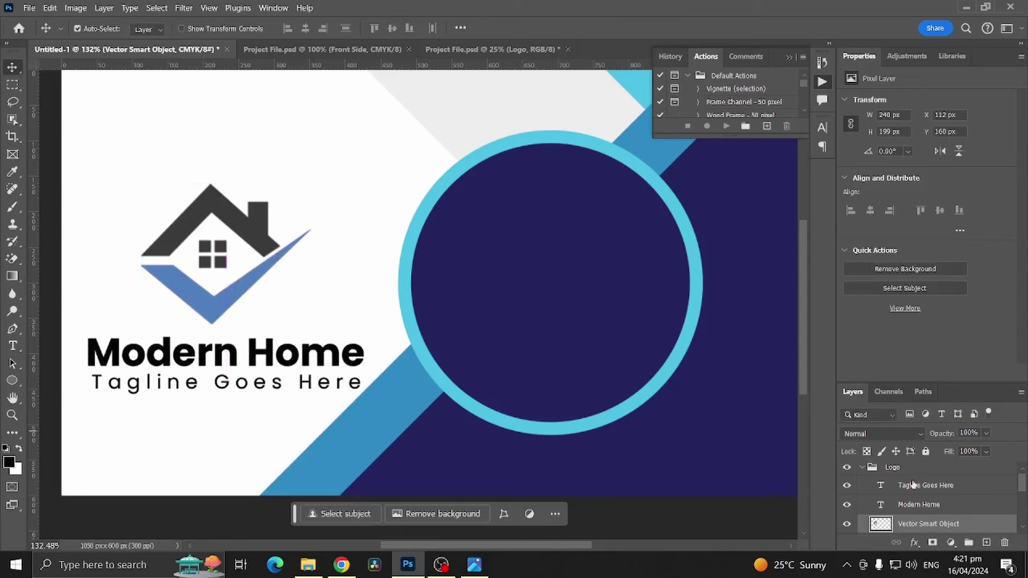
pyautogui.keyDown('shift'); pyautogui.click(914, 485); pyautogui.keyUp('shift')
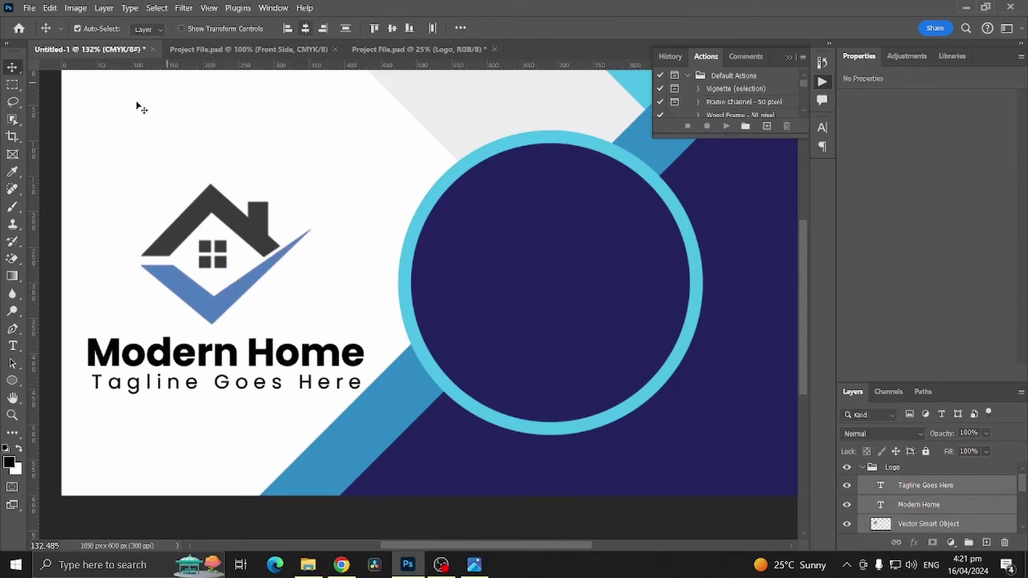
# Move the logo, title and tagline group into the navy circle, shrink it and centre it
pyautogui.hotkey('ctrl', 't')
pyautogui.moveTo(222, 245); pyautogui.dragTo(574, 237)
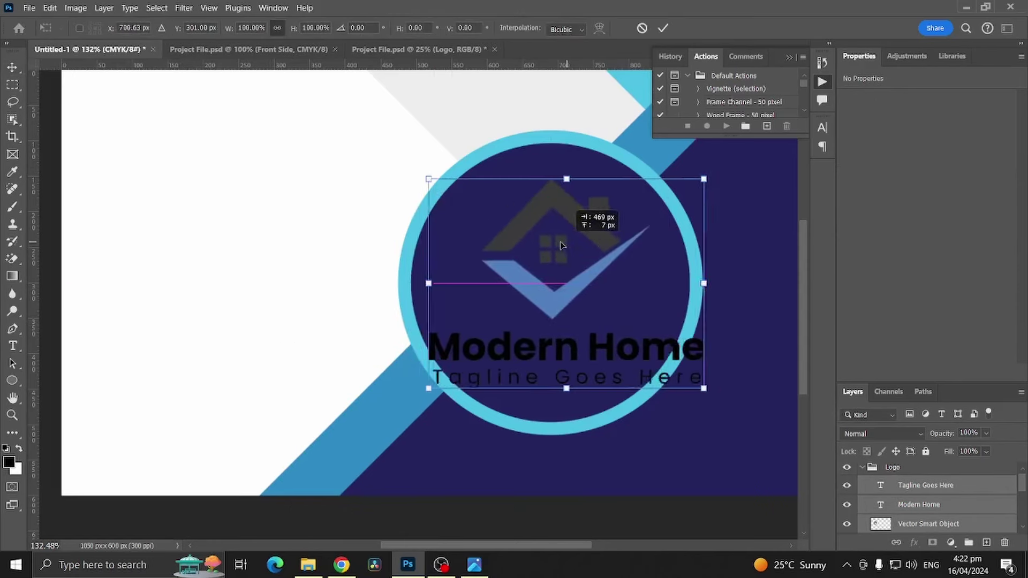
pyautogui.moveTo(696, 174); pyautogui.dragTo(644, 209)
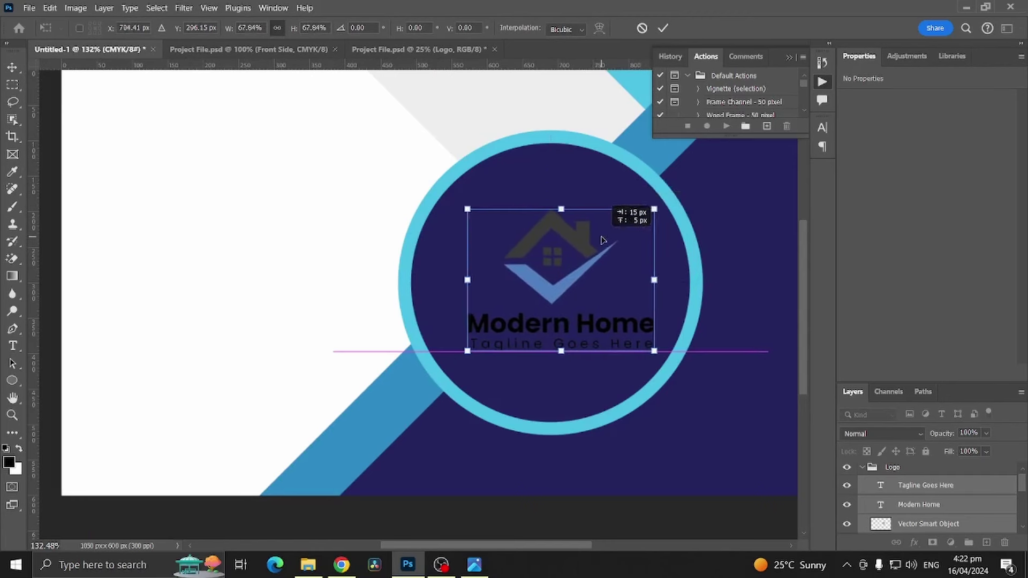
pyautogui.moveTo(596, 243); pyautogui.dragTo(591, 211)
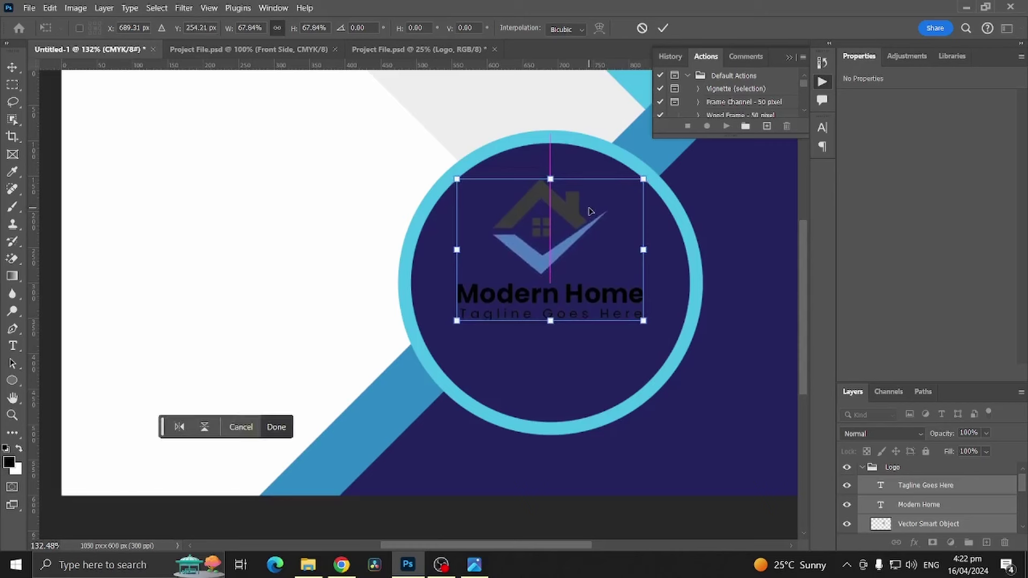
pyautogui.moveTo(549, 320)
pyautogui.mouseDown()
pyautogui.moveTo(557, 329)
pyautogui.moveTo(560, 316)
pyautogui.mouseUp()
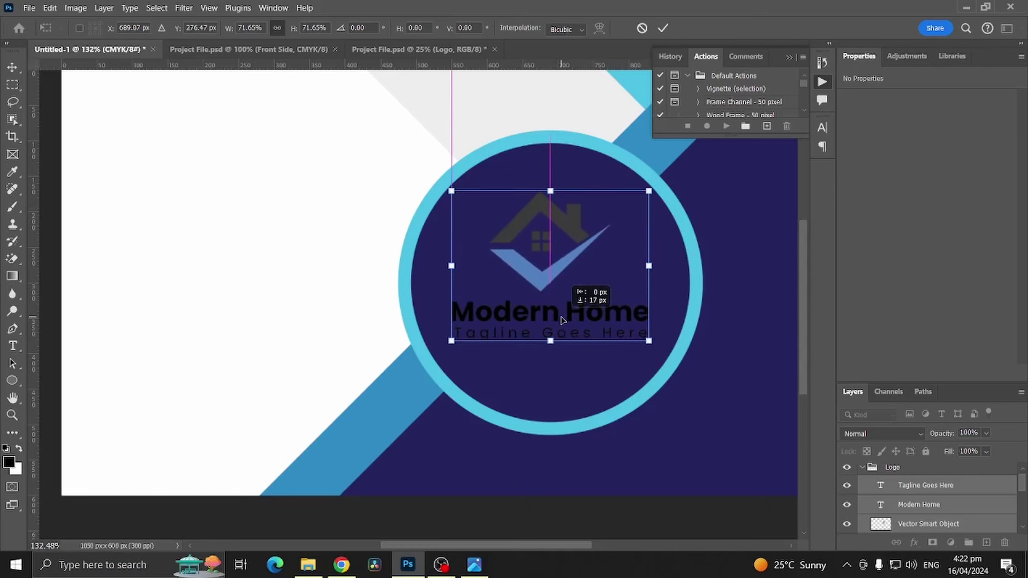
pyautogui.press('Return')
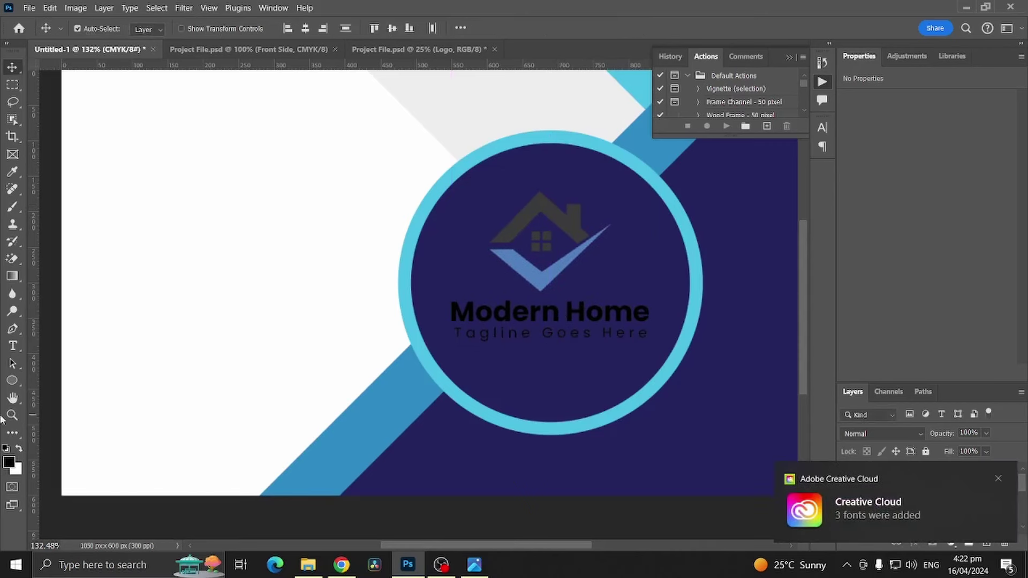
# Colour the Modern Home title white
pyautogui.doubleClick(518, 314)
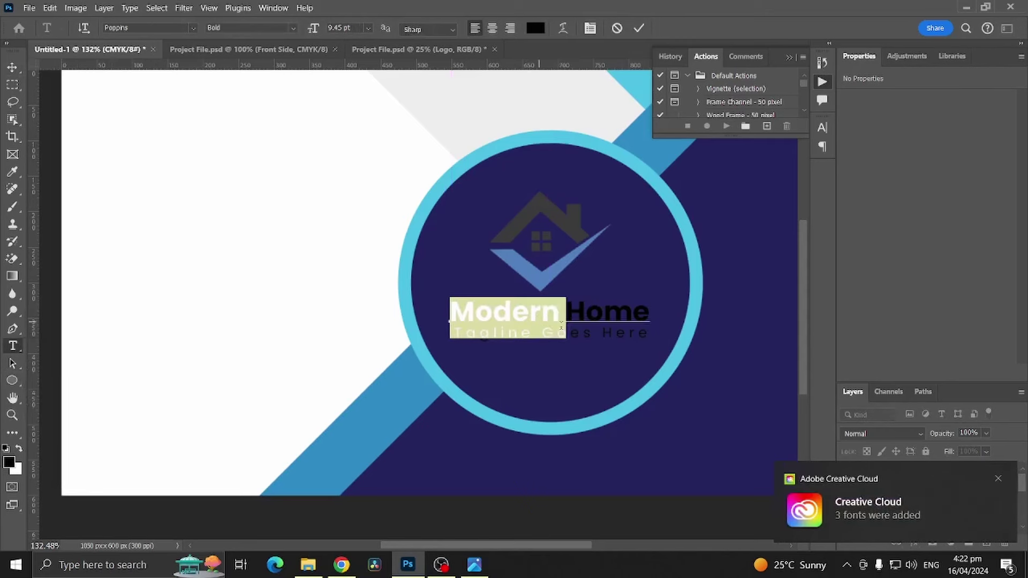
pyautogui.hotkey('ctrl', 'a')
pyautogui.click(535, 28)
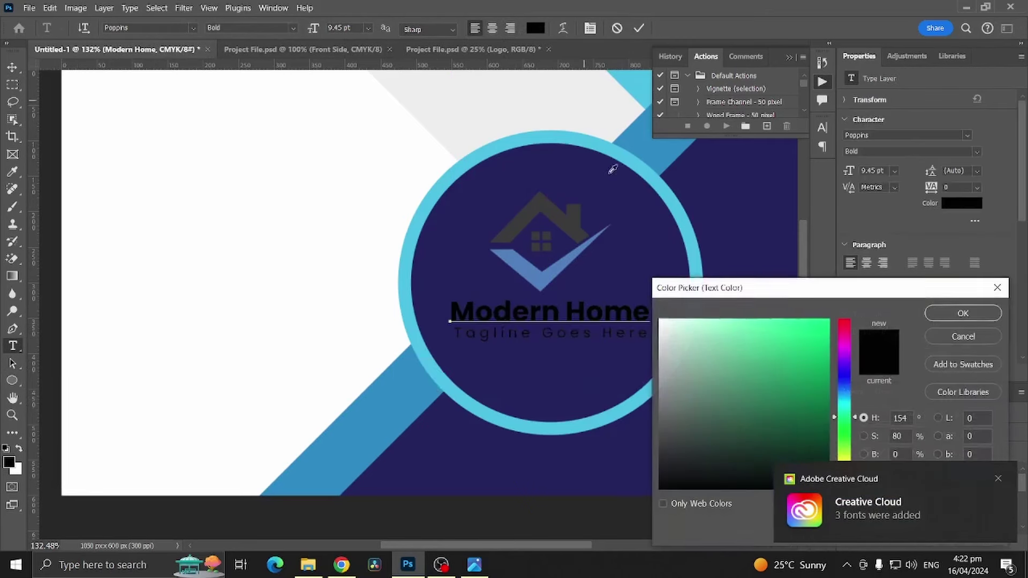
pyautogui.click(660, 320)
pyautogui.click(958, 314)
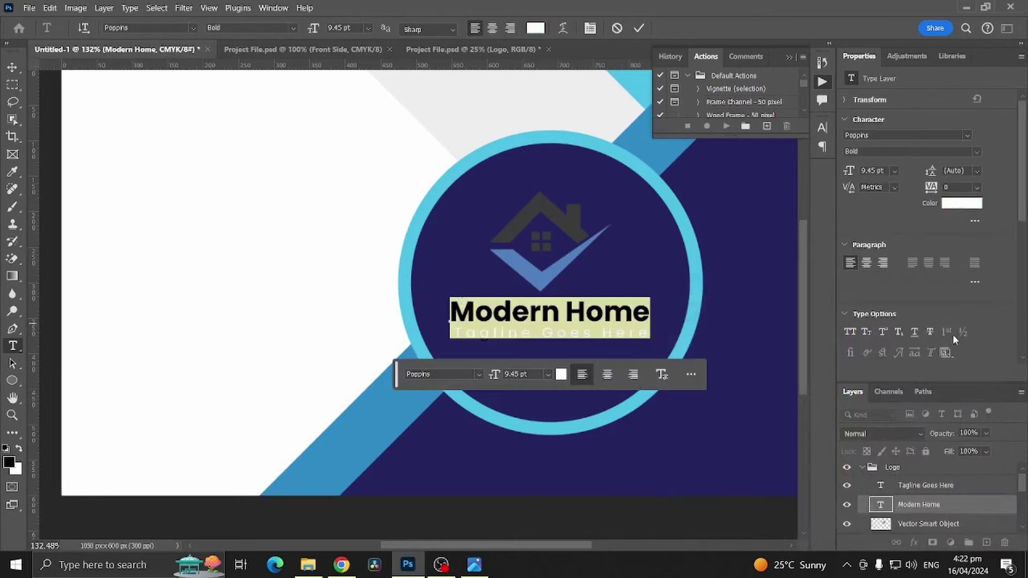
# Colour the tagline light grey
pyautogui.click(929, 484)
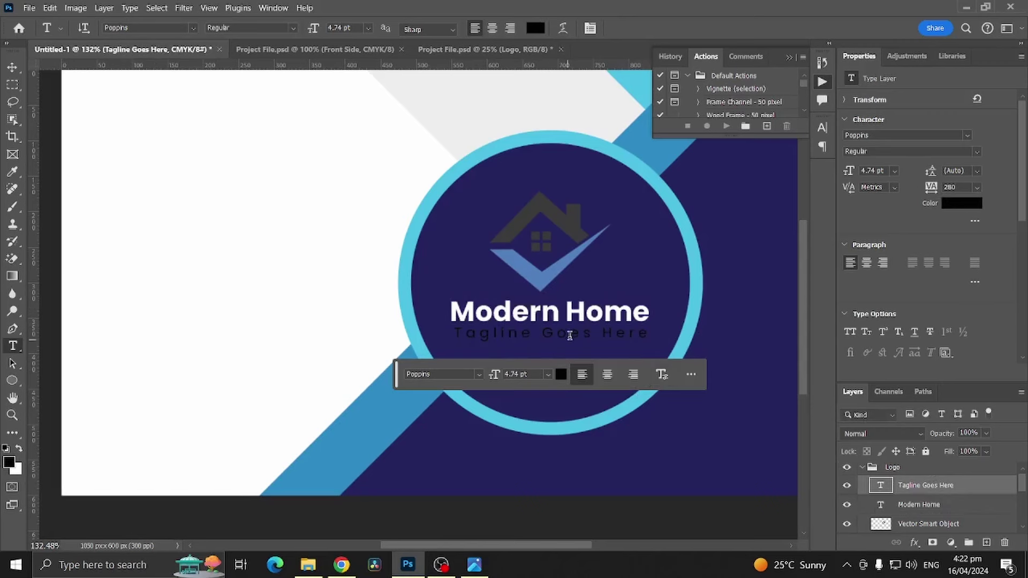
pyautogui.doubleClick(569, 334)
pyautogui.click(570, 334)
pyautogui.click(536, 28)
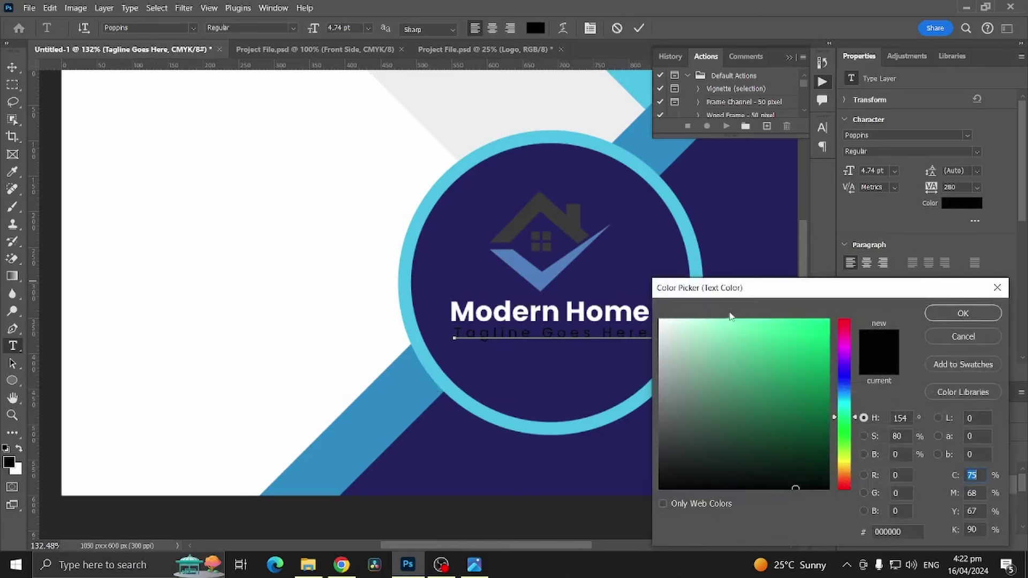
pyautogui.click(660, 330)
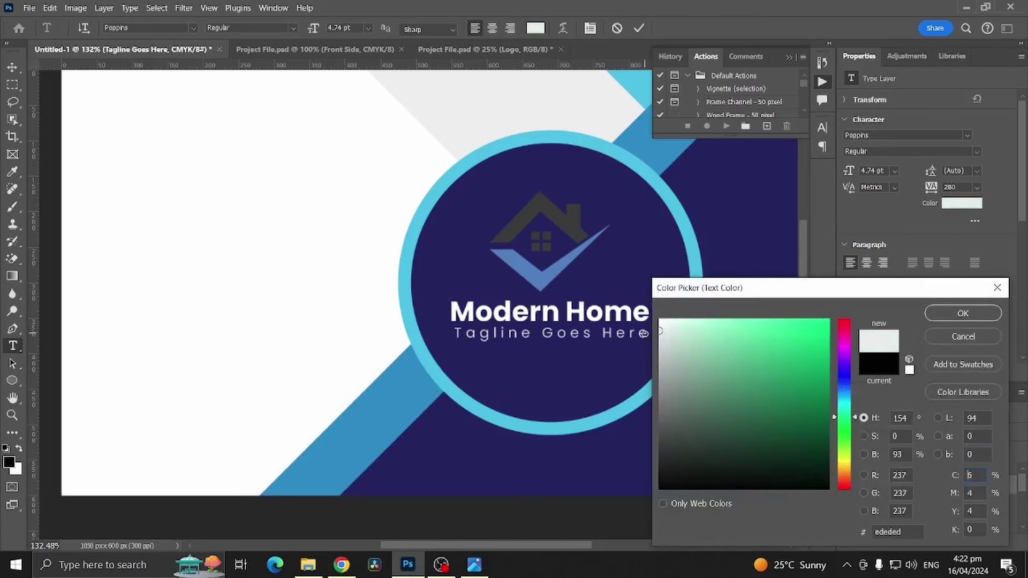
pyautogui.click(964, 313)
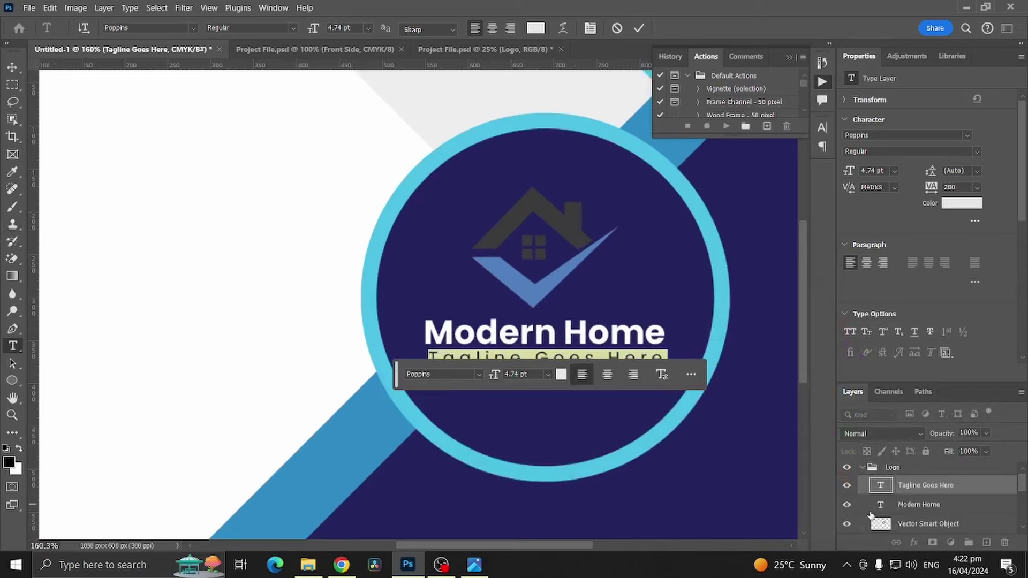
# Load the logo shapes' selection and set up an enlarged white Brush
pyautogui.keyDown('ctrl'); pyautogui.click(881, 525); pyautogui.keyUp('ctrl')
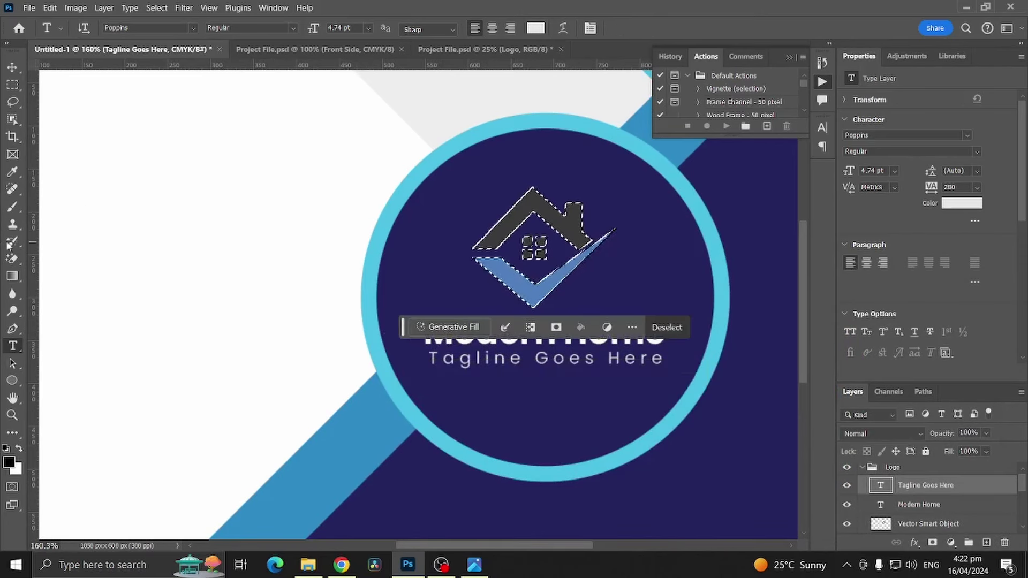
pyautogui.click(12, 206)
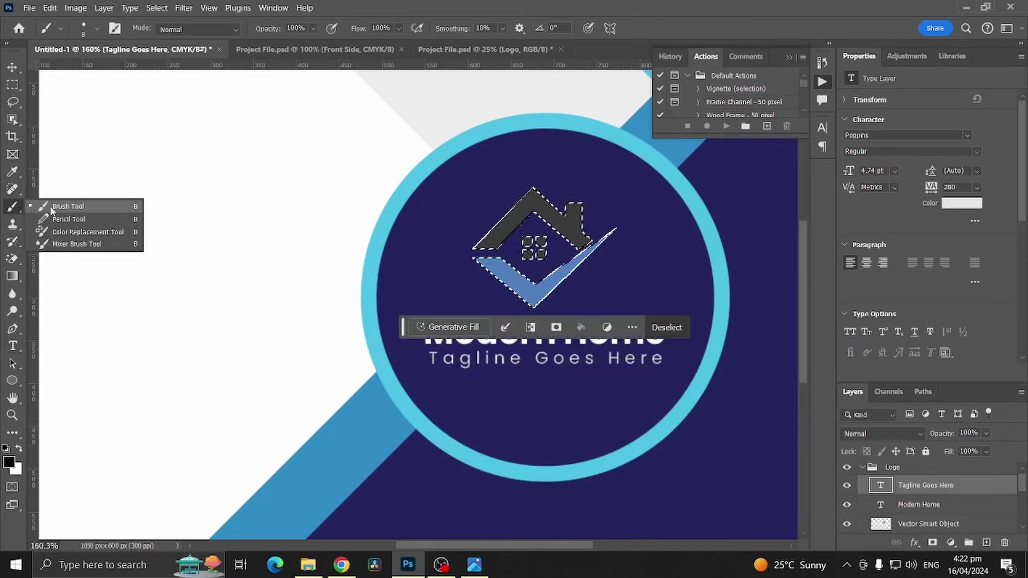
pyautogui.click(53, 202)
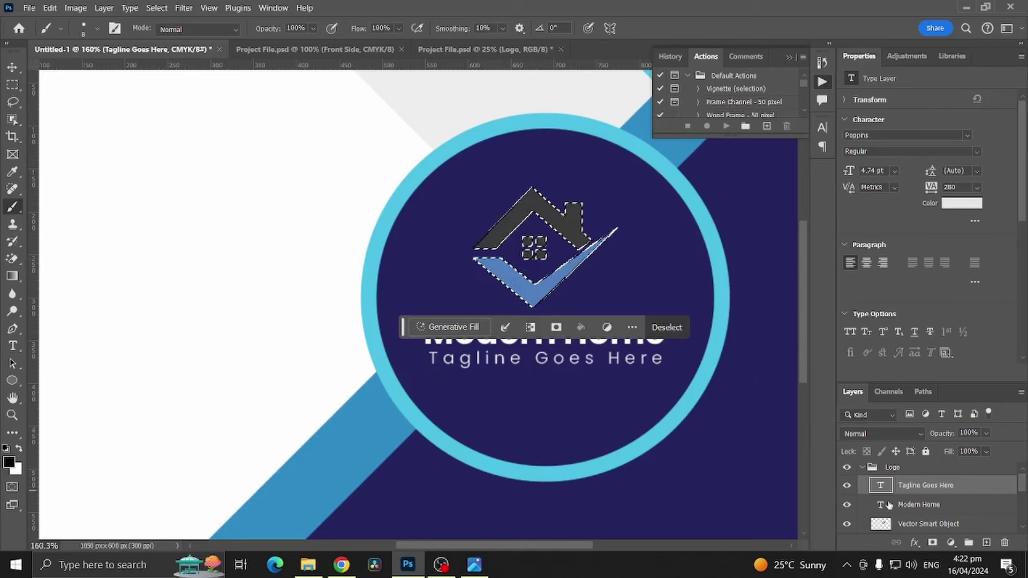
pyautogui.keyDown('ctrl'); pyautogui.click(514, 225); pyautogui.keyUp('ctrl')
pyautogui.scroll(3, 486, 216)
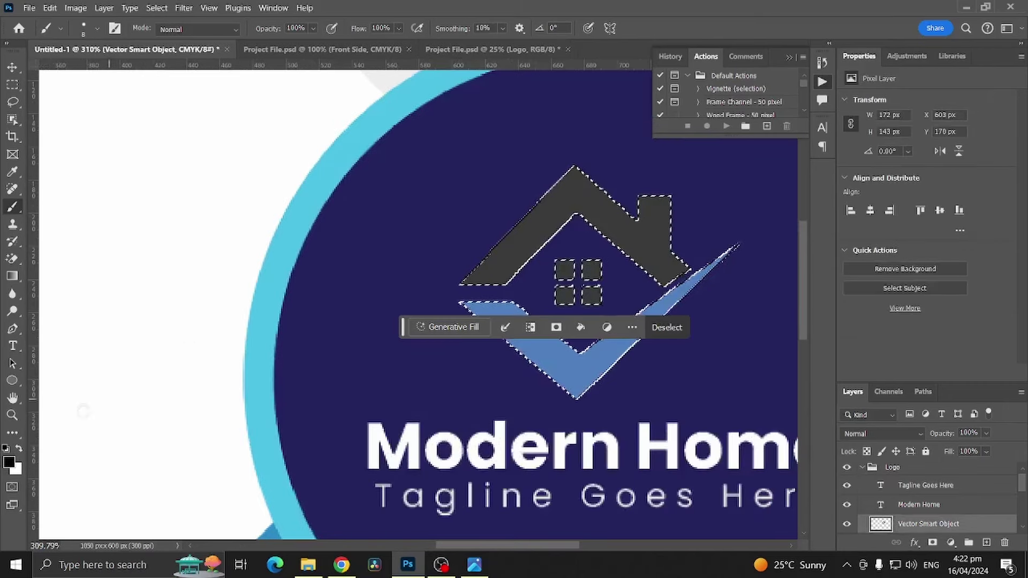
pyautogui.press('x')
pyautogui.press(']')
pyautogui.press(']')
pyautogui.press(']')
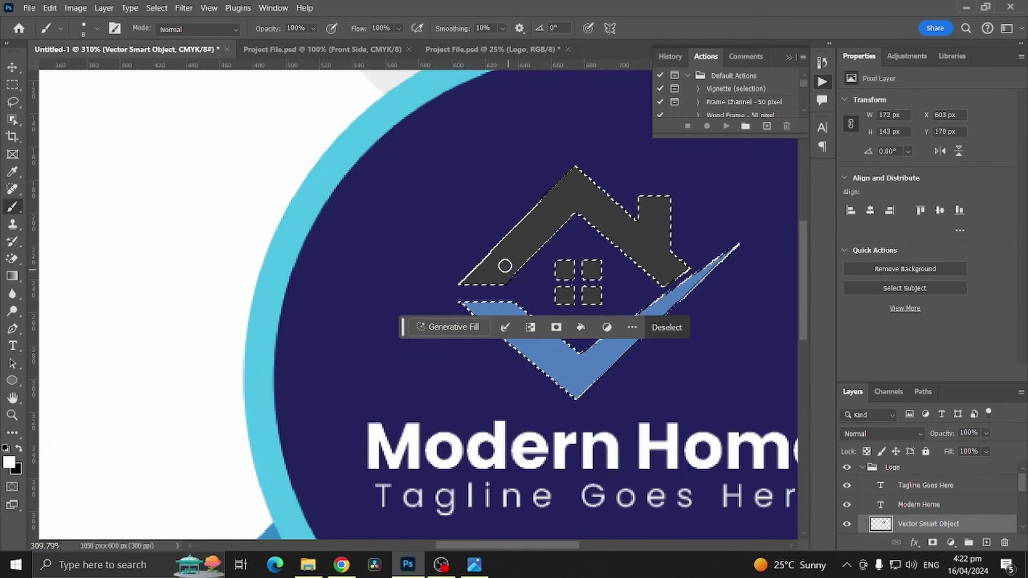
pyautogui.rightClick(494, 262)
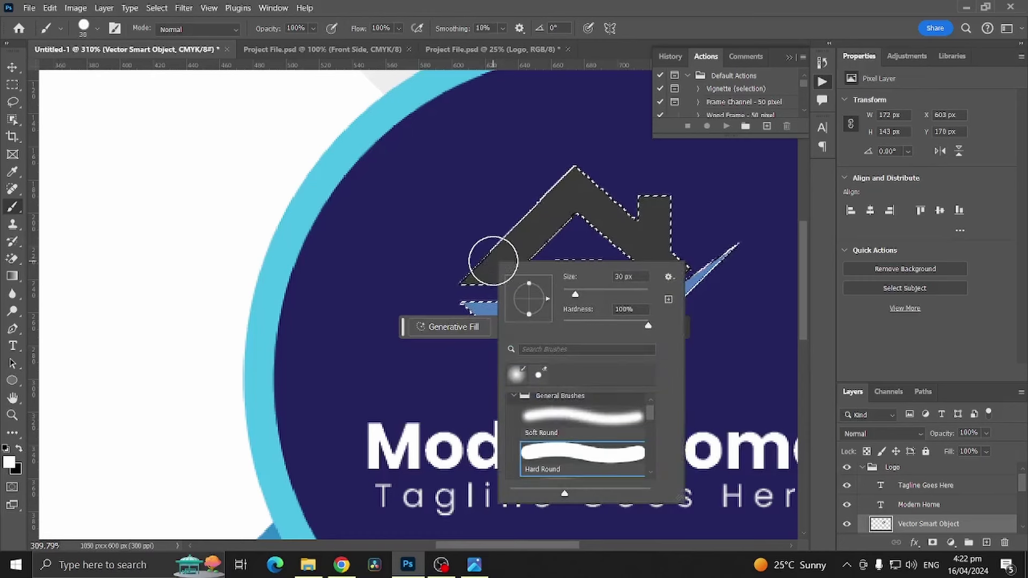
pyautogui.press('Escape')
pyautogui.press(']')
# Paint the roof and chimney white, then undo the accidental delete and the fill
pyautogui.moveTo(478, 279); pyautogui.dragTo(619, 169)
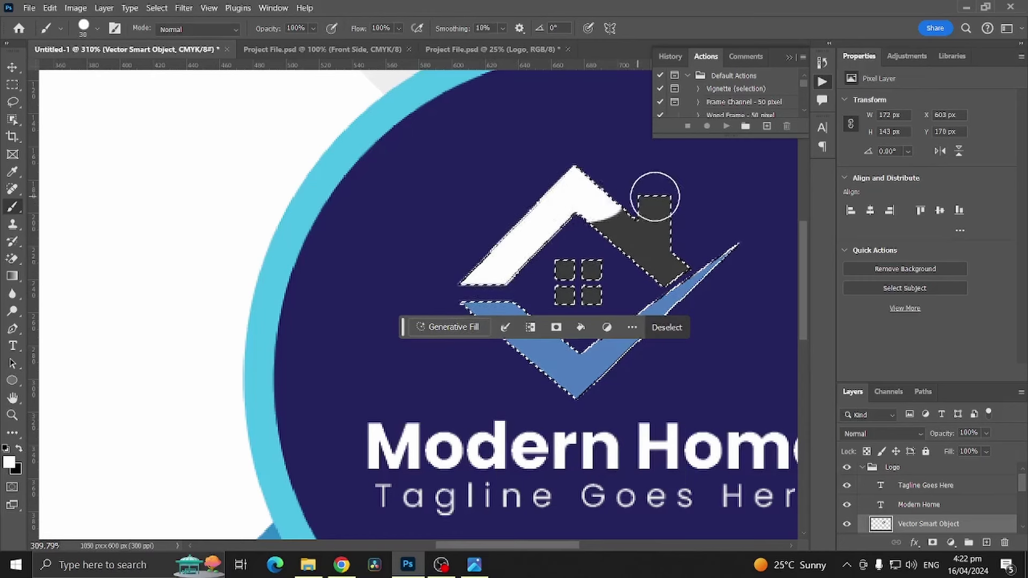
pyautogui.moveTo(654, 197); pyautogui.dragTo(676, 253)
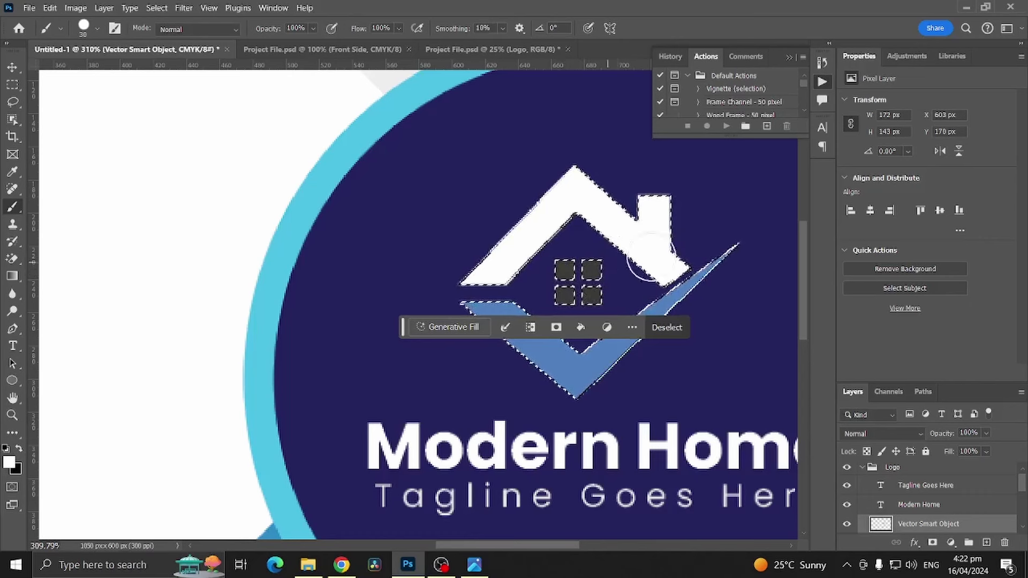
pyautogui.hotkey('ctrl', 'd')
pyautogui.press('Delete')
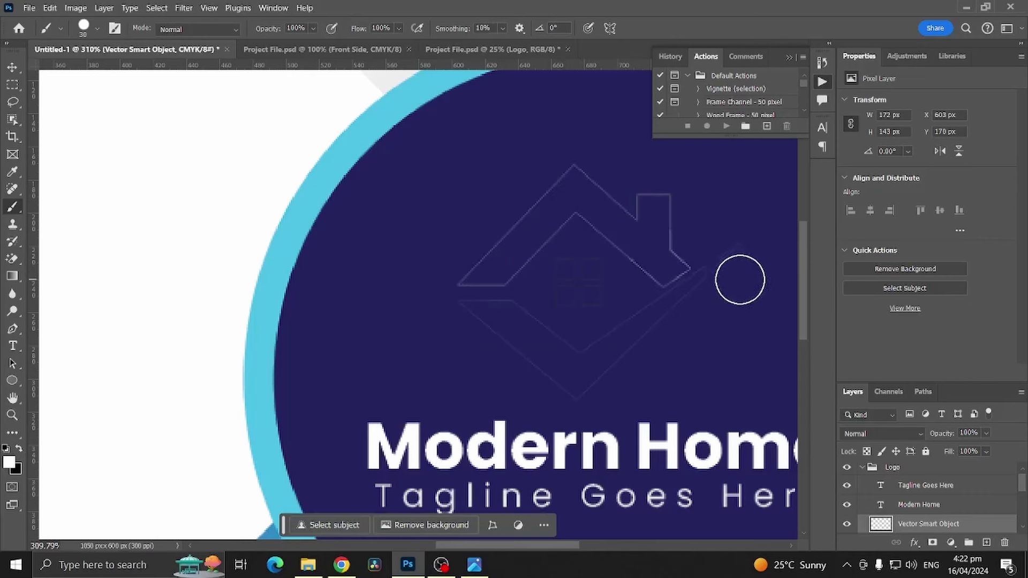
pyautogui.hotkey('ctrl', 'z')
pyautogui.hotkey('ctrl', 'z')
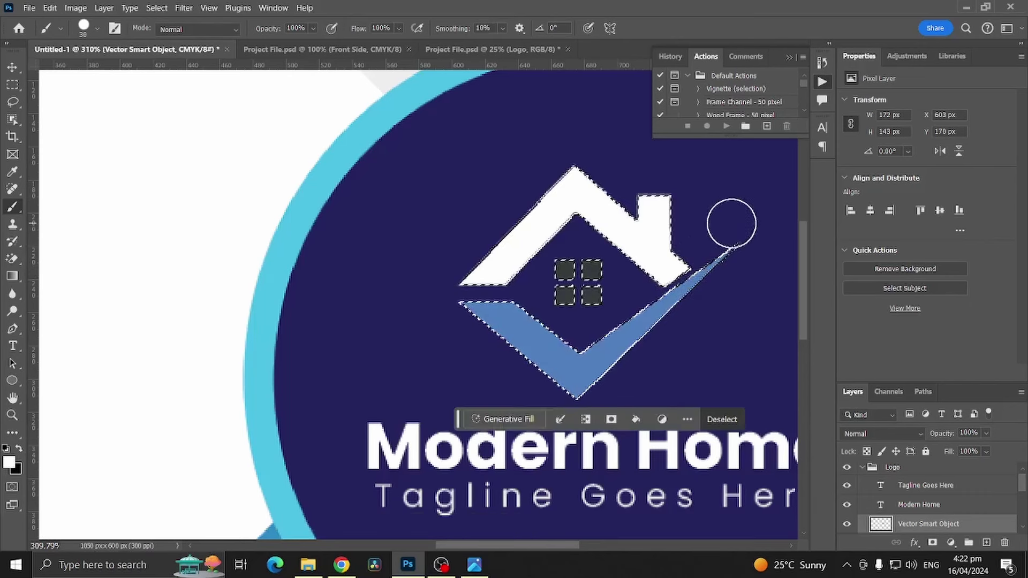
pyautogui.hotkey('ctrl', 'z')
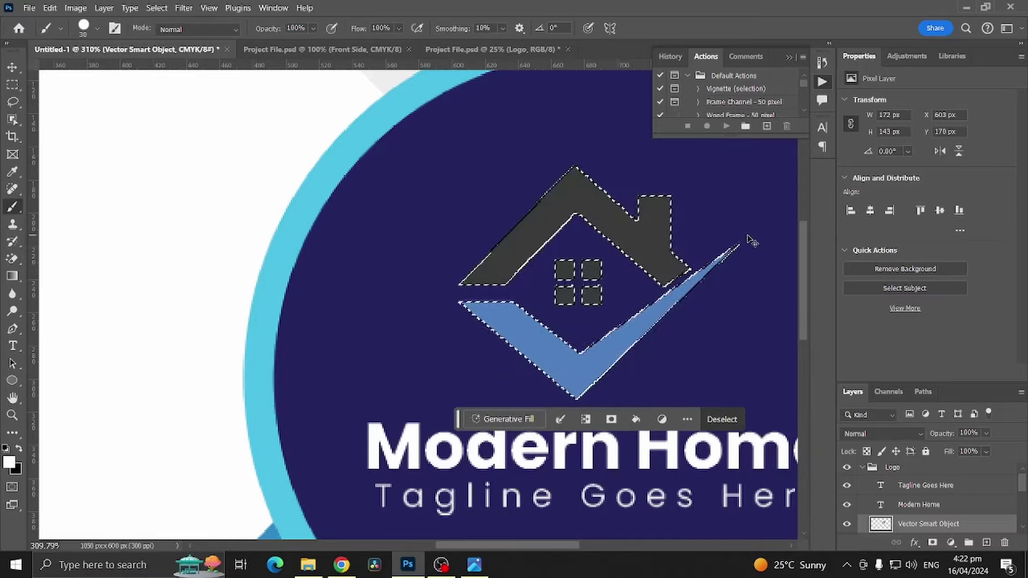
# Repaint the grey house area and windows white, then deselect and fit the card in view
pyautogui.scroll(5, 750, 262)
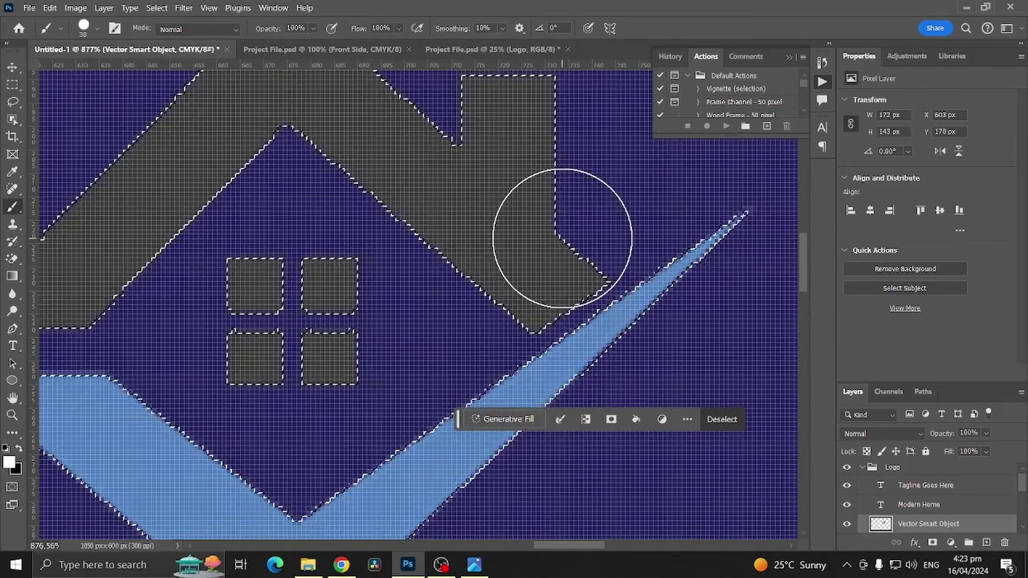
pyautogui.moveTo(552, 239)
pyautogui.mouseDown()
pyautogui.moveTo(540, 256)
pyautogui.moveTo(524, 150)
pyautogui.moveTo(479, 165)
pyautogui.moveTo(452, 110)
pyautogui.moveTo(421, 100)
pyautogui.moveTo(356, 127)
pyautogui.moveTo(348, 165)
pyautogui.moveTo(253, 218)
pyautogui.mouseUp()
pyautogui.scroll(-4, 500, 161)
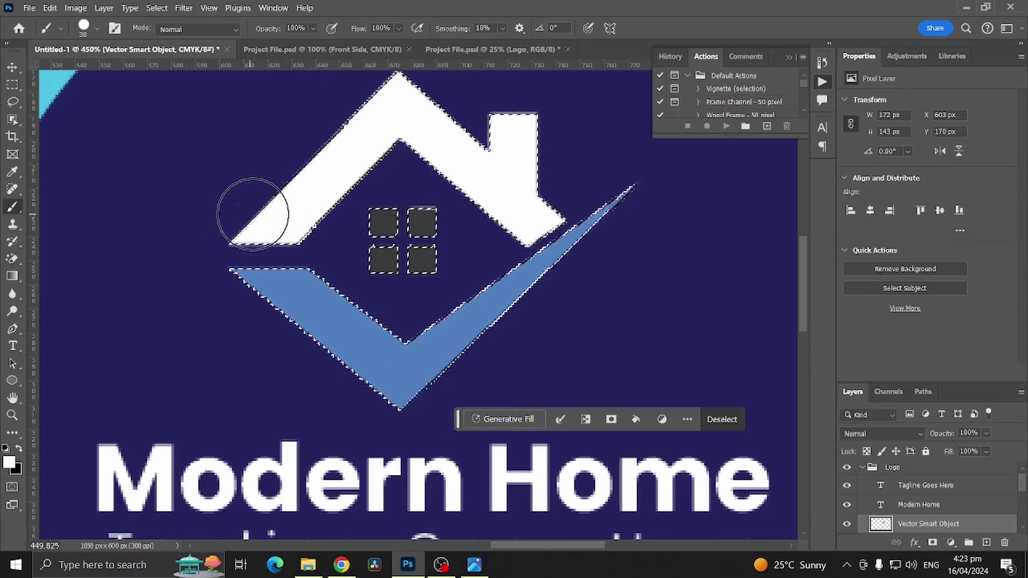
pyautogui.moveTo(367, 195)
pyautogui.mouseDown()
pyautogui.moveTo(383, 219)
pyautogui.moveTo(423, 236)
pyautogui.moveTo(396, 257)
pyautogui.moveTo(395, 210)
pyautogui.mouseUp()
pyautogui.hotkey('ctrl', 'd')
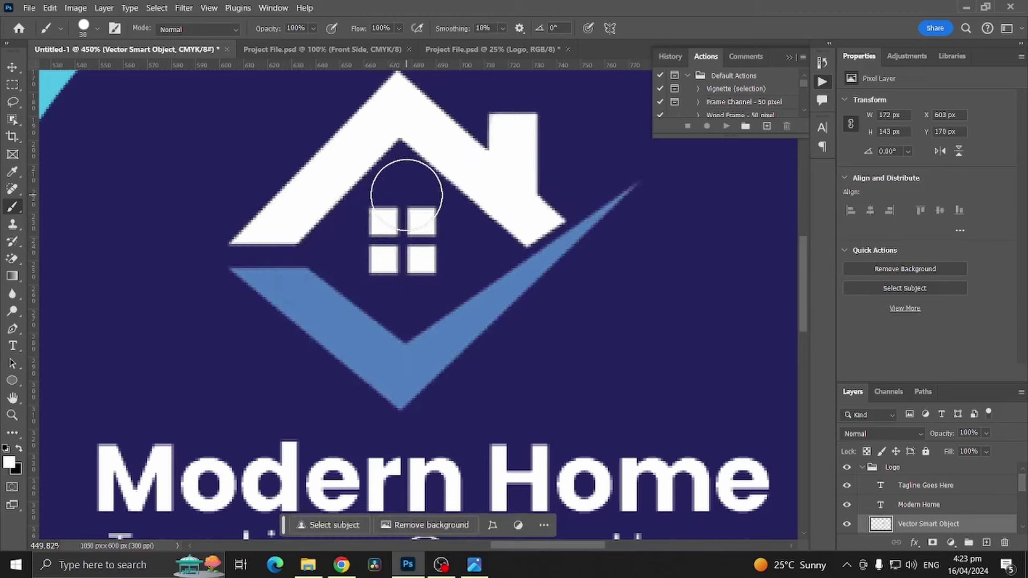
pyautogui.hotkey('ctrl', '0')
pyautogui.scroll(-2, 767, 269)
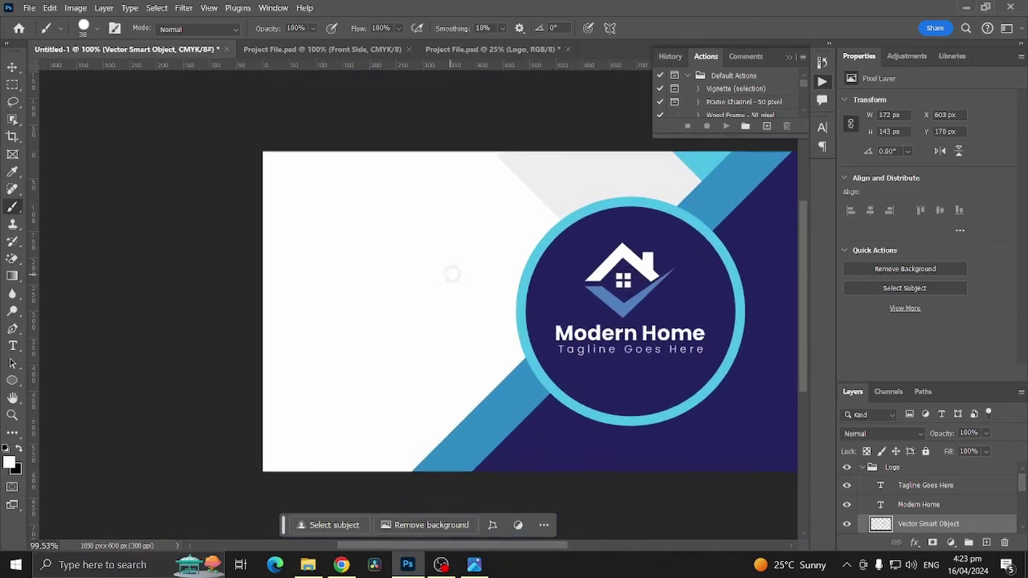
# Scale the Logo group down slightly
pyautogui.click(863, 469)
pyautogui.hotkey('ctrl', 't')
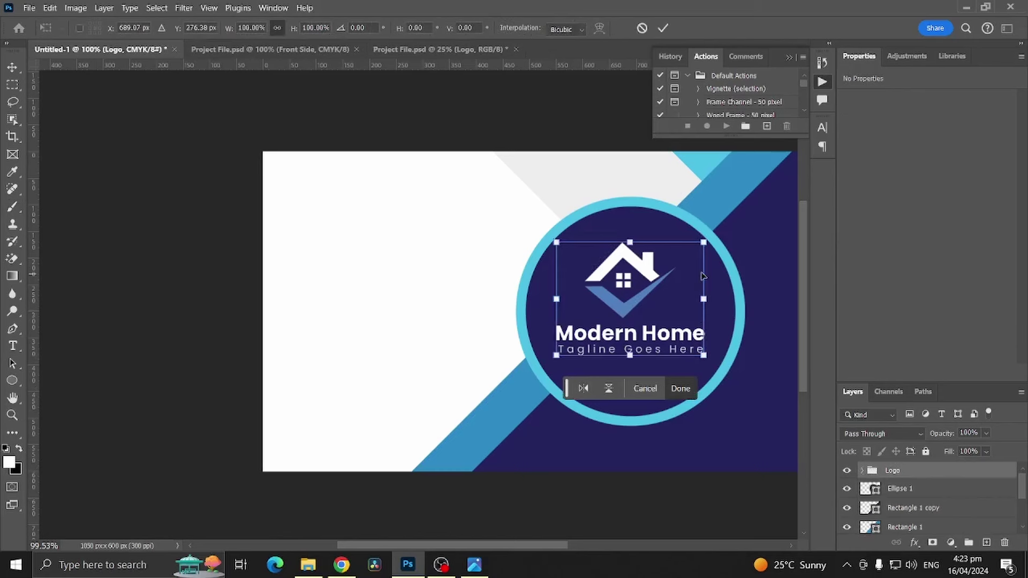
pyautogui.moveTo(704, 244); pyautogui.dragTo(697, 253)
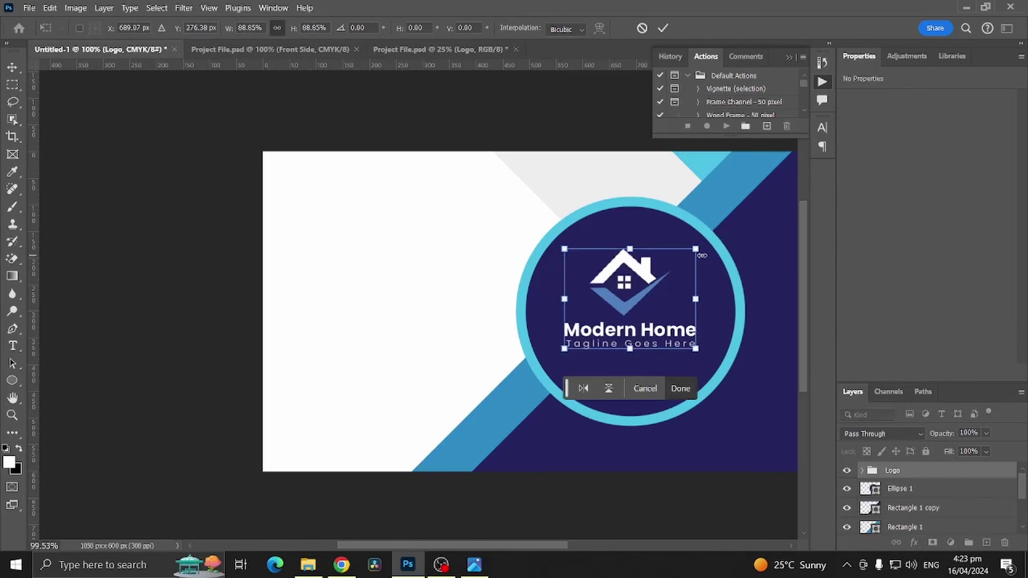
pyautogui.press('Return')
# Place qr-code.png on the card, scaled down and positioned beneath the logo text
pyautogui.press('b')
pyautogui.click(20, 73)
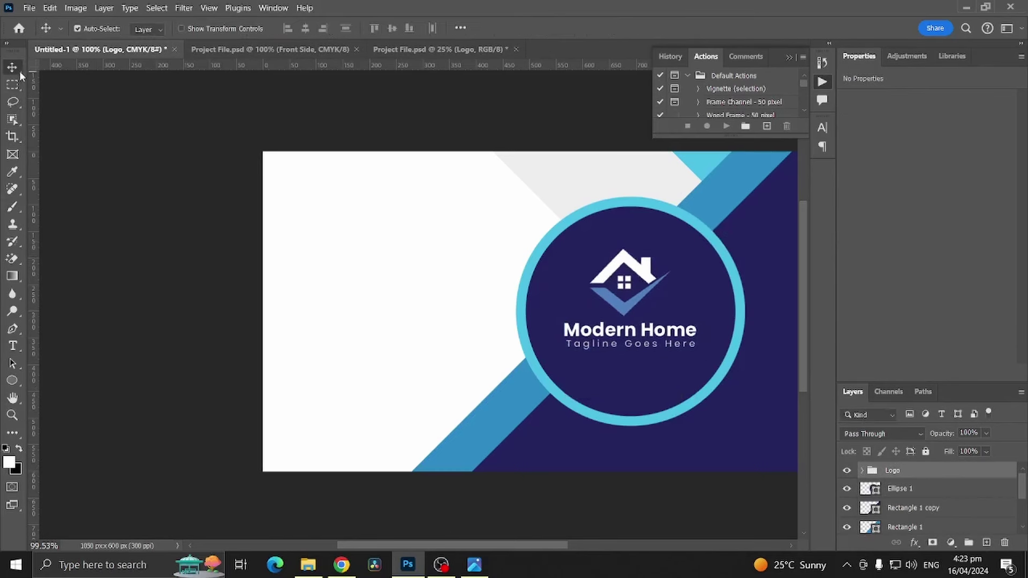
pyautogui.moveTo(138, 201); pyautogui.dragTo(607, 215)
pyautogui.moveTo(677, 152); pyautogui.dragTo(437, 395)
pyautogui.scroll(3, 375, 429)
pyautogui.moveTo(444, 441)
pyautogui.mouseDown()
pyautogui.moveTo(682, 429)
pyautogui.moveTo(741, 413)
pyautogui.mouseUp()
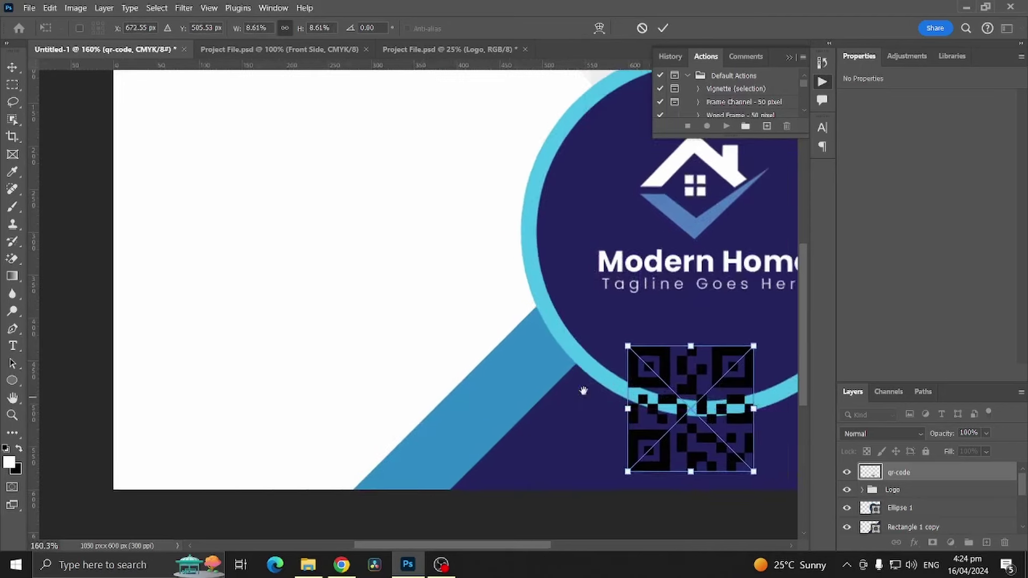
pyautogui.hscroll(5, 535, 321)
pyautogui.moveTo(574, 324)
pyautogui.mouseDown()
pyautogui.moveTo(523, 378)
pyautogui.moveTo(558, 379)
pyautogui.moveTo(528, 341)
pyautogui.moveTo(527, 316)
pyautogui.mouseUp()
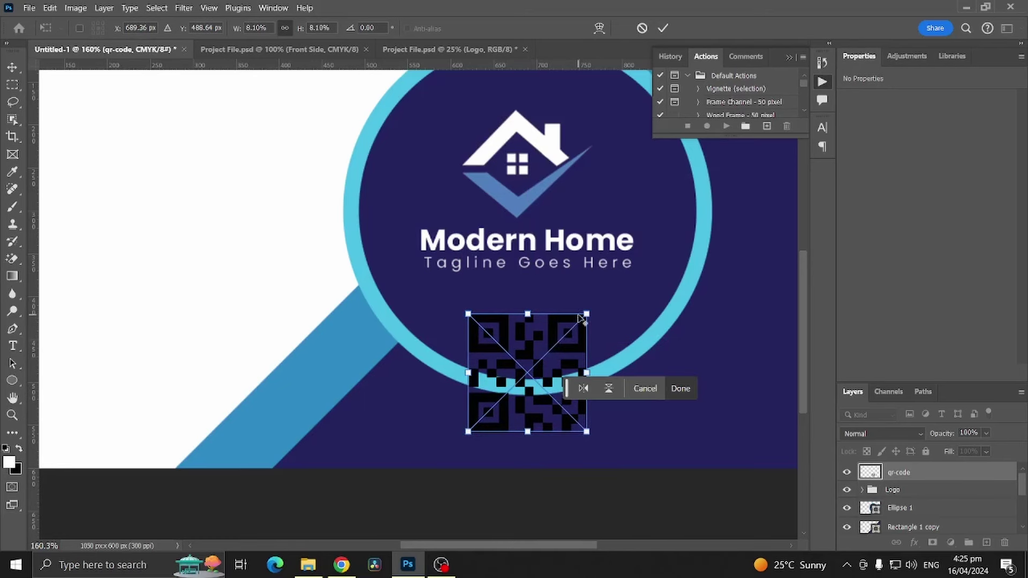
pyautogui.moveTo(586, 315); pyautogui.dragTo(582, 320)
pyautogui.moveTo(526, 380)
pyautogui.mouseDown()
pyautogui.moveTo(526, 388)
pyautogui.moveTo(529, 379)
pyautogui.mouseUp()
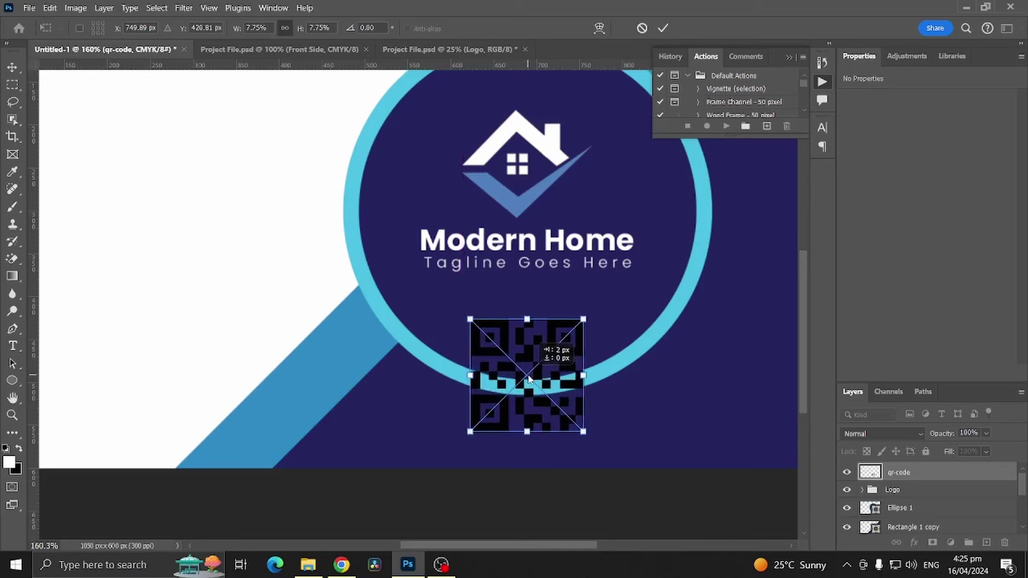
pyautogui.press('Return')
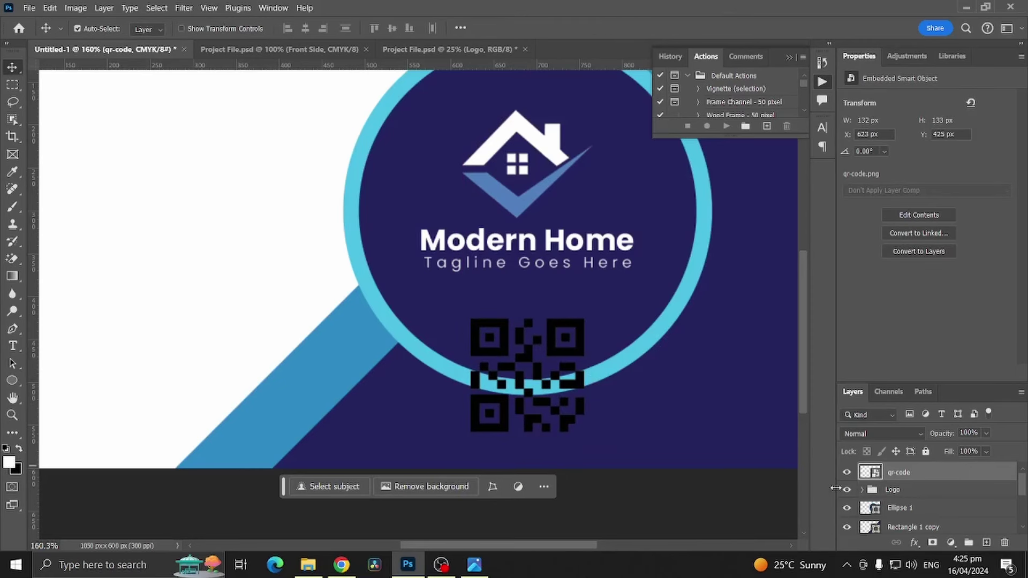
# Draw a white rectangle with a hairline-thin blue border beside the QR code
pyautogui.rightClick(12, 383)
pyautogui.click(53, 381)
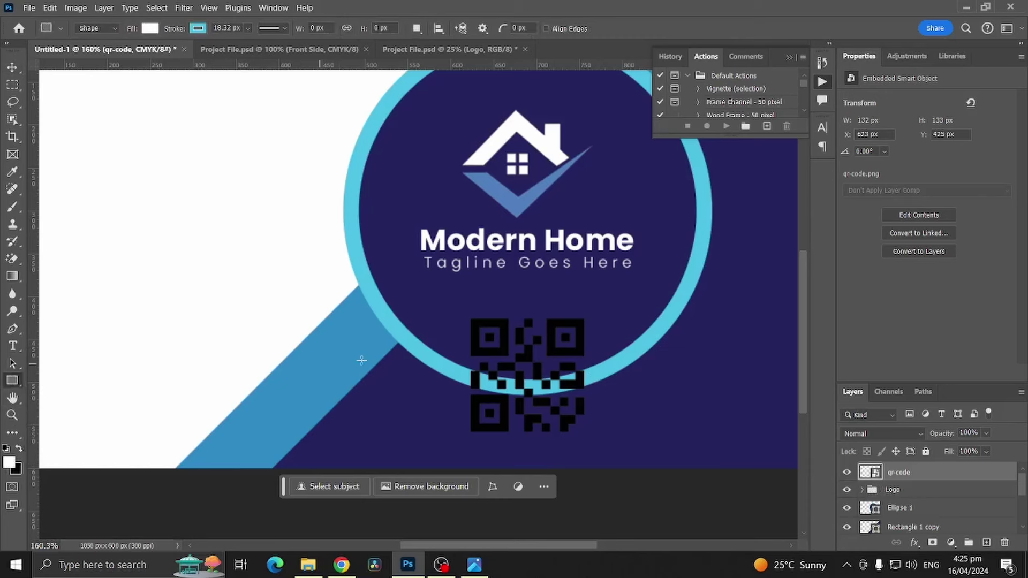
pyautogui.moveTo(360, 326); pyautogui.dragTo(537, 462)
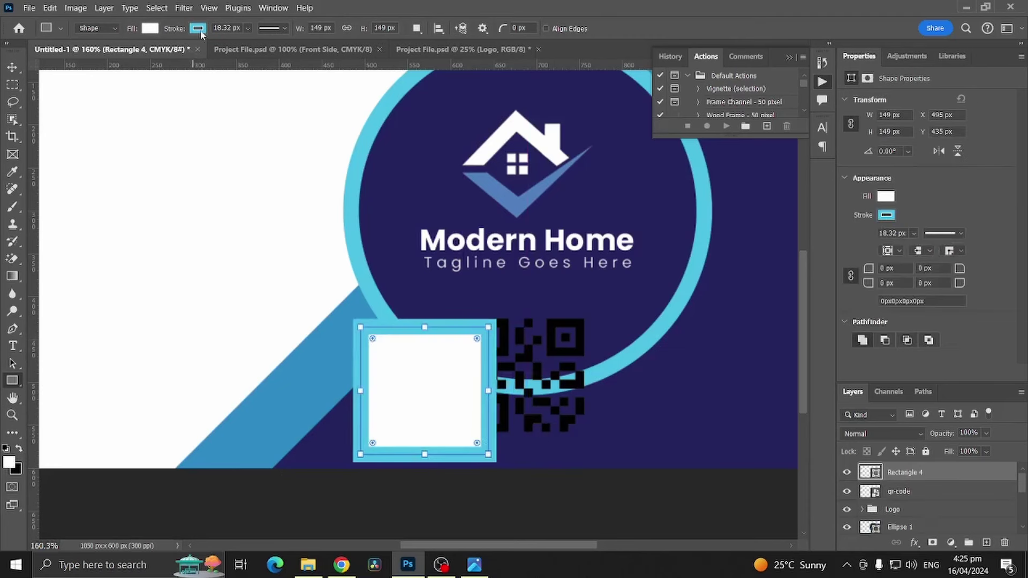
pyautogui.click(248, 29)
pyautogui.moveTo(247, 43); pyautogui.dragTo(245, 45)
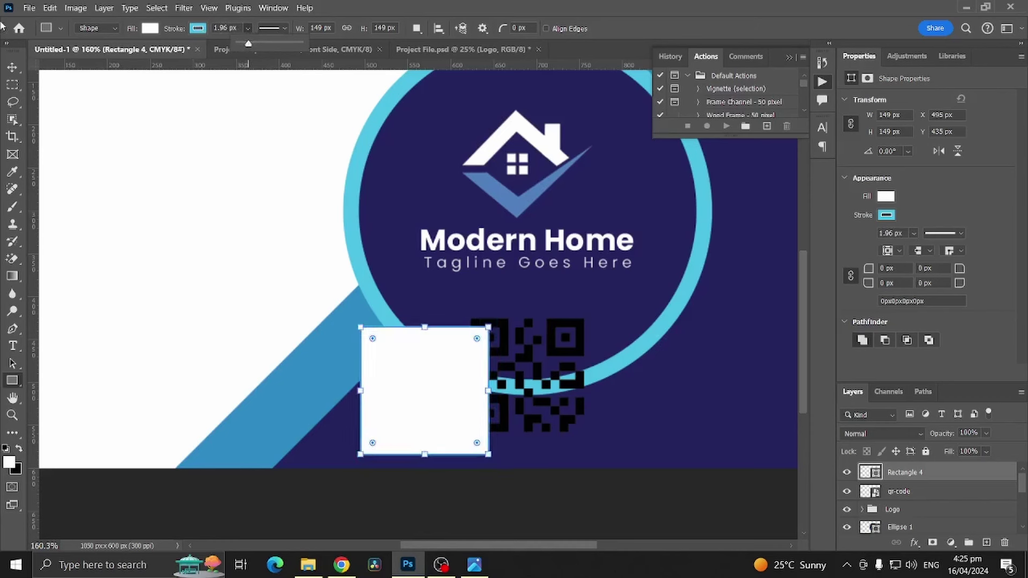
pyautogui.click(14, 68)
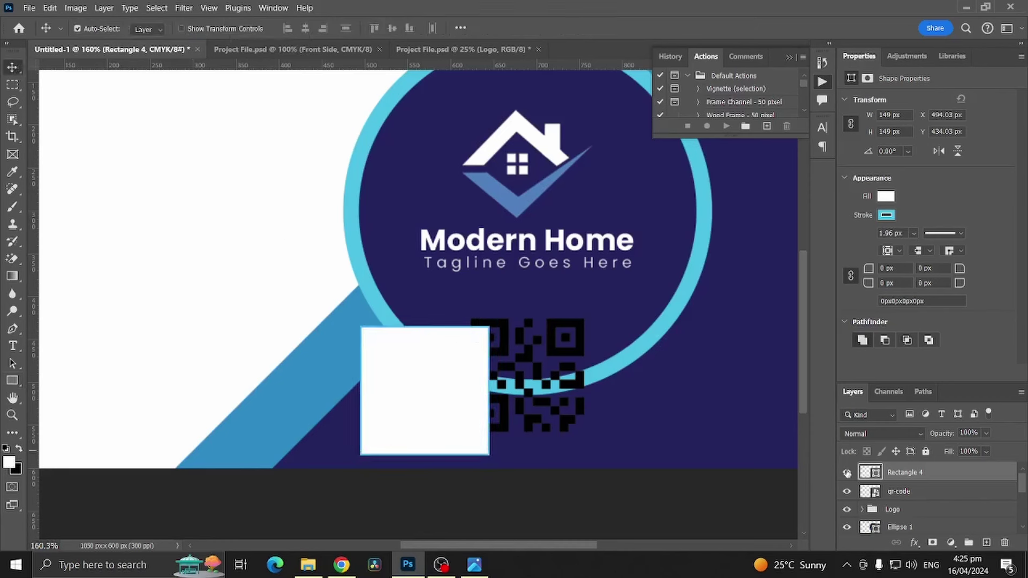
# Move the white square beneath the QR code and shrink the QR code to fit it
pyautogui.moveTo(905, 472); pyautogui.dragTo(905, 497)
pyautogui.moveTo(611, 389)
pyautogui.mouseDown()
pyautogui.moveTo(542, 398)
pyautogui.moveTo(610, 381)
pyautogui.mouseUp()
pyautogui.moveTo(560, 358); pyautogui.dragTo(461, 371)
pyautogui.hotkey('ctrl', 't')
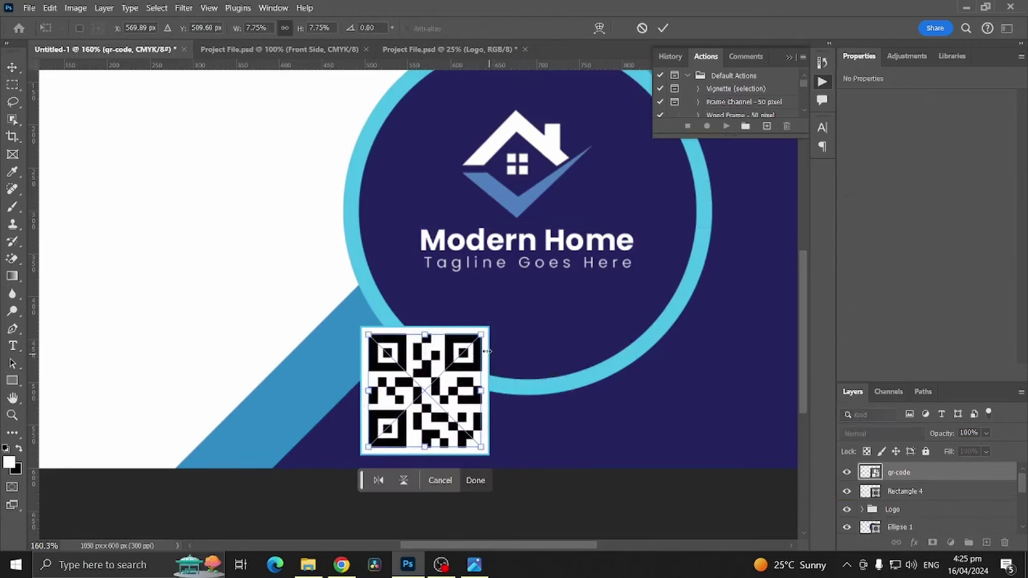
pyautogui.moveTo(483, 332); pyautogui.dragTo(475, 332)
pyautogui.press('Return')
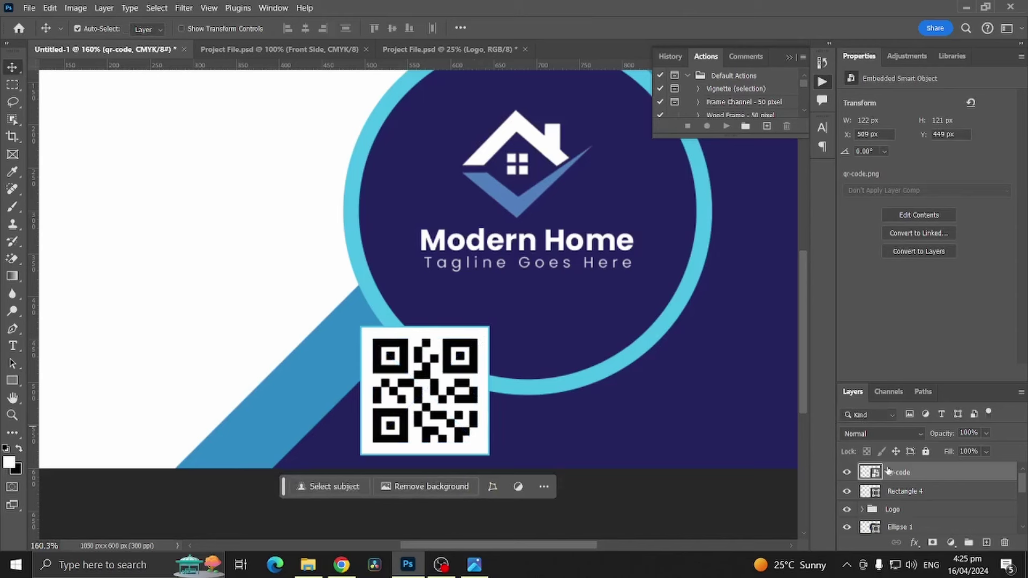
# Scale the QR code and square together and centre them under the tagline
pyautogui.keyDown('shift'); pyautogui.click(904, 492); pyautogui.keyUp('shift')
pyautogui.hotkey('ctrl', 't')
pyautogui.moveTo(455, 409); pyautogui.dragTo(555, 396)
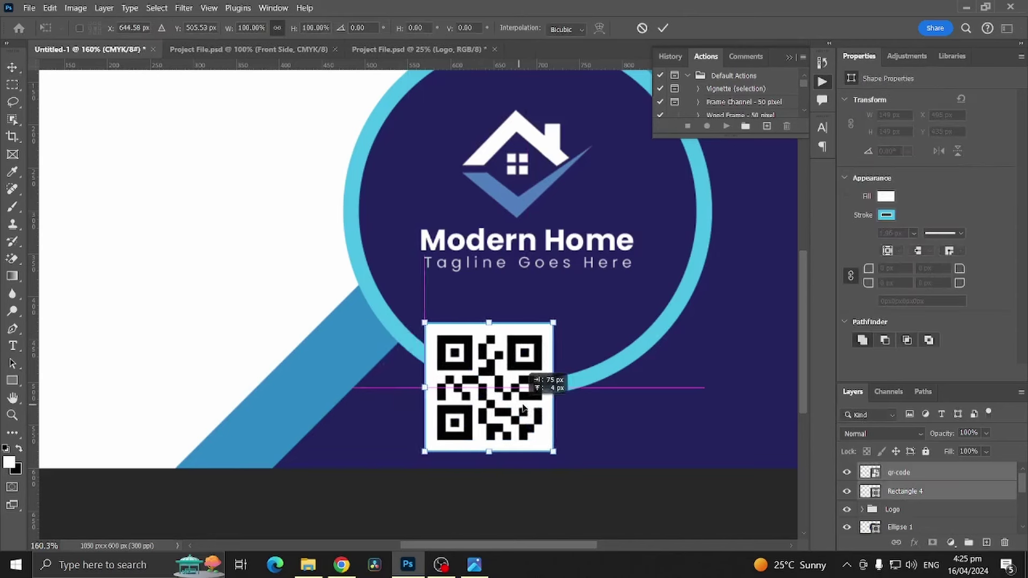
pyautogui.moveTo(591, 314); pyautogui.dragTo(581, 324)
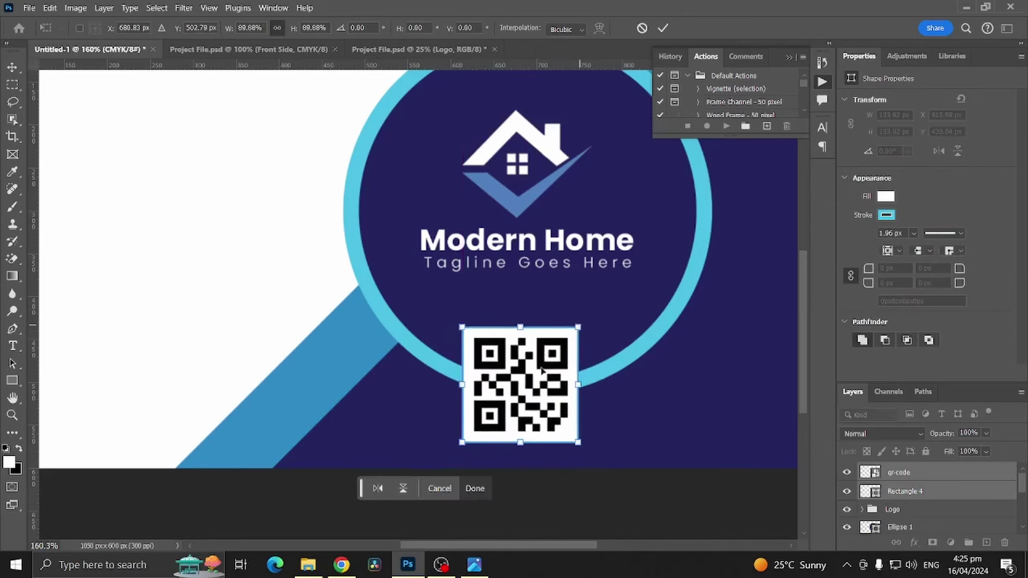
pyautogui.moveTo(553, 386); pyautogui.dragTo(551, 357)
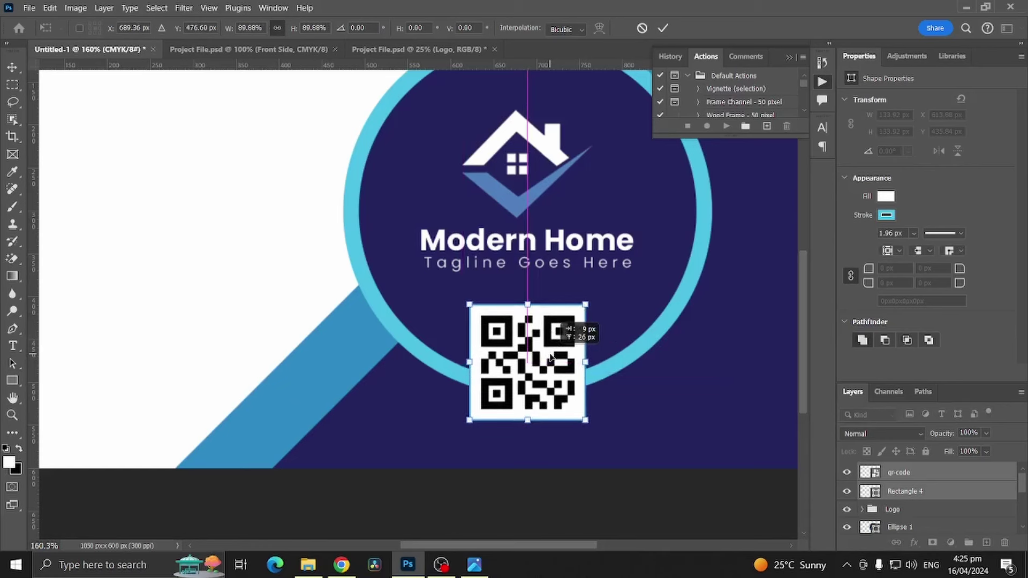
pyautogui.press('Return')
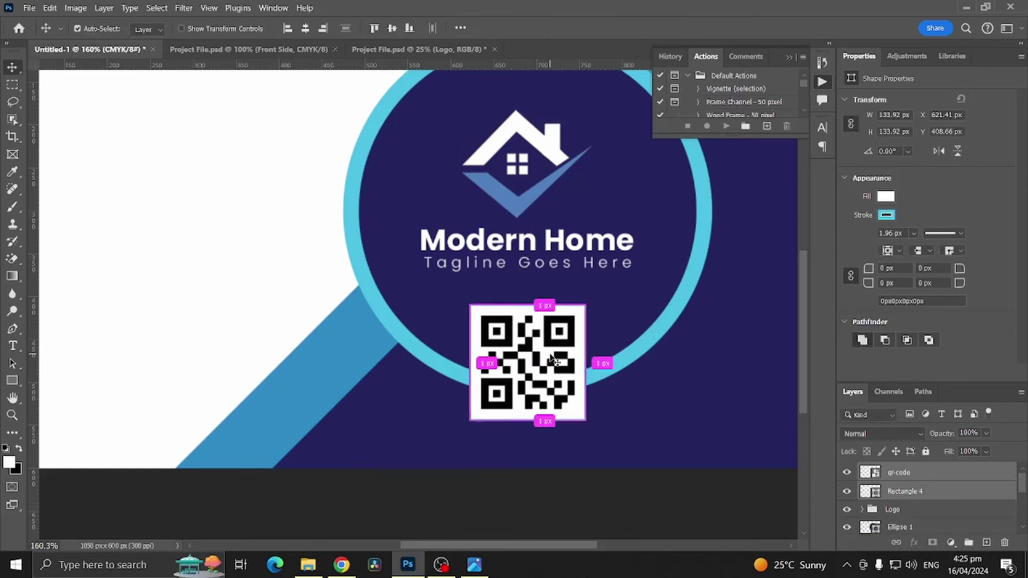
pyautogui.hotkey('ctrl', '0')
pyautogui.scroll(2, 433, 300)
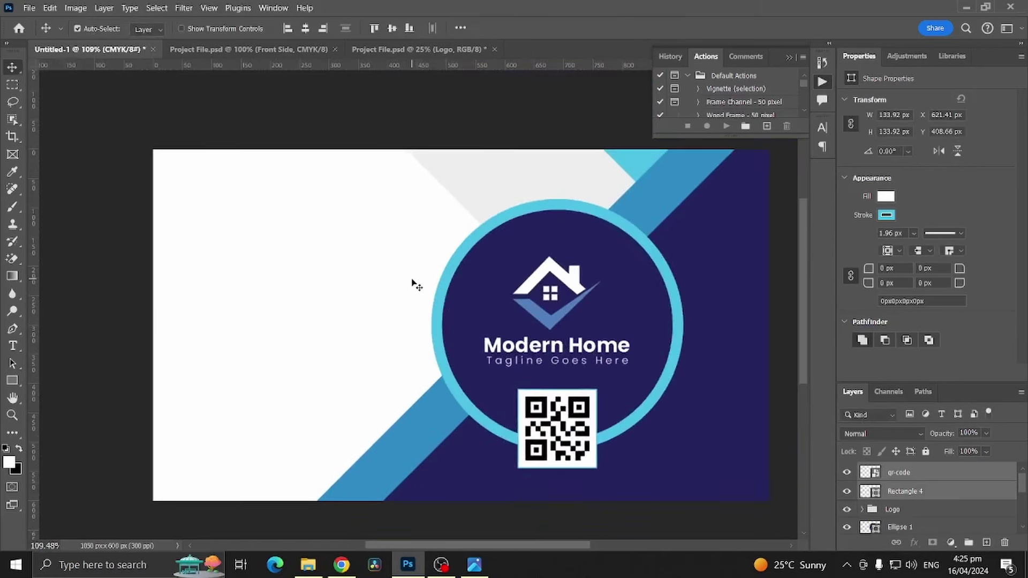
pyautogui.click(9, 349)
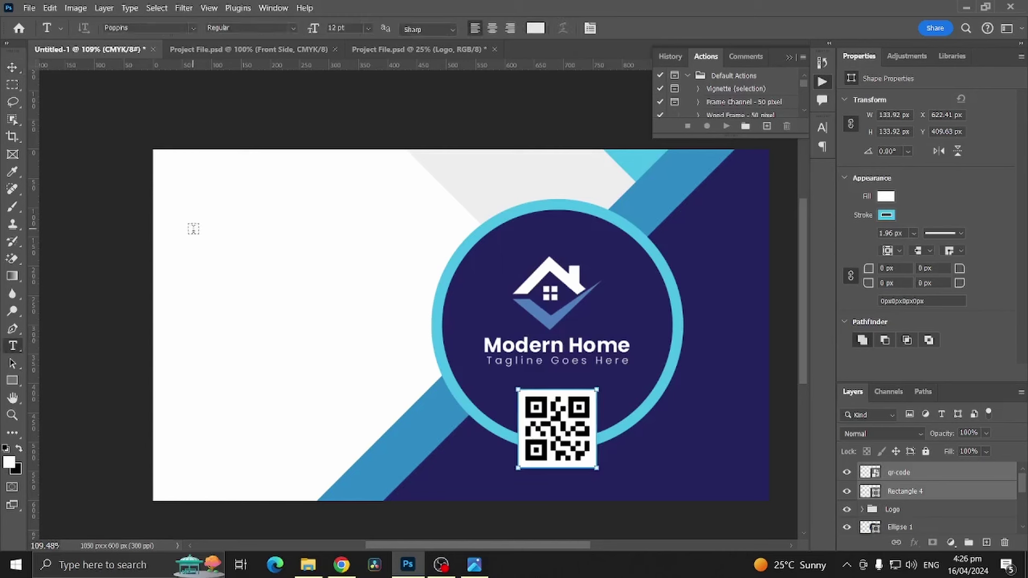
pyautogui.click(205, 242)
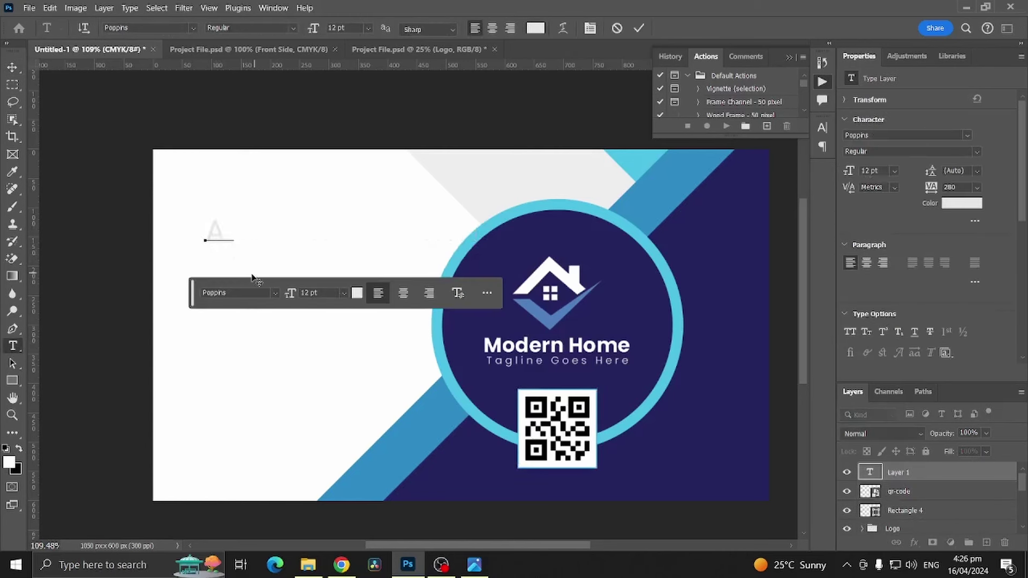
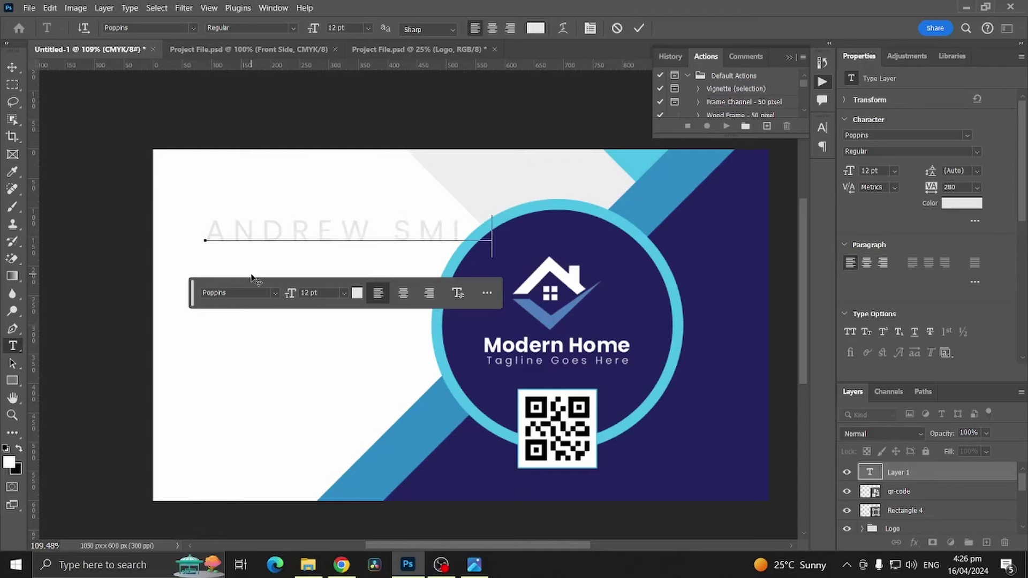
pyautogui.hotkey('ctrl', 'a')
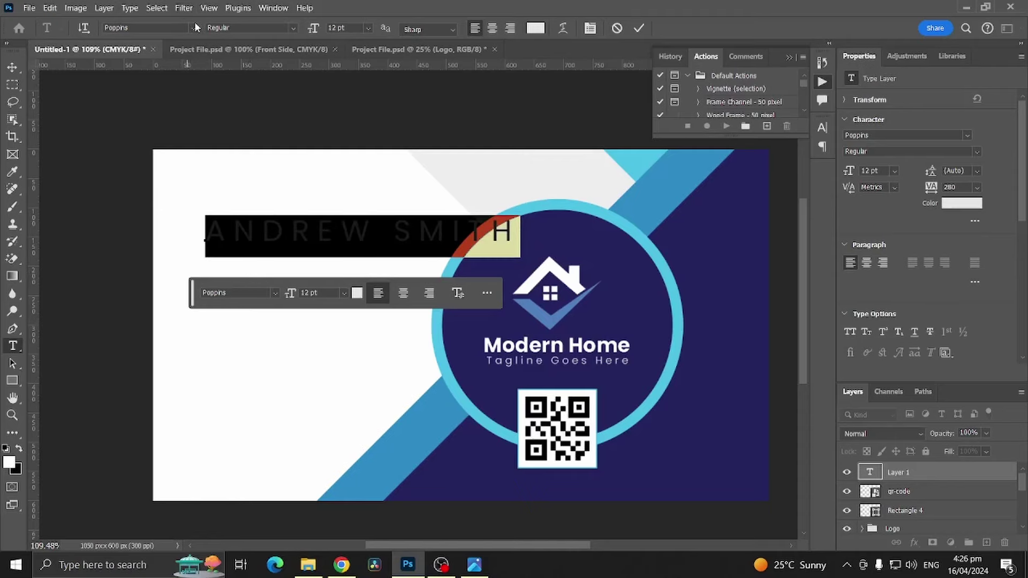
# Set the name's font to Montserrat Regular
pyautogui.click(193, 28)
pyautogui.scroll(10, 196, 27)
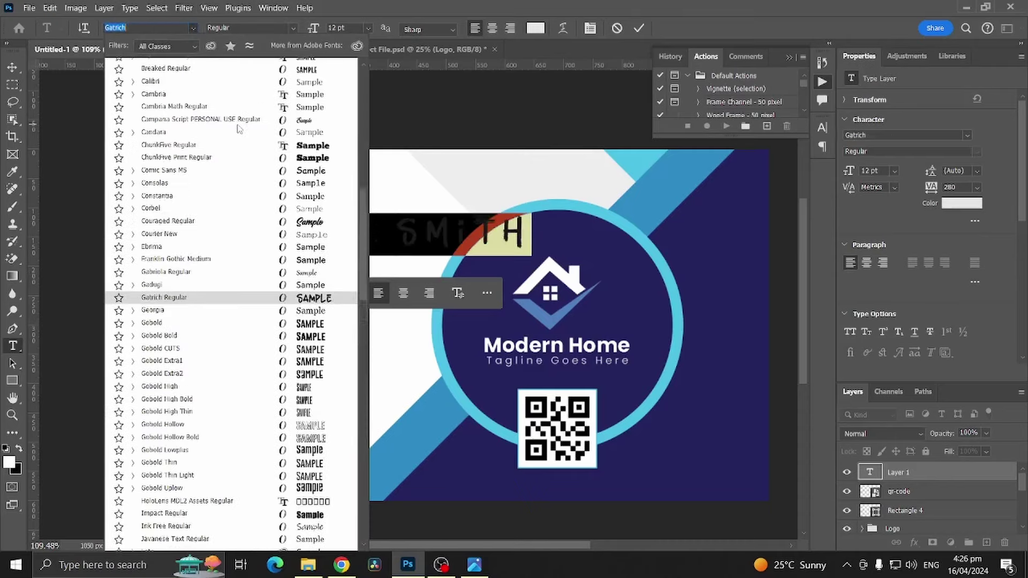
pyautogui.scroll(5, 238, 129)
pyautogui.scroll(5, 239, 129)
pyautogui.scroll(5, 238, 129)
pyautogui.scroll(5, 239, 129)
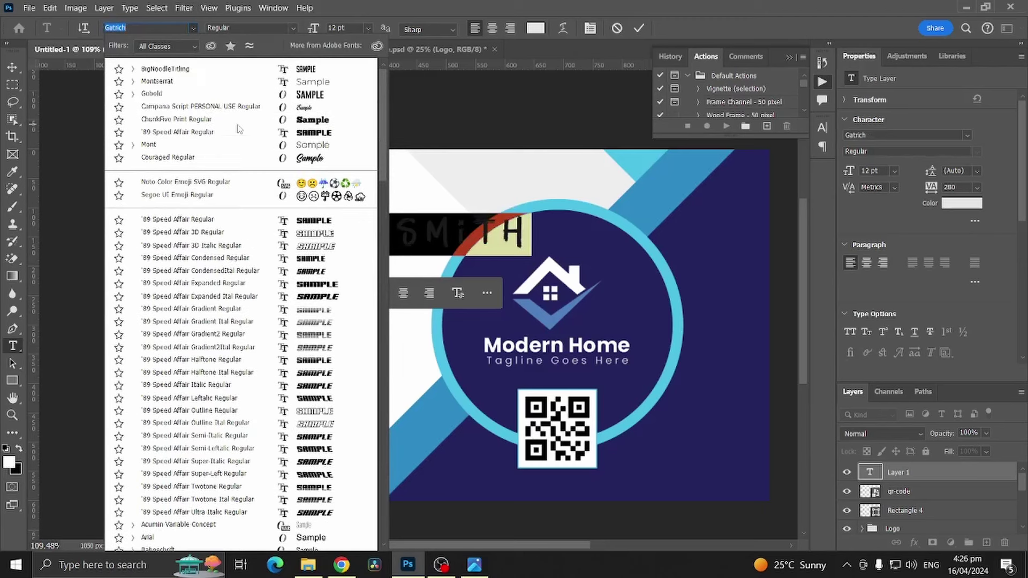
pyautogui.press('Down')
pyautogui.press('Up')
pyautogui.press('Up')
pyautogui.press('Up')
pyautogui.press('Down')
pyautogui.press('Down')
pyautogui.press('Down')
pyautogui.press('Down')
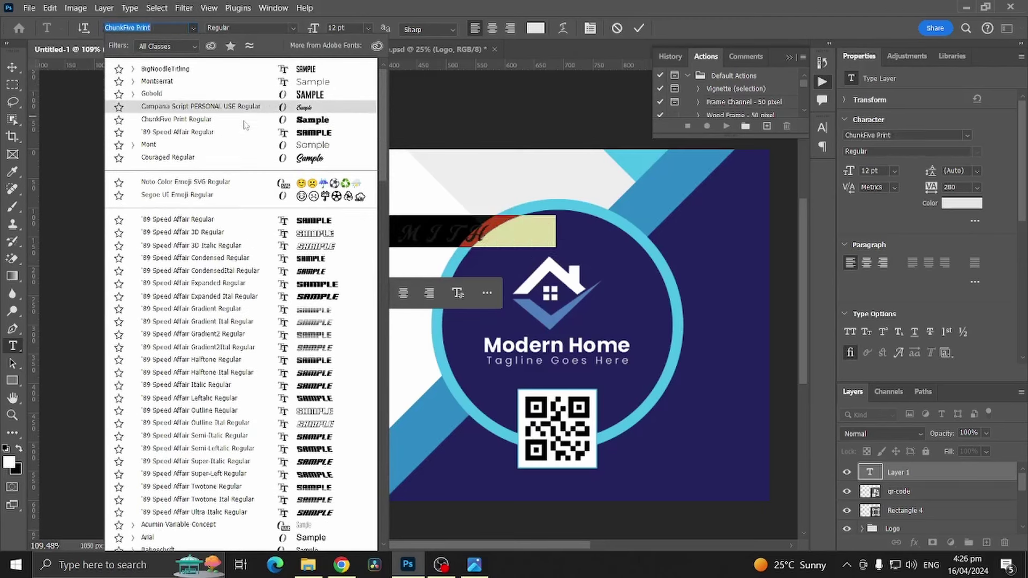
pyautogui.press('Down')
pyautogui.press('Down')
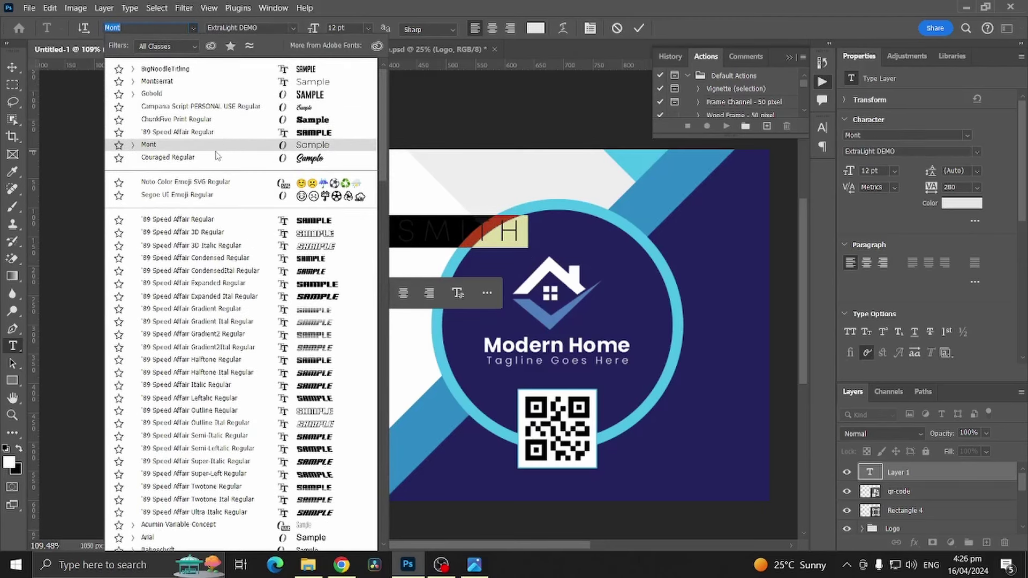
pyautogui.press('Up')
pyautogui.press('Up')
pyautogui.press('Up')
pyautogui.press('Return')
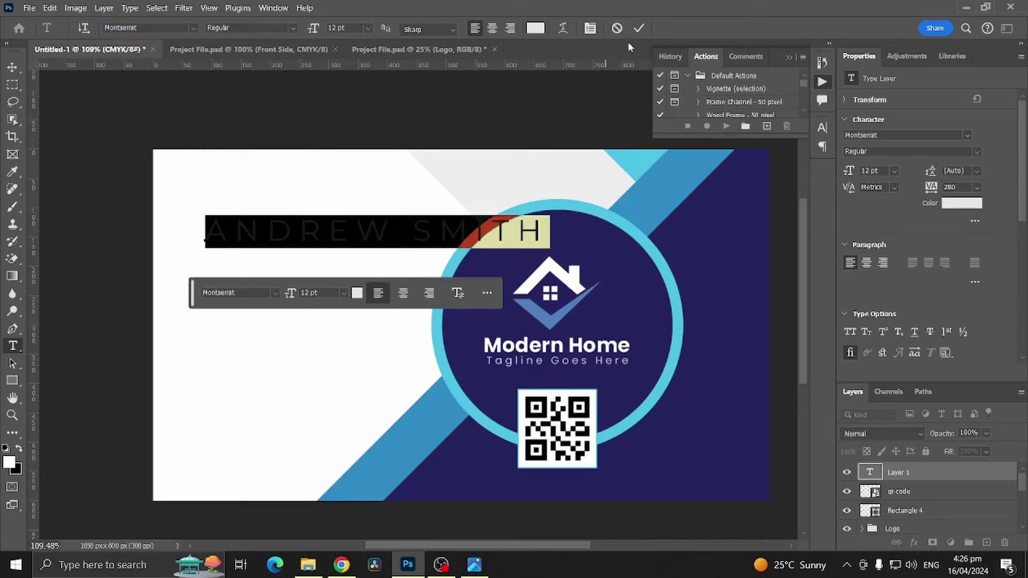
# Set the name's tracking to 0 in the Character panel and begin recolouring it navy
pyautogui.click(591, 29)
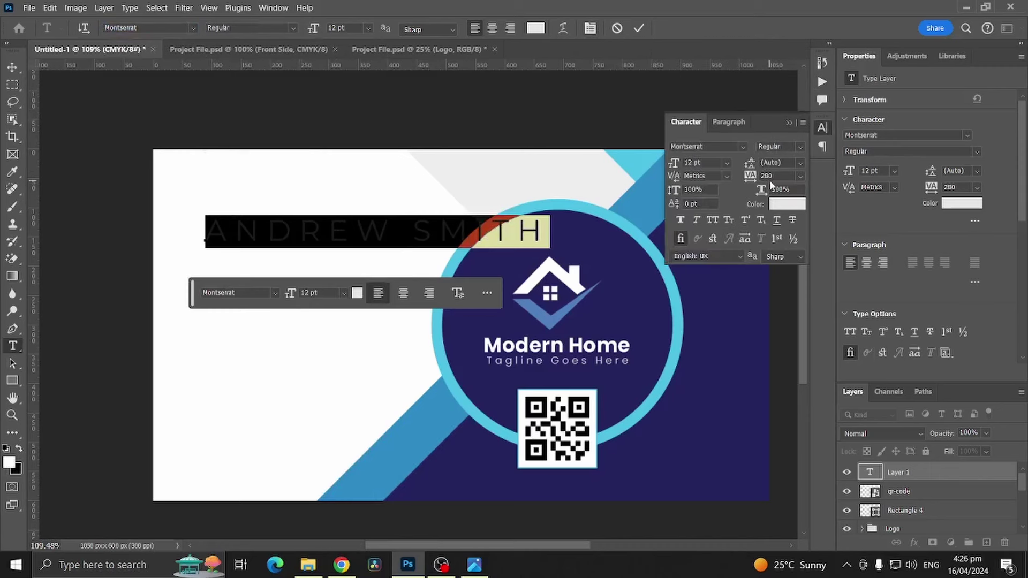
pyautogui.write('0')
pyautogui.press('Return')
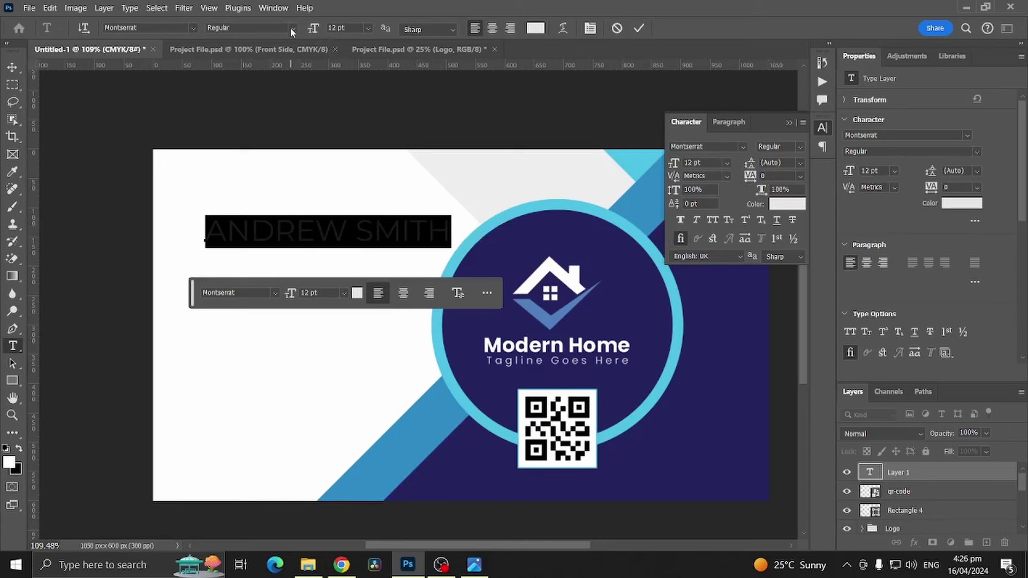
pyautogui.click(536, 29)
pyautogui.click(481, 289)
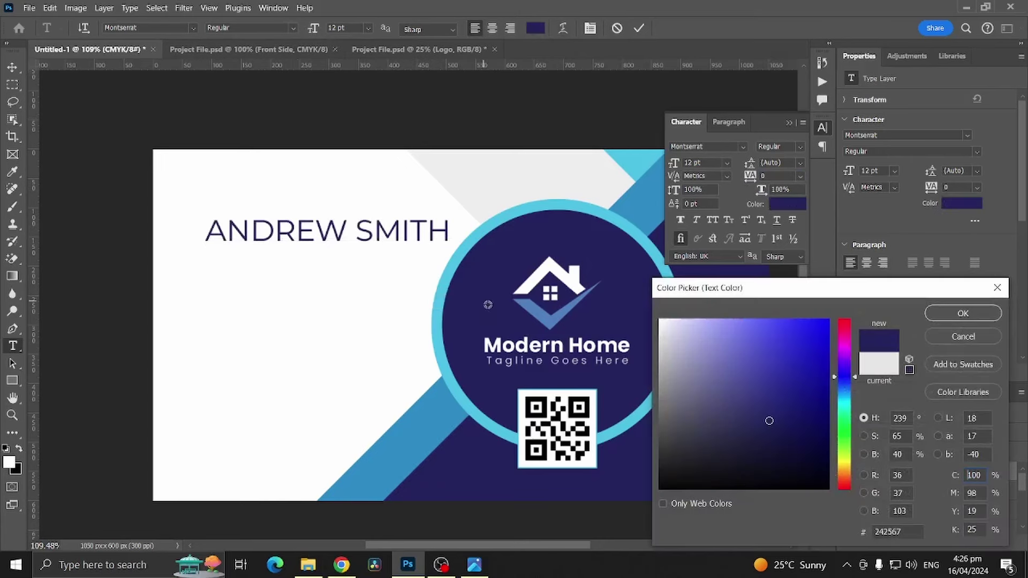
pyautogui.click(963, 313)
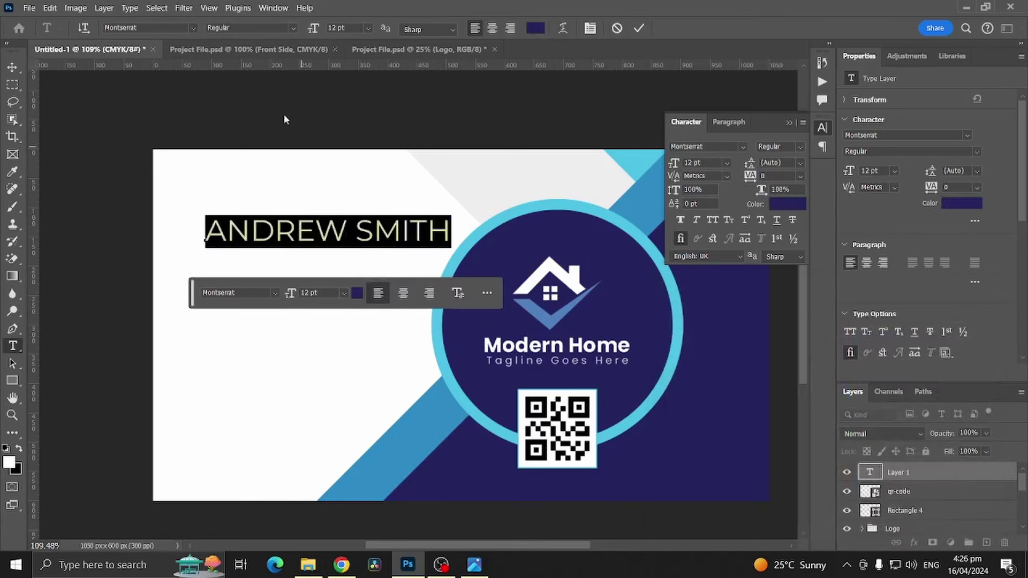
pyautogui.click(294, 27)
pyautogui.click(236, 169)
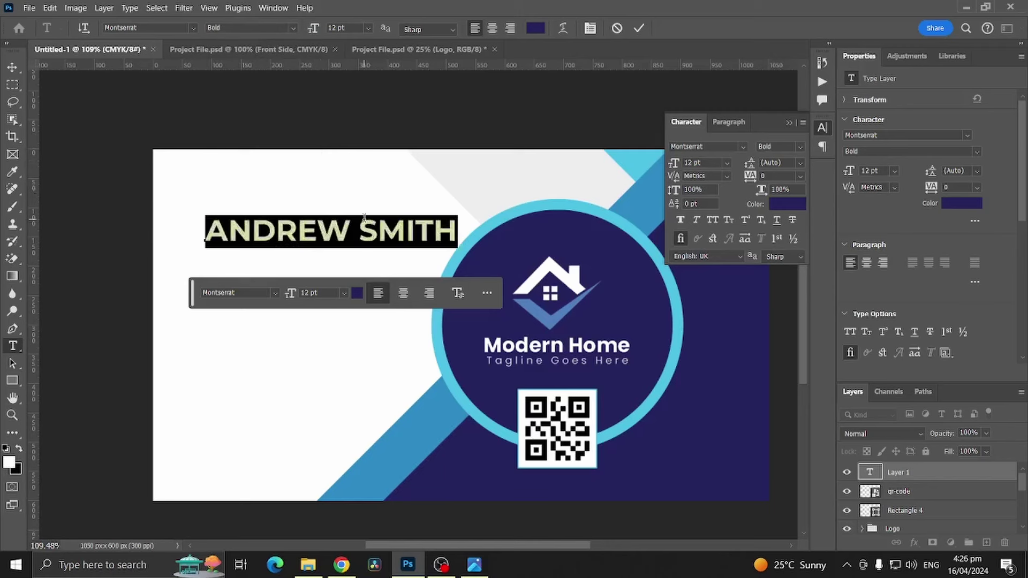
pyautogui.moveTo(364, 219); pyautogui.dragTo(482, 225)
pyautogui.click(532, 29)
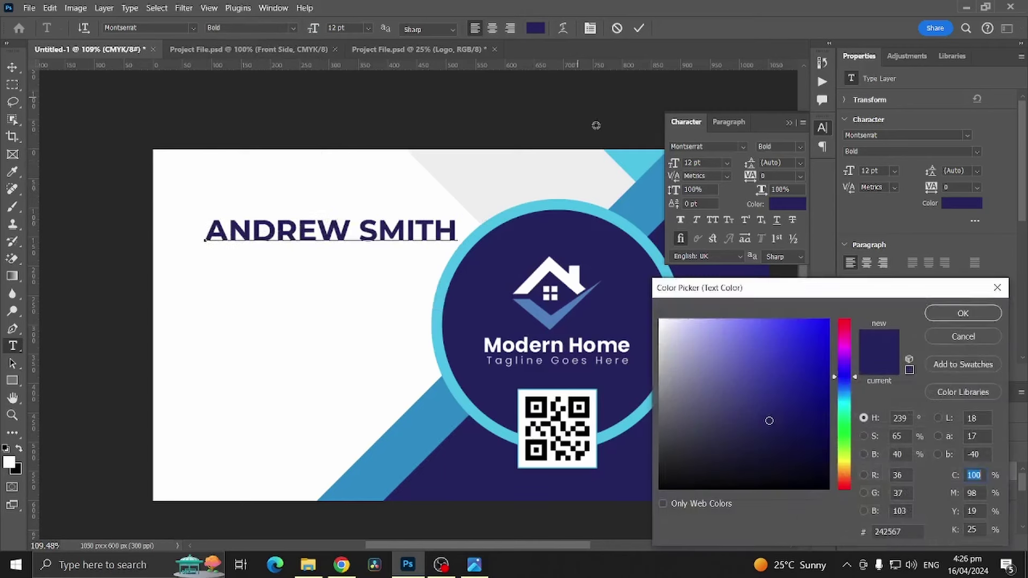
pyautogui.click(652, 184)
pyautogui.click(637, 155)
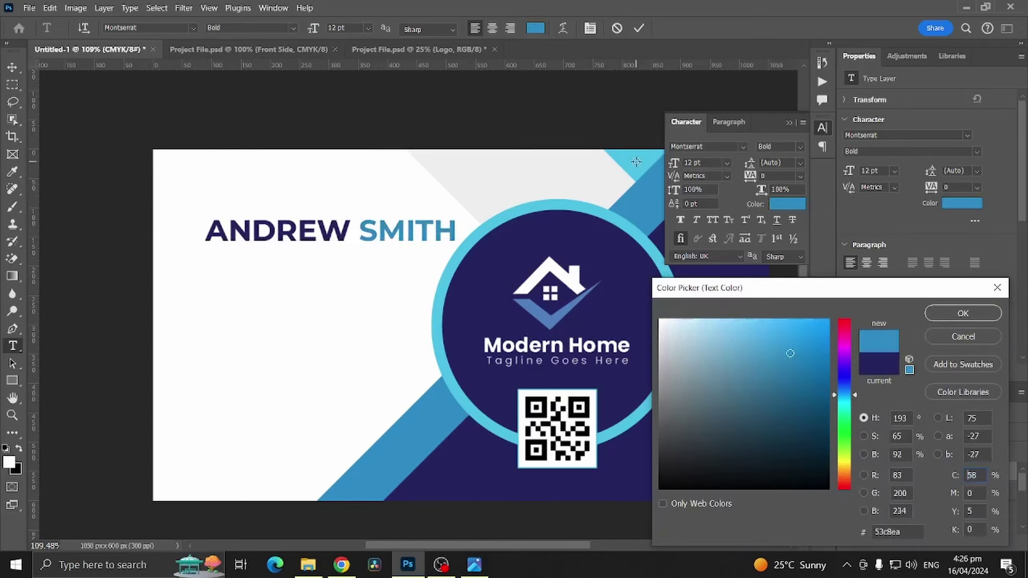
pyautogui.click(944, 315)
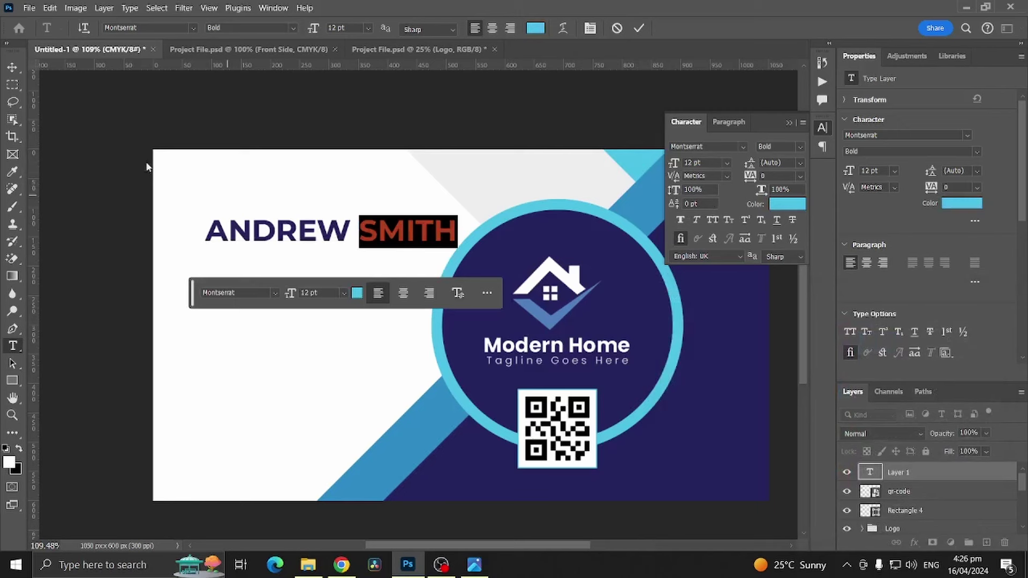
pyautogui.click(11, 67)
# Shrink the name slightly and shift it left
pyautogui.hotkey('ctrl', 't')
pyautogui.moveTo(456, 246)
pyautogui.mouseDown()
pyautogui.moveTo(395, 243)
pyautogui.moveTo(358, 203)
pyautogui.moveTo(367, 206)
pyautogui.moveTo(337, 200)
pyautogui.mouseUp()
pyautogui.press('Return')
# Add a navy text line reading 'CREATIVE DESIGNER' below the name
pyautogui.press('t')
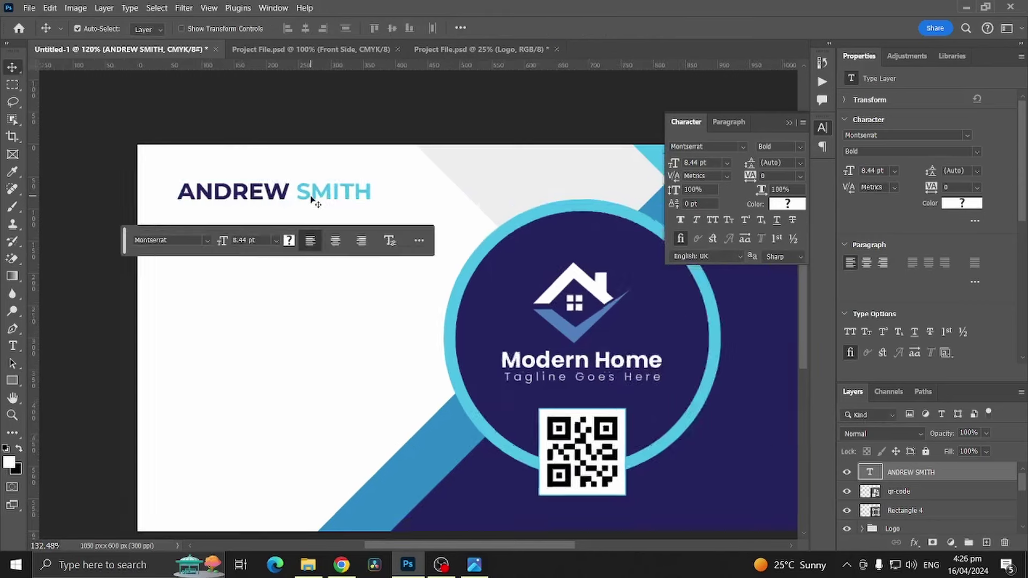
pyautogui.scroll(3, 298, 222)
pyautogui.click(234, 377)
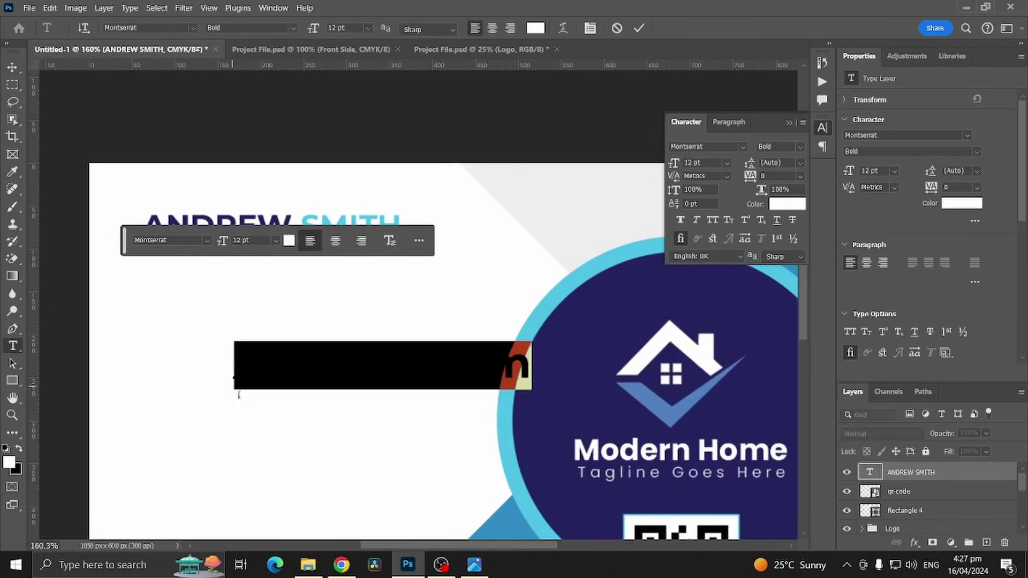
pyautogui.press('BackSpace')
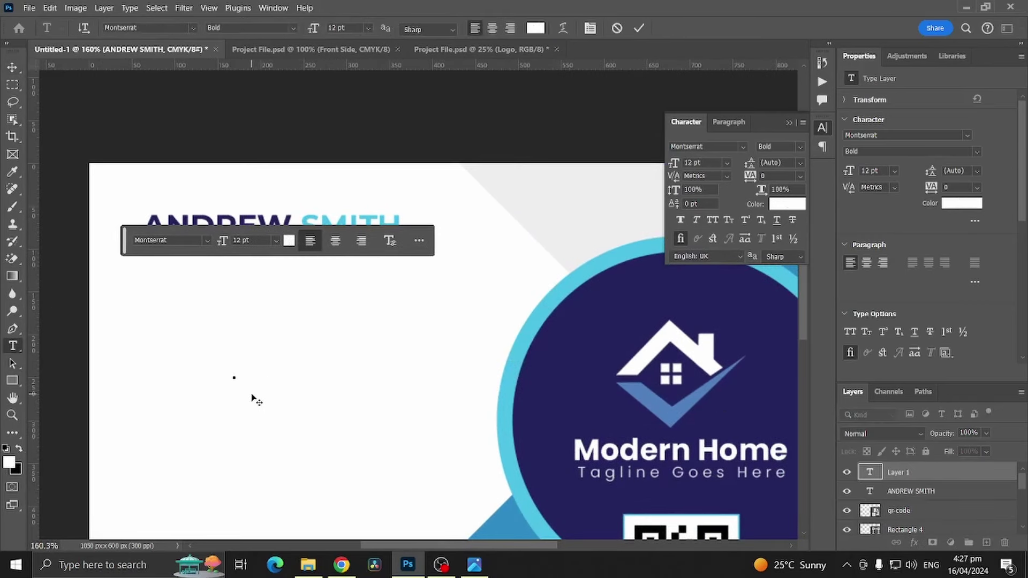
pyautogui.click(536, 28)
pyautogui.click(562, 344)
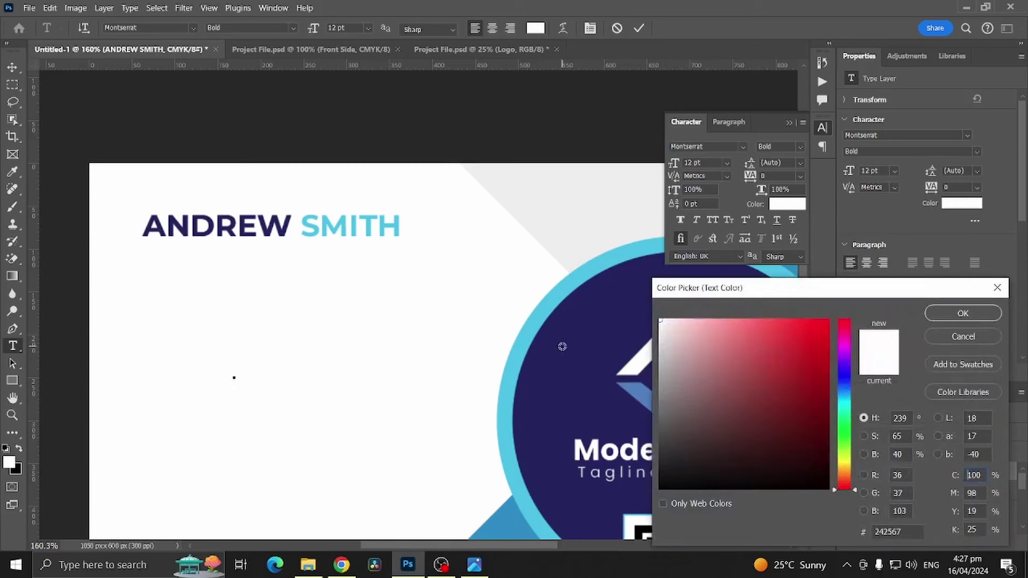
pyautogui.click(952, 314)
pyautogui.write('C')
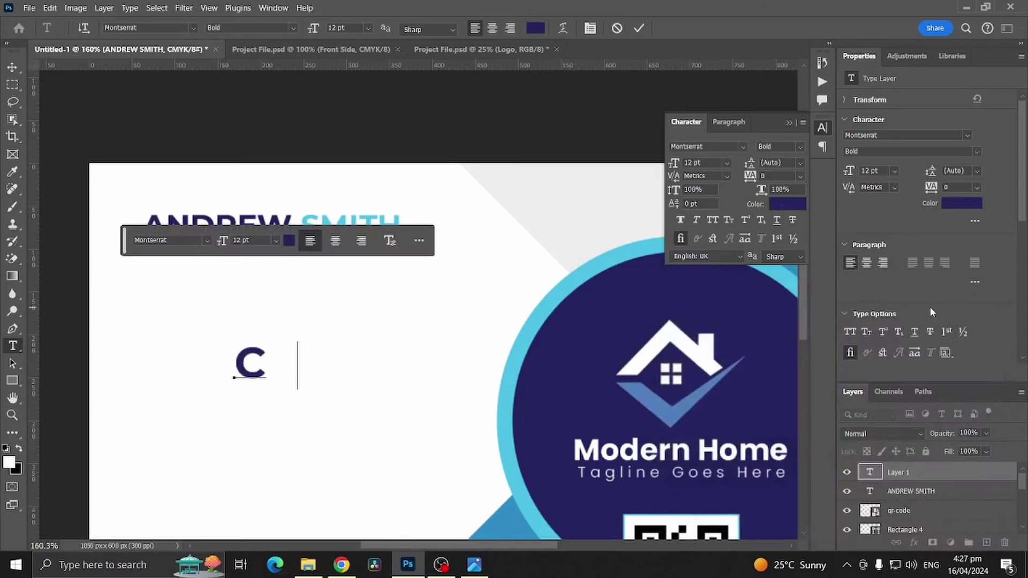
pyautogui.write('REATIV')
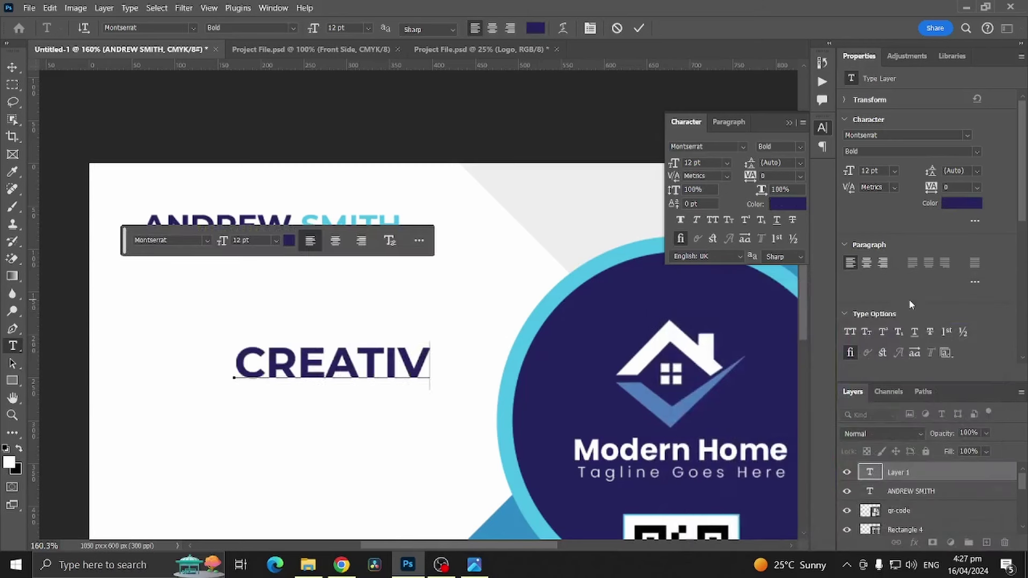
pyautogui.write('E DE')
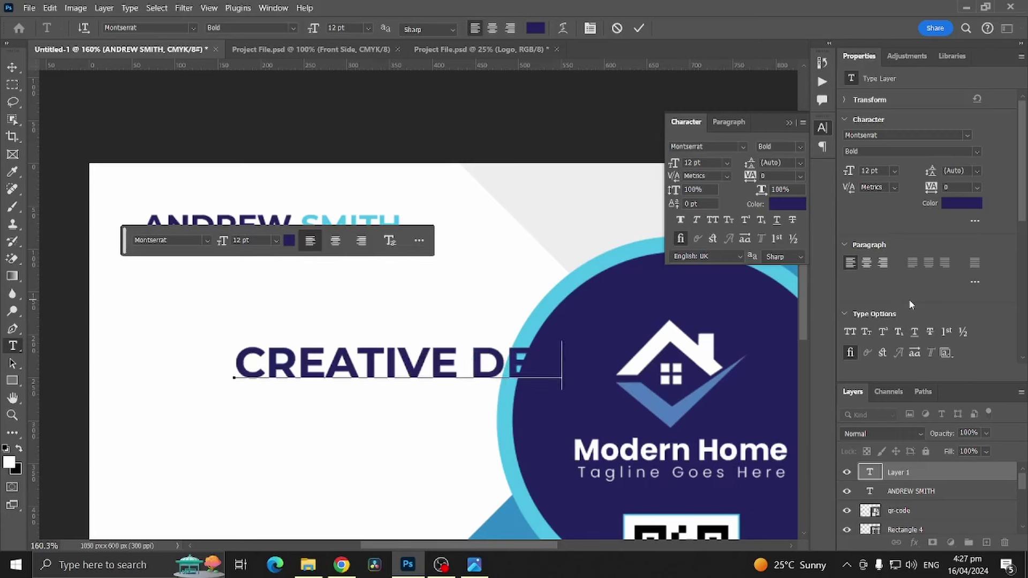
pyautogui.write('SIGNER')
# Set the new line to Montserrat Regular in light grey #bababa
pyautogui.hotkey('ctrl', 'a')
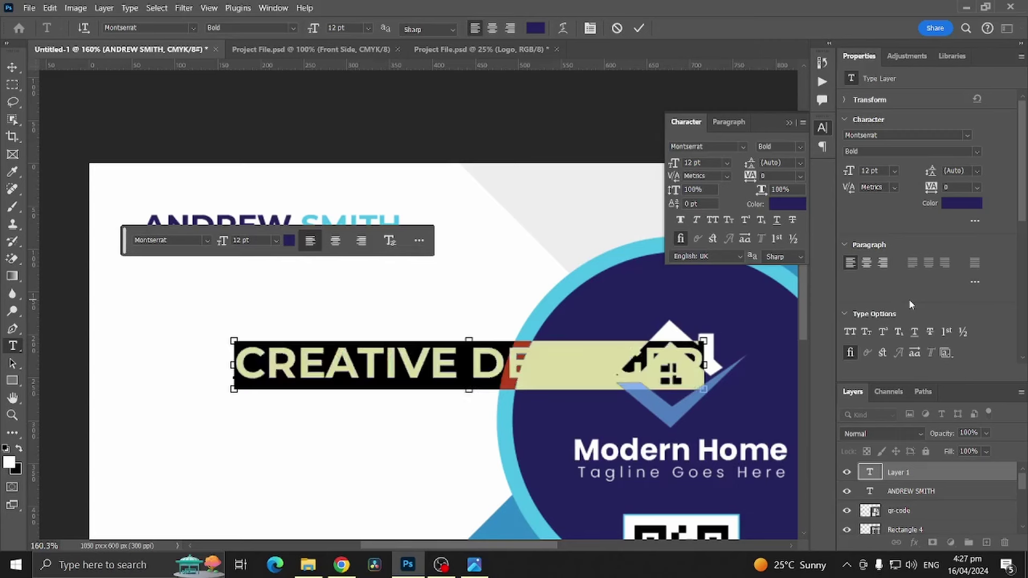
pyautogui.click(191, 28)
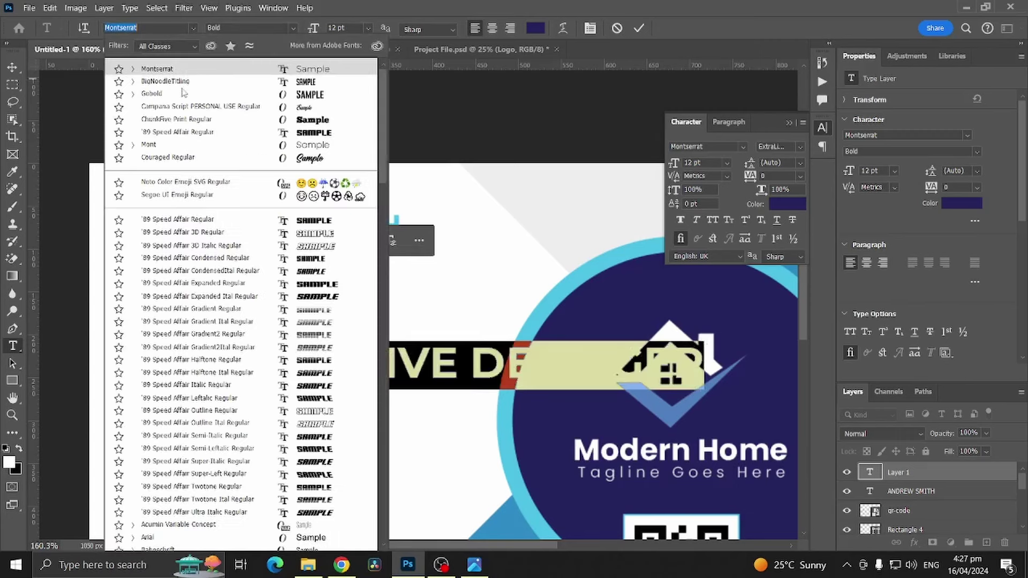
pyautogui.click(166, 71)
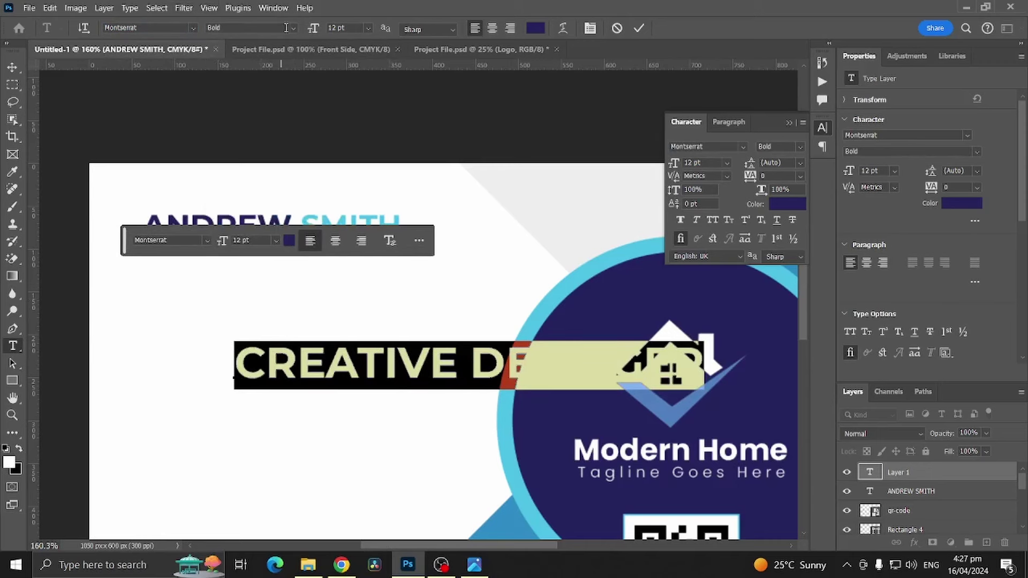
pyautogui.click(249, 28)
pyautogui.click(250, 107)
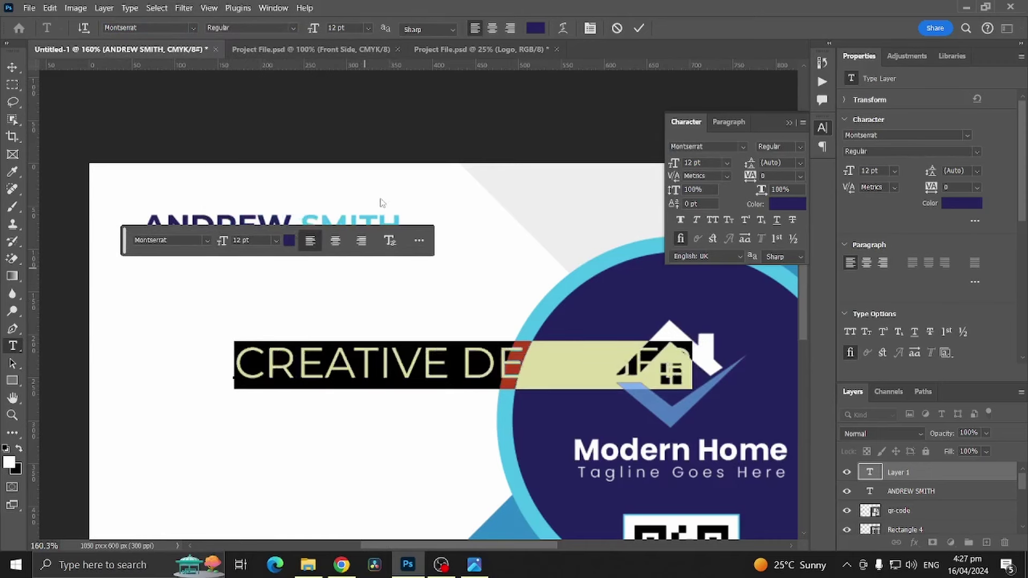
pyautogui.click(535, 28)
pyautogui.moveTo(675, 369); pyautogui.dragTo(628, 365)
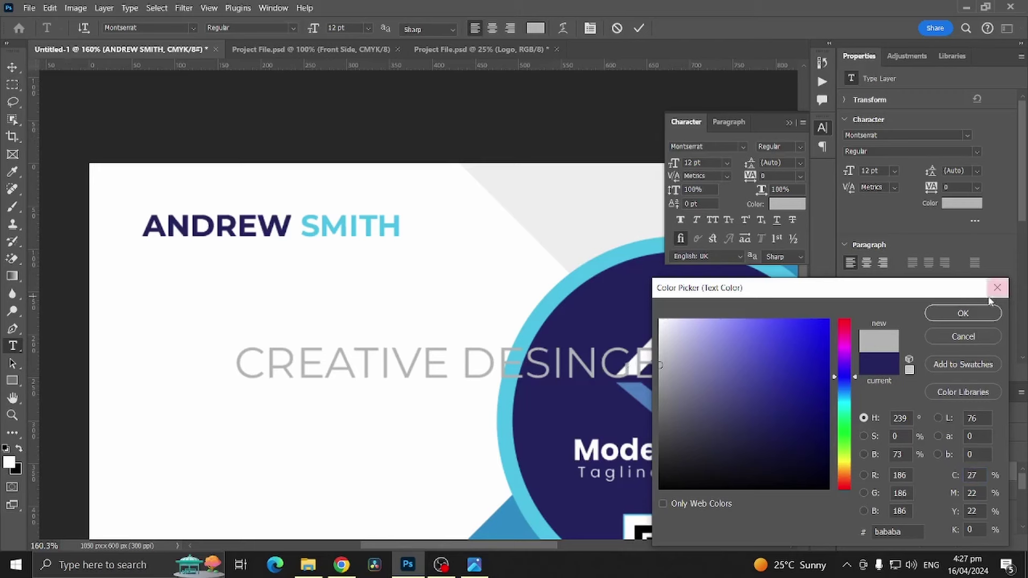
pyautogui.click(963, 314)
pyautogui.click(11, 67)
# Shrink the CREATIVE DESIGNER line under the name and left-align both lines
pyautogui.hotkey('ctrl', 't')
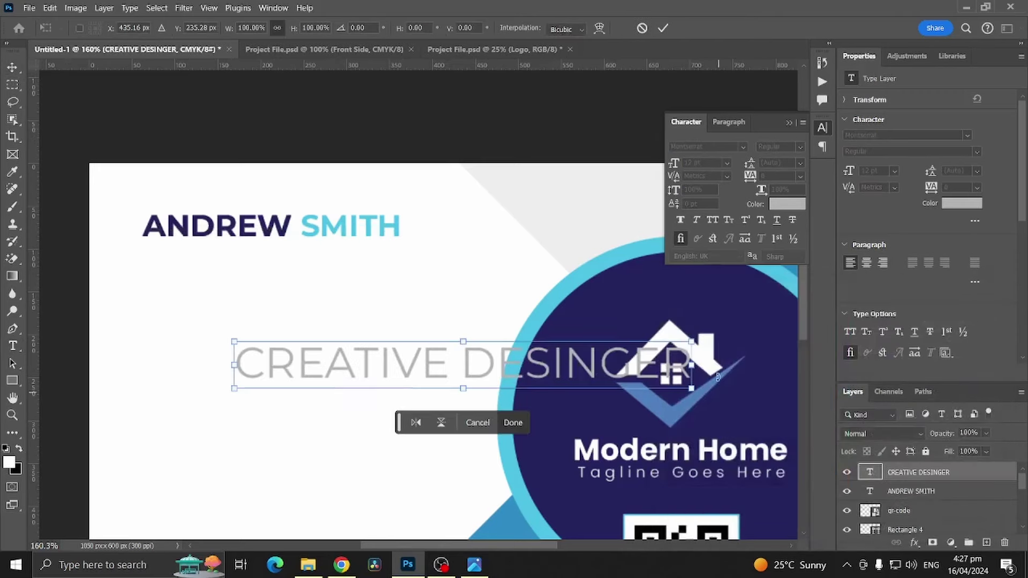
pyautogui.moveTo(697, 365)
pyautogui.mouseDown()
pyautogui.moveTo(380, 364)
pyautogui.moveTo(284, 289)
pyautogui.moveTo(269, 255)
pyautogui.mouseUp()
pyautogui.press('Return')
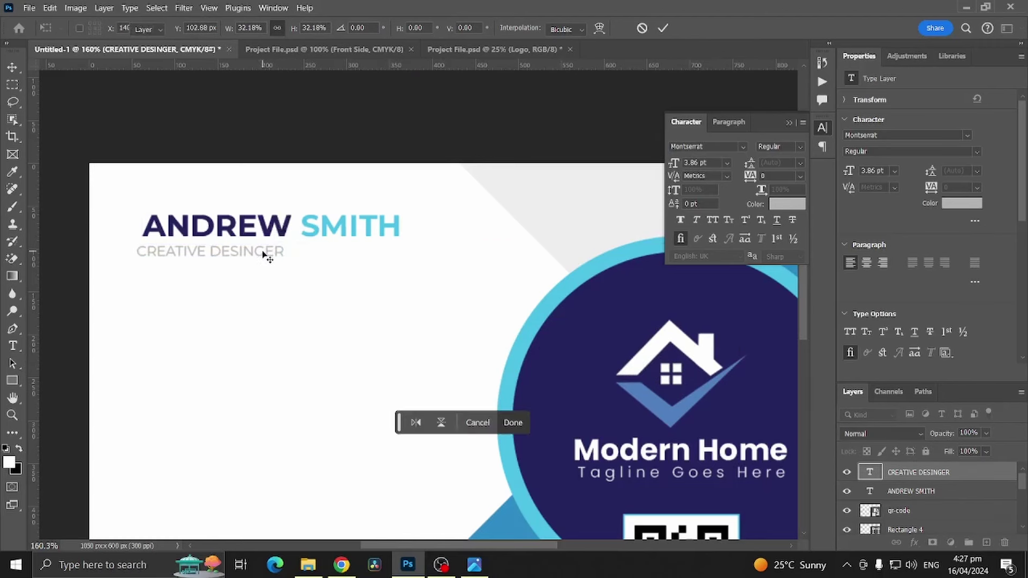
pyautogui.scroll(3, 304, 276)
pyautogui.keyDown('shift'); pyautogui.click(911, 491); pyautogui.keyUp('shift')
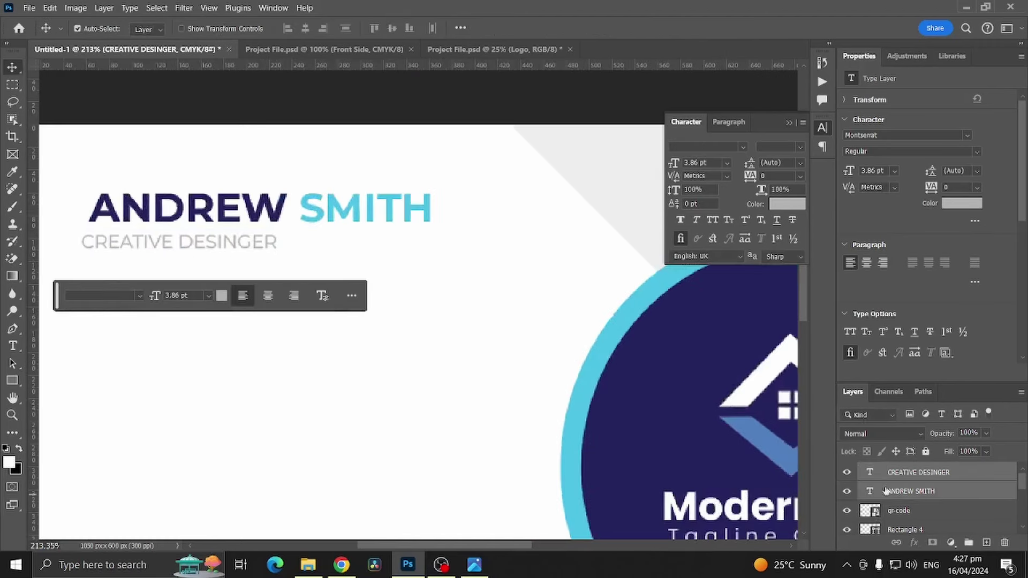
pyautogui.click(287, 28)
# Resize and reposition the name and title lines together as one block
pyautogui.hotkey('ctrl', 't')
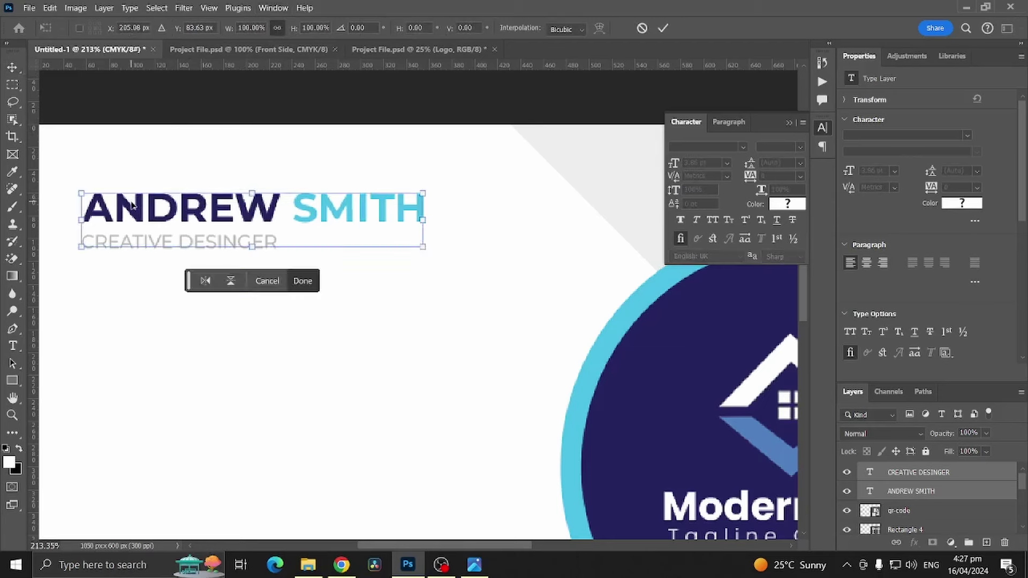
pyautogui.moveTo(141, 207); pyautogui.dragTo(151, 206)
pyautogui.scroll(-2, 148, 206)
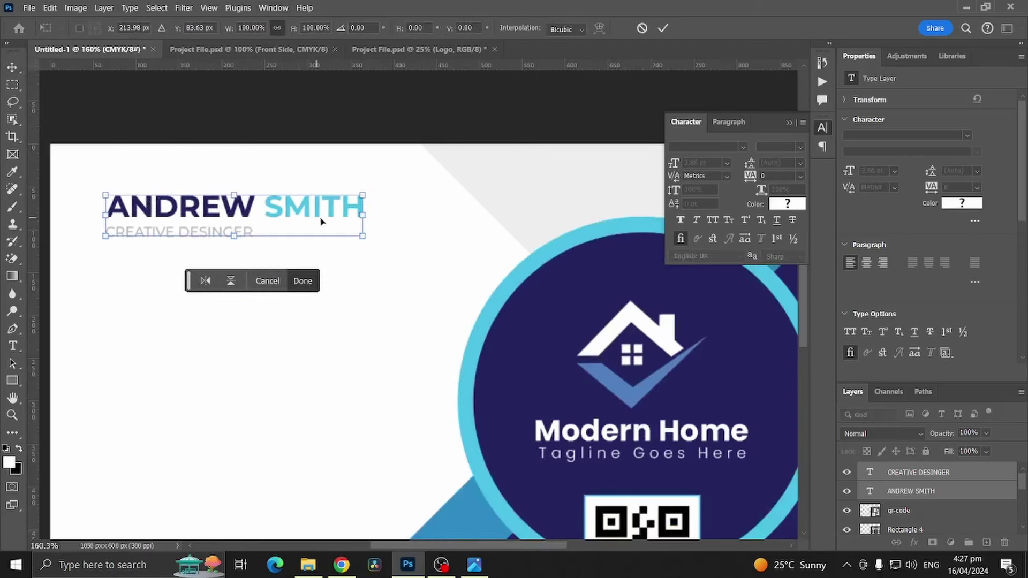
pyautogui.moveTo(367, 217); pyautogui.dragTo(379, 217)
pyautogui.press('Return')
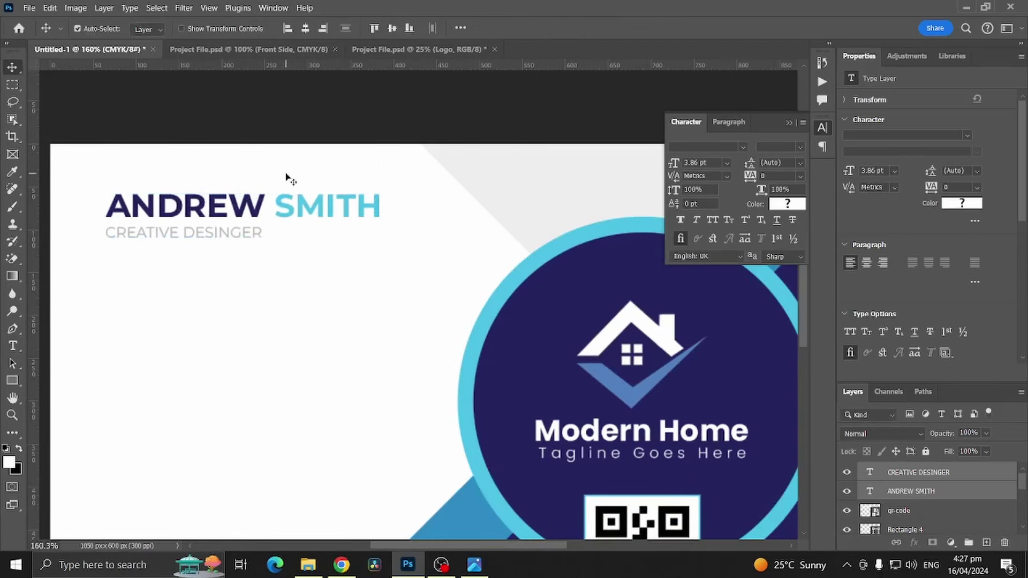
pyautogui.scroll(-2, 288, 171)
pyautogui.moveTo(288, 164); pyautogui.dragTo(299, 131)
pyautogui.hotkey('ctrl', 't')
pyautogui.moveTo(367, 156)
pyautogui.mouseDown()
pyautogui.moveTo(263, 168)
pyautogui.moveTo(404, 183)
pyautogui.mouseUp()
pyautogui.moveTo(242, 161); pyautogui.dragTo(281, 181)
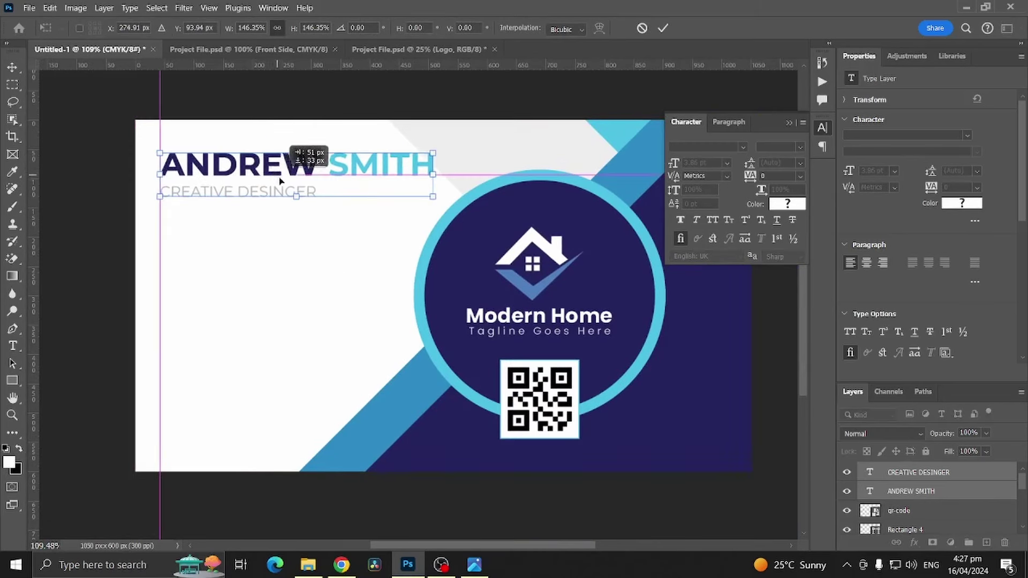
pyautogui.moveTo(442, 182); pyautogui.dragTo(394, 183)
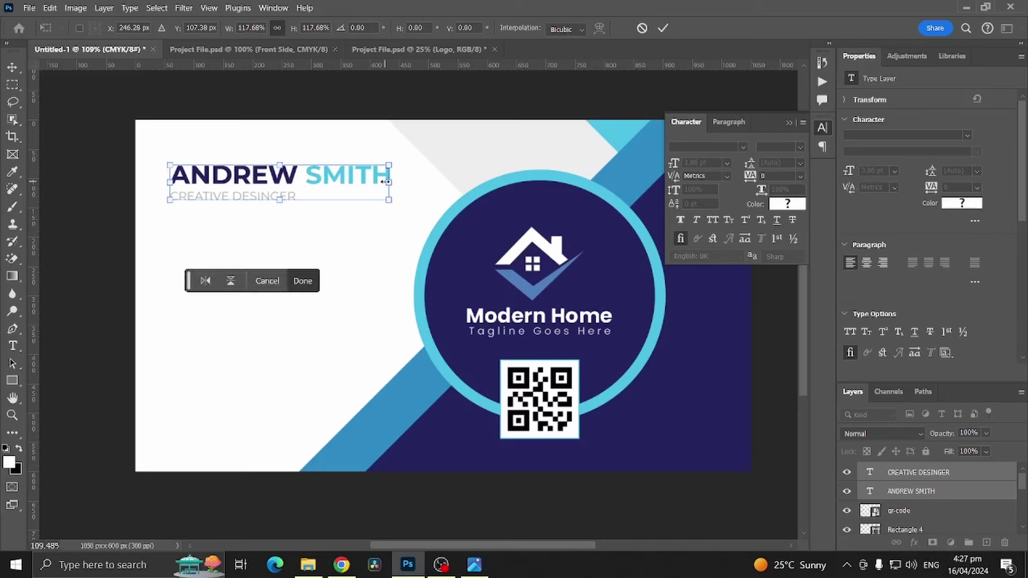
pyautogui.press('Return')
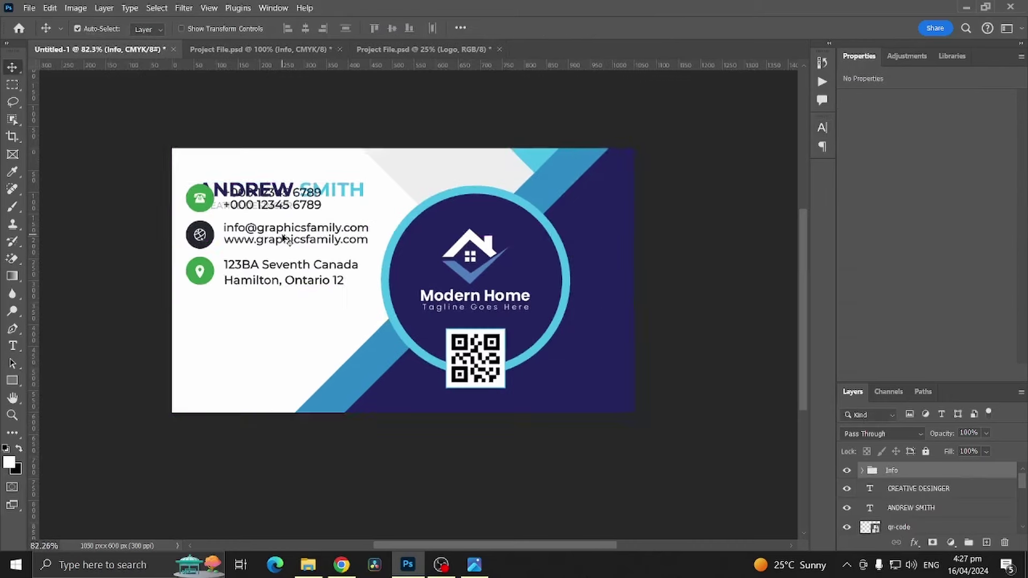
# Move the contact details group lower and scale it to about 78%
pyautogui.click(605, 242)
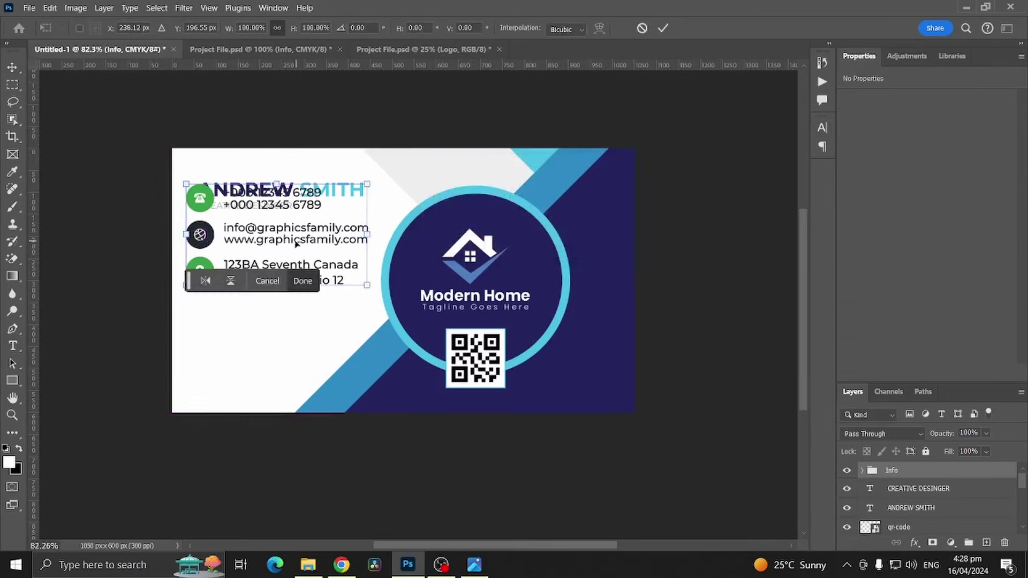
pyautogui.moveTo(294, 243); pyautogui.dragTo(310, 311)
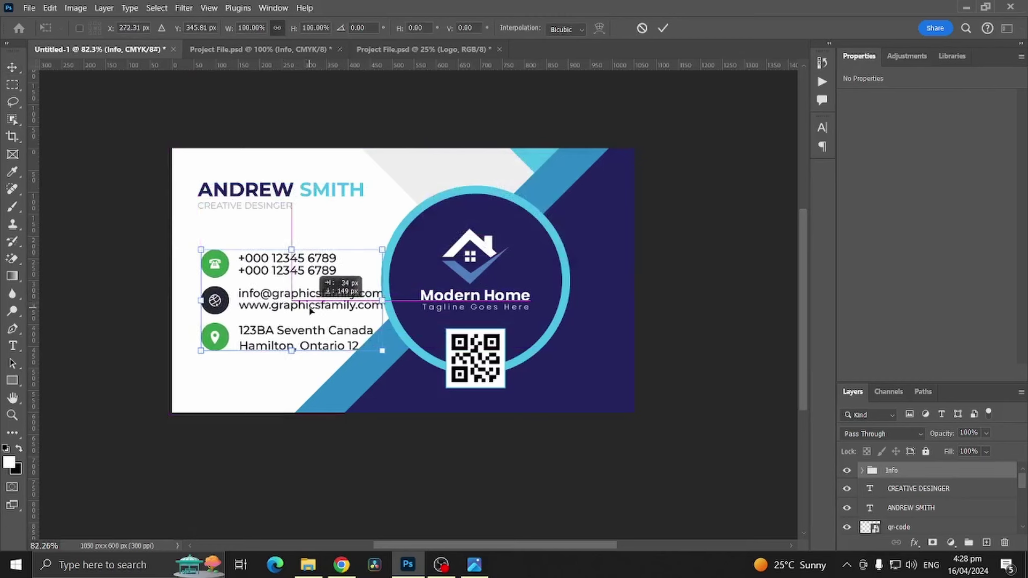
pyautogui.moveTo(381, 300); pyautogui.dragTo(289, 294)
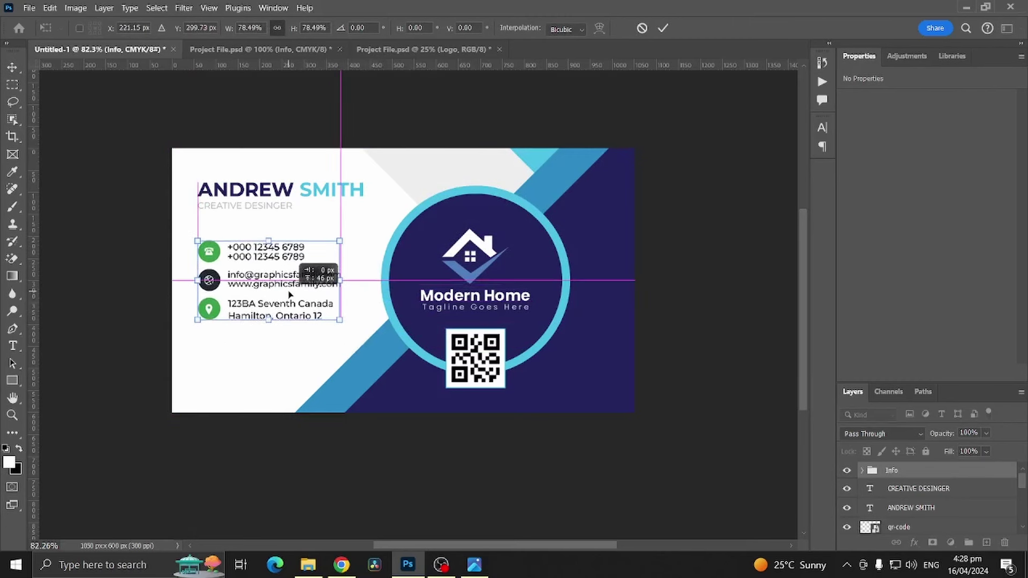
pyautogui.press('Return')
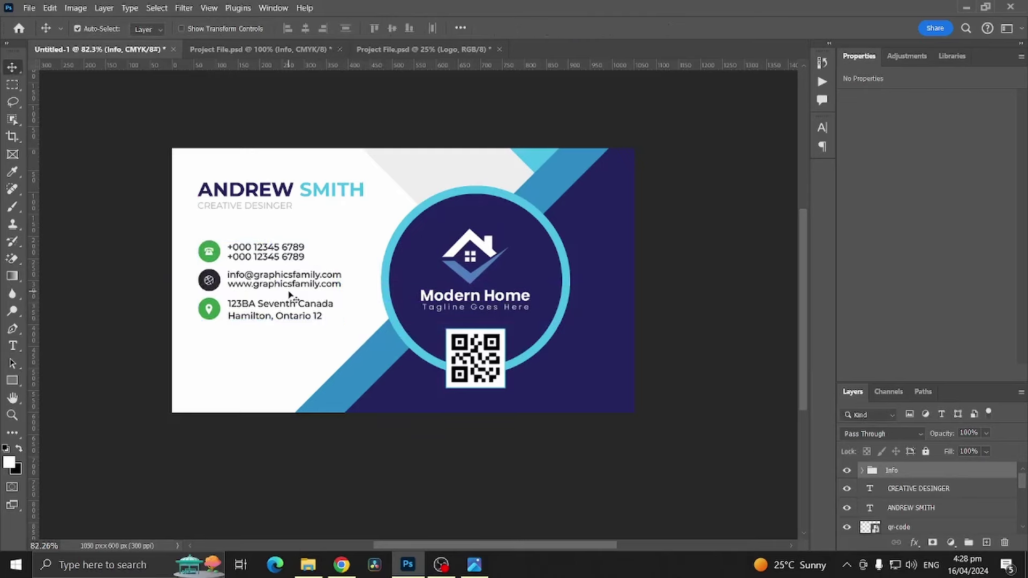
pyautogui.scroll(2, 289, 295)
pyautogui.scroll(3, 290, 294)
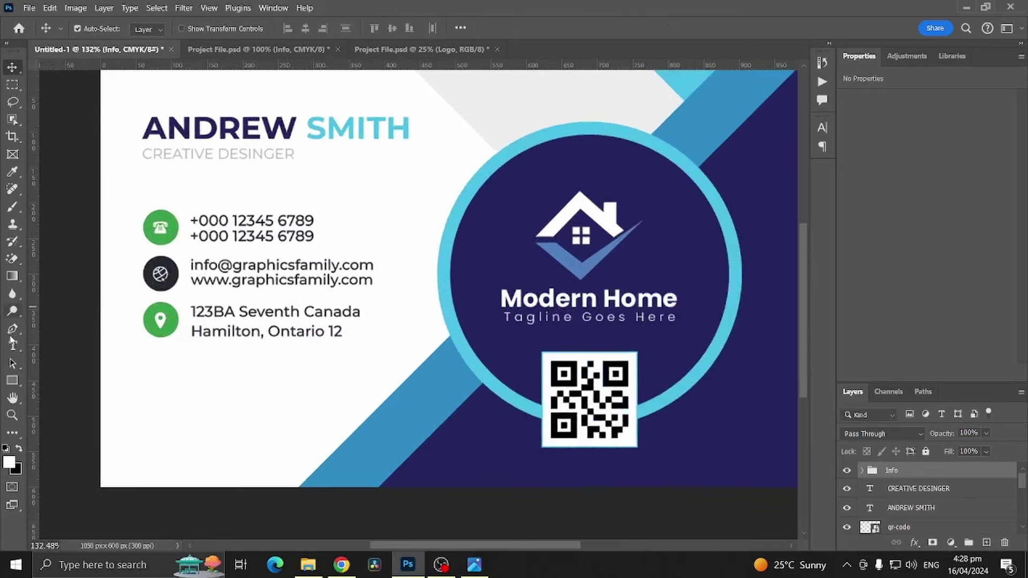
# Fill the location-pin and phone icon circles with the stripe's light blue
pyautogui.click(175, 328)
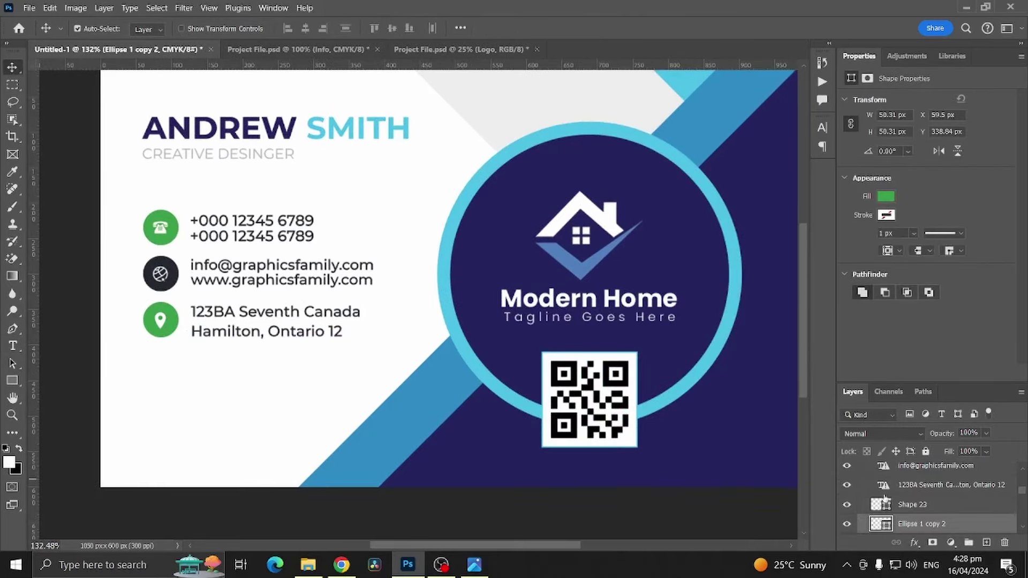
pyautogui.doubleClick(877, 525)
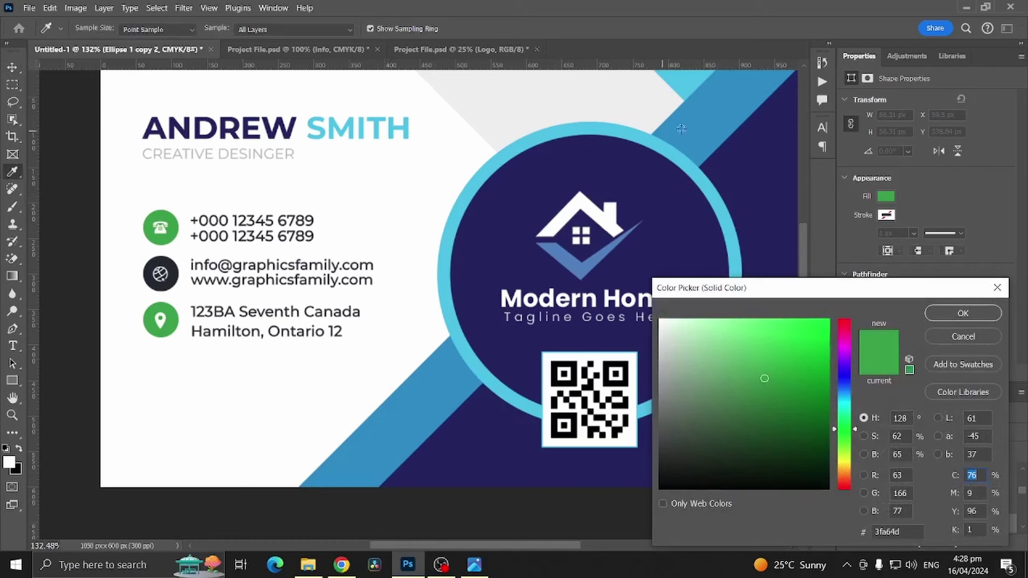
pyautogui.click(686, 84)
pyautogui.click(971, 312)
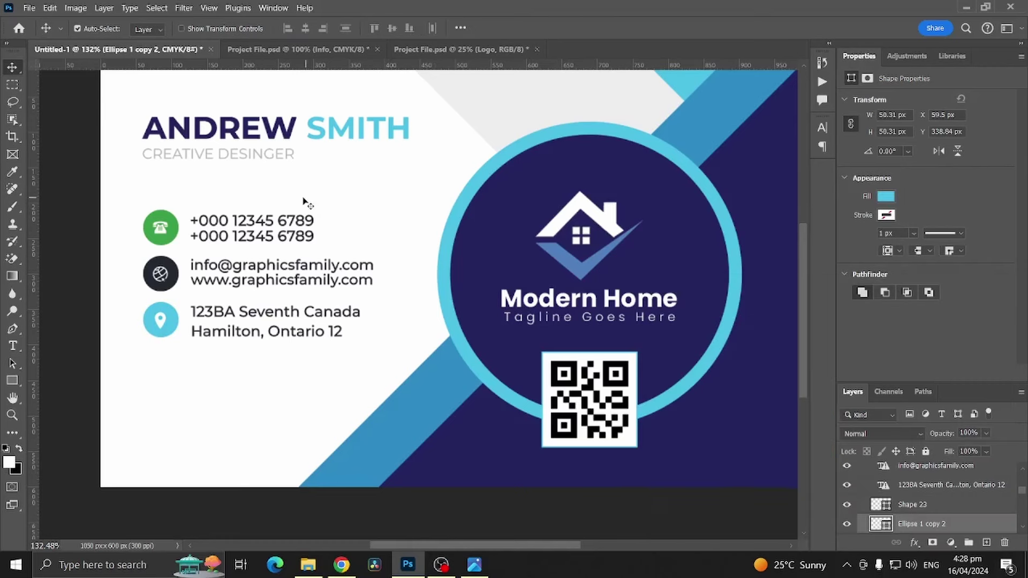
pyautogui.click(175, 230)
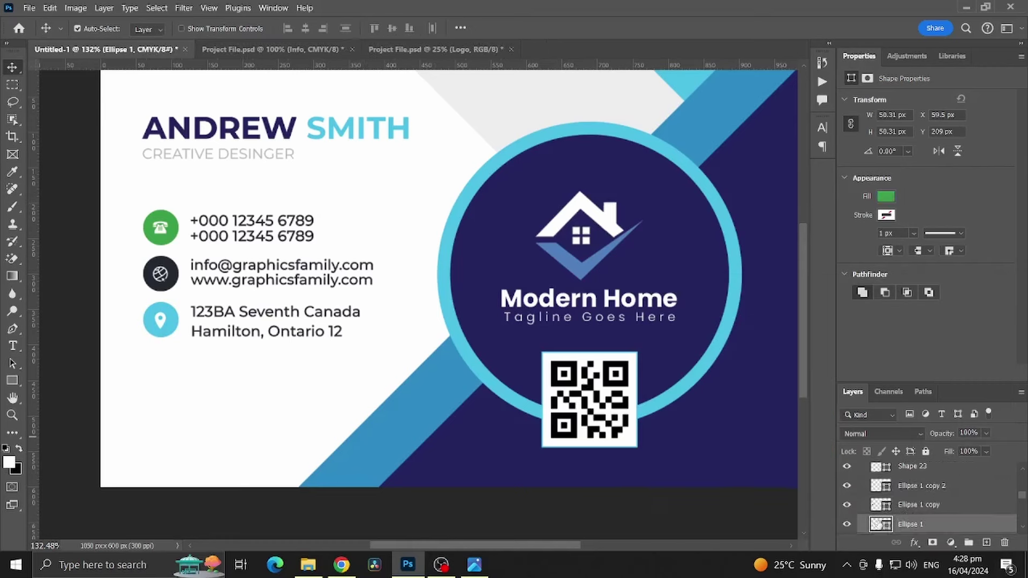
pyautogui.doubleClick(881, 524)
pyautogui.click(692, 75)
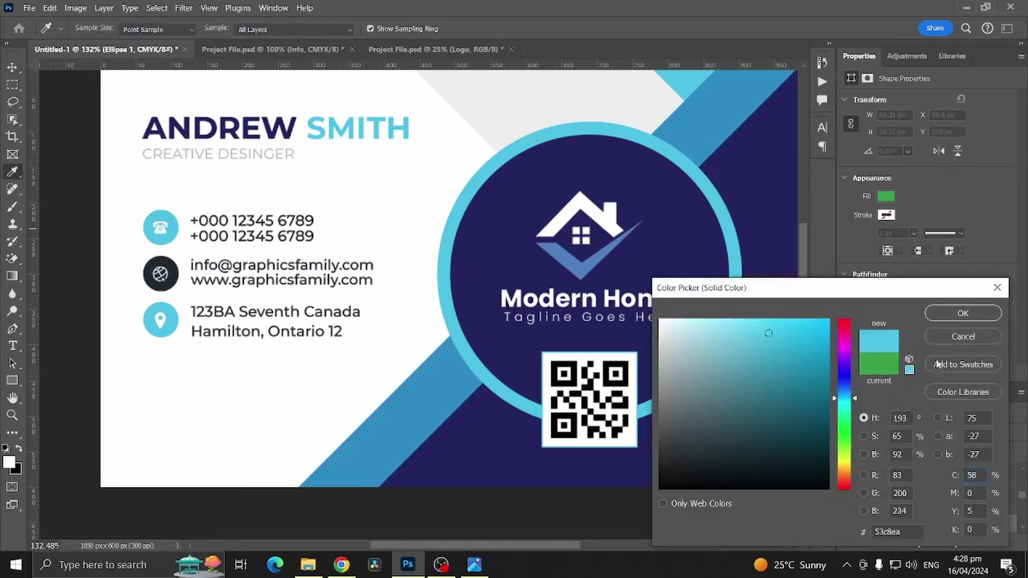
pyautogui.click(962, 313)
# Fill the web icon circle with the logo's navy and select the Info group
pyautogui.click(178, 274)
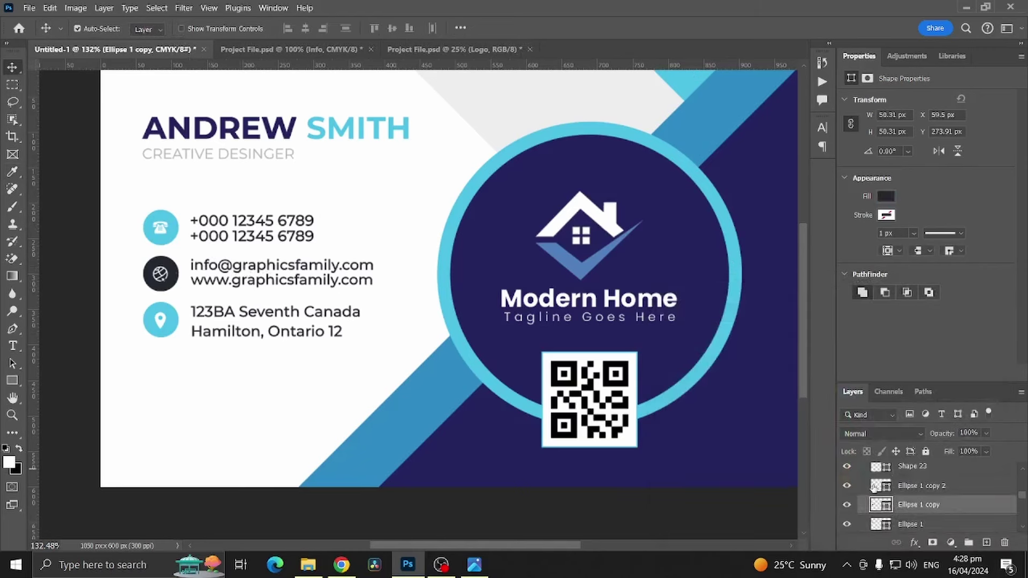
pyautogui.doubleClick(877, 504)
pyautogui.click(542, 256)
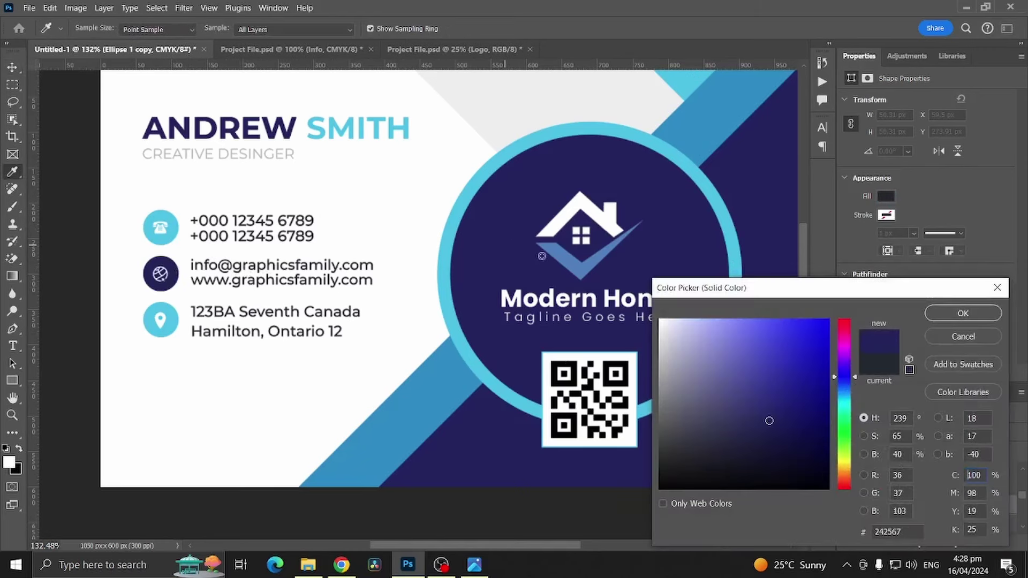
pyautogui.click(962, 313)
pyautogui.scroll(4, 433, 304)
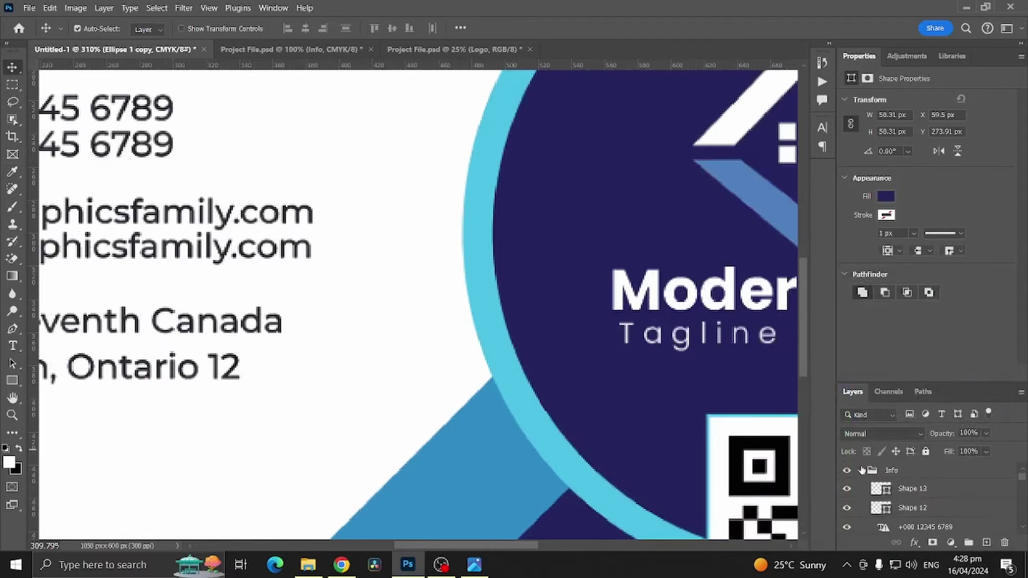
pyautogui.click(862, 470)
# Enlarge the name and contact text layers and move them down
pyautogui.keyDown('shift'); pyautogui.click(896, 490); pyautogui.keyUp('shift')
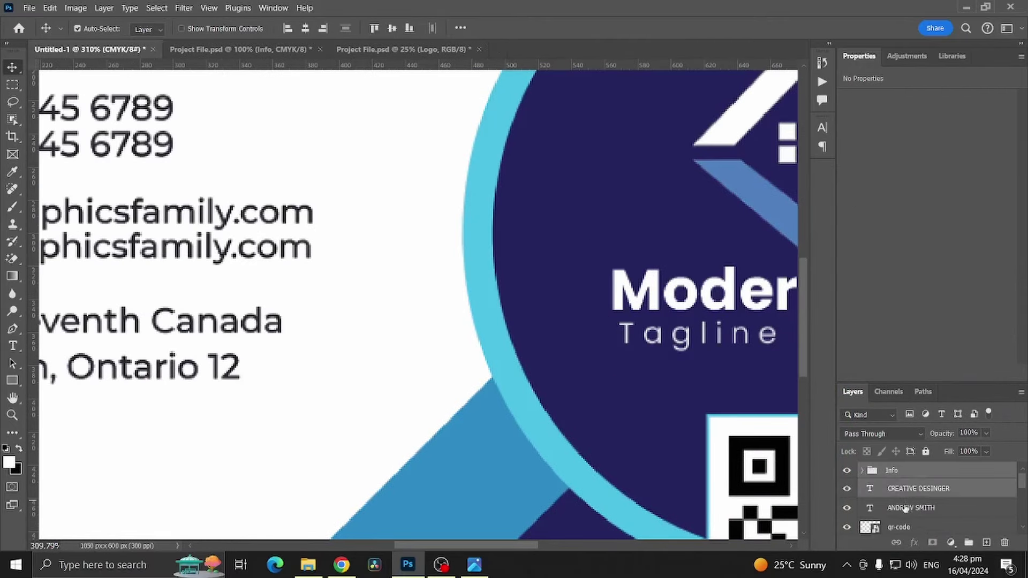
pyautogui.keyDown('shift'); pyautogui.click(908, 508); pyautogui.keyUp('shift')
pyautogui.hotkey('ctrl', '0')
pyautogui.hotkey('ctrl', 't')
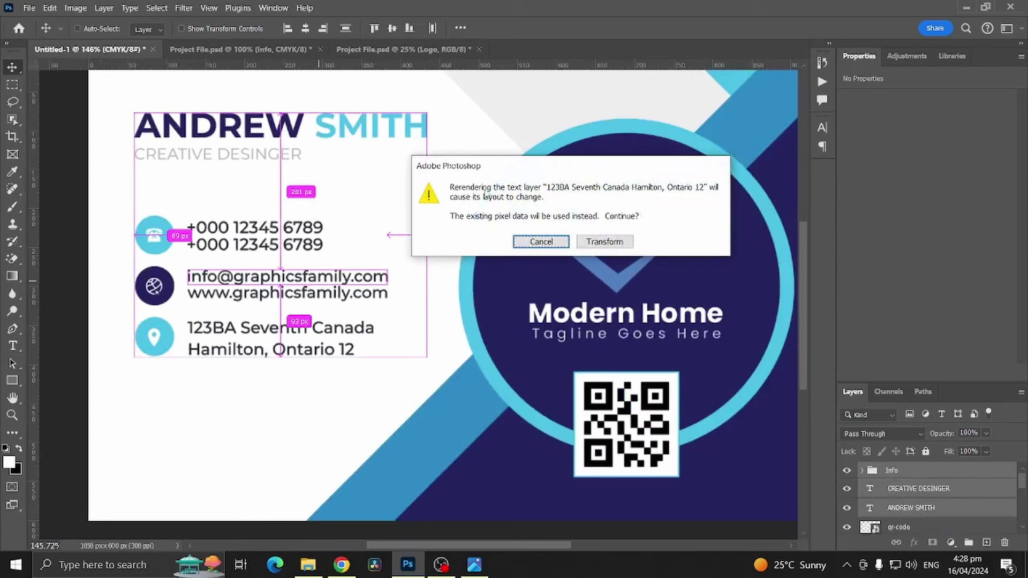
pyautogui.click(629, 242)
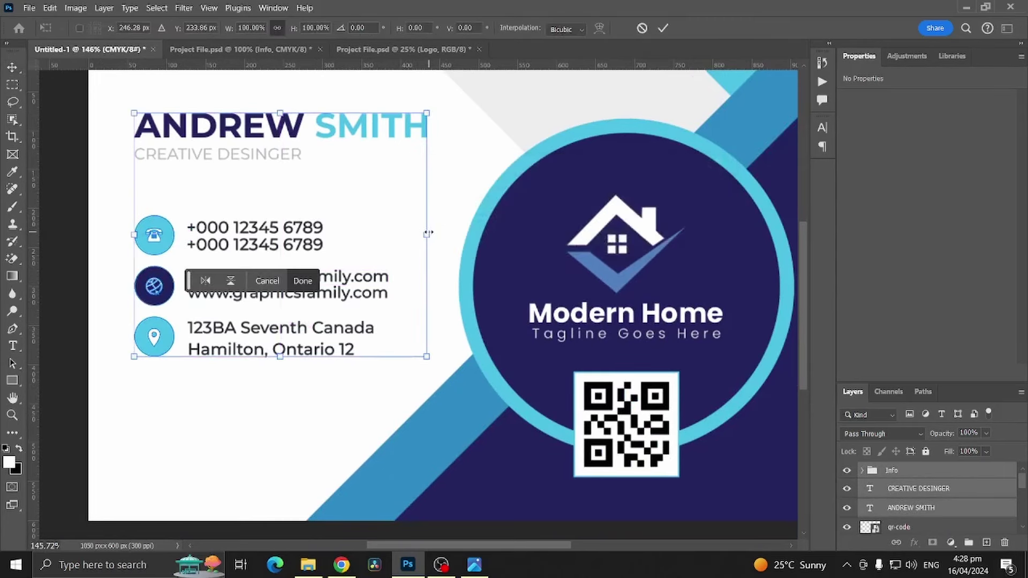
pyautogui.moveTo(428, 234)
pyautogui.mouseDown()
pyautogui.moveTo(466, 214)
pyautogui.moveTo(406, 287)
pyautogui.mouseUp()
pyautogui.press('Return')
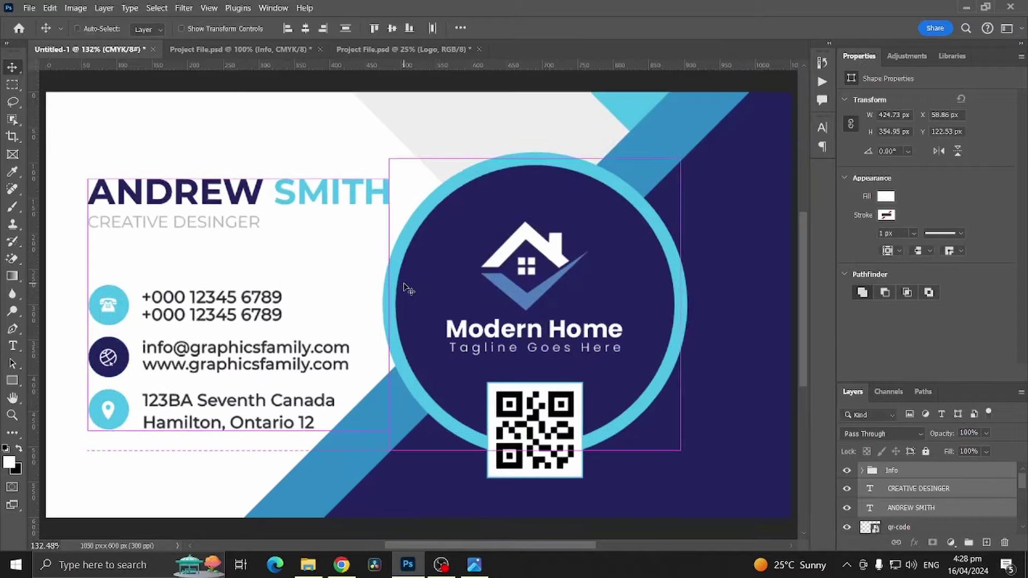
# Shift the circle and diagonal stripe rectangles further to the right
pyautogui.scroll(-1, 406, 287)
pyautogui.scroll(-1, 406, 288)
pyautogui.scroll(-1, 423, 287)
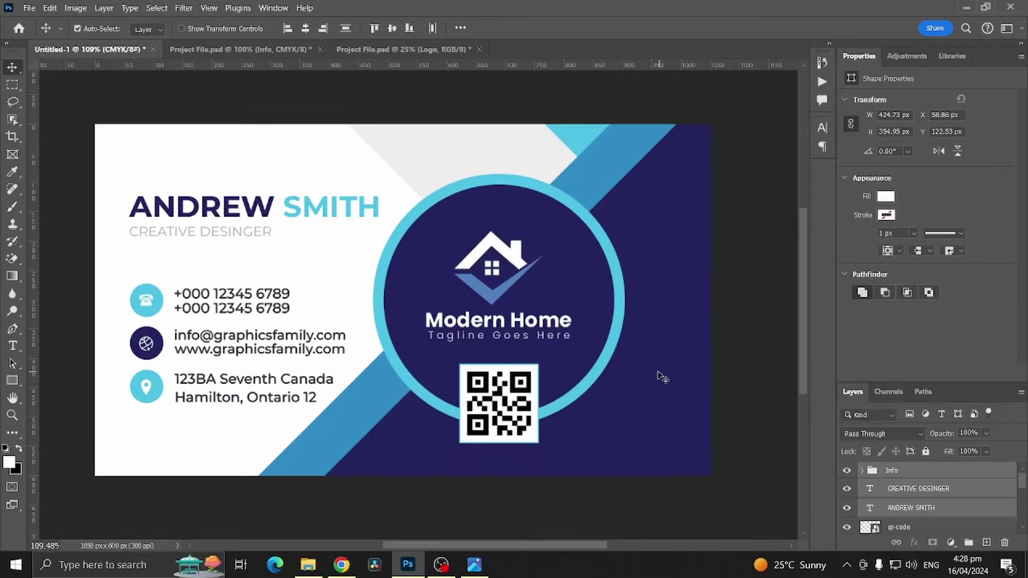
pyautogui.scroll(-1, 910, 498)
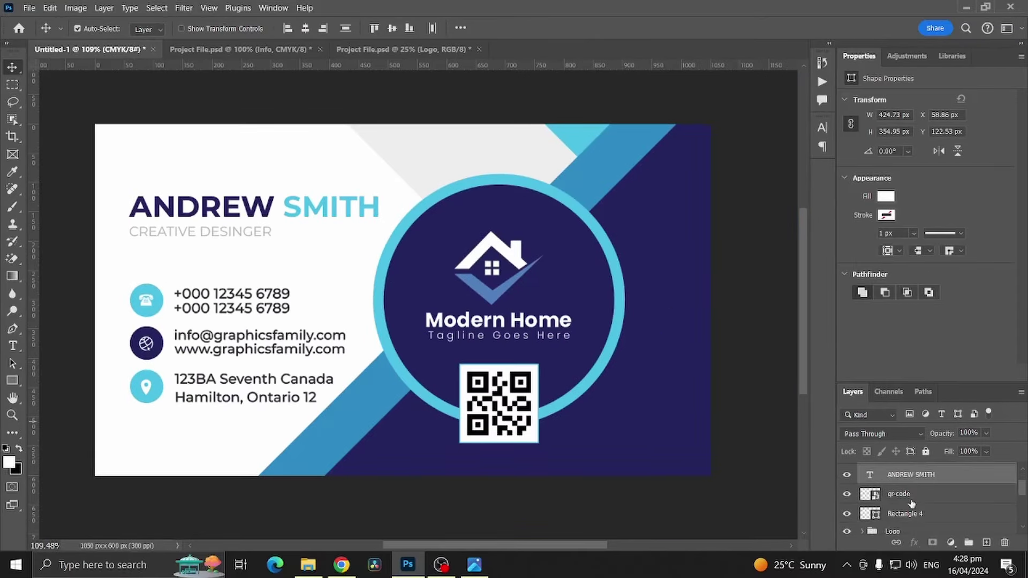
pyautogui.click(913, 505)
pyautogui.scroll(-2, 918, 508)
pyautogui.scroll(-1, 920, 509)
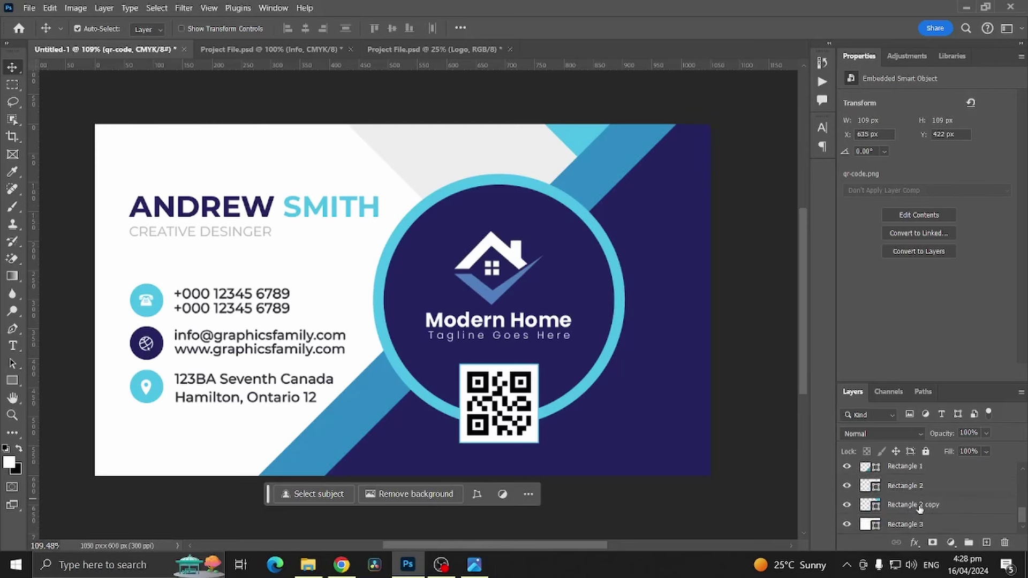
pyautogui.click(912, 506)
pyautogui.keyDown('shift'); pyautogui.click(905, 467); pyautogui.keyUp('shift')
pyautogui.hotkey('ctrl', 't')
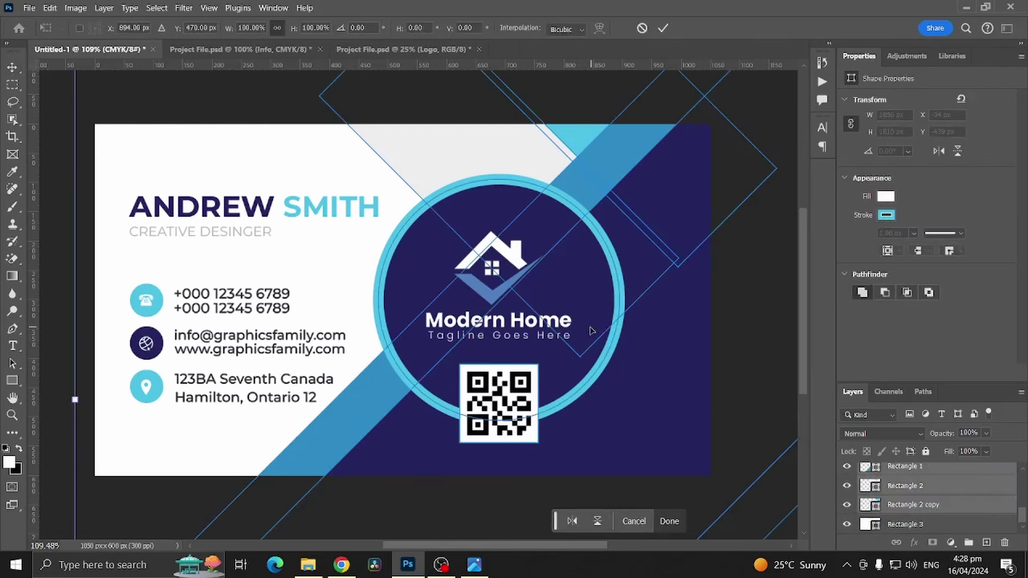
pyautogui.moveTo(589, 331); pyautogui.dragTo(634, 331)
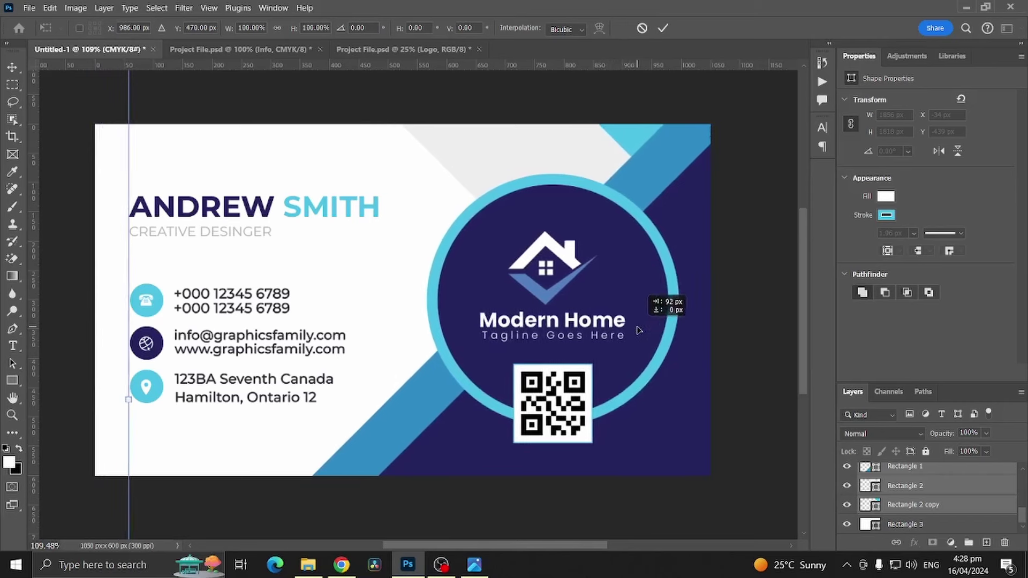
pyautogui.press('Return')
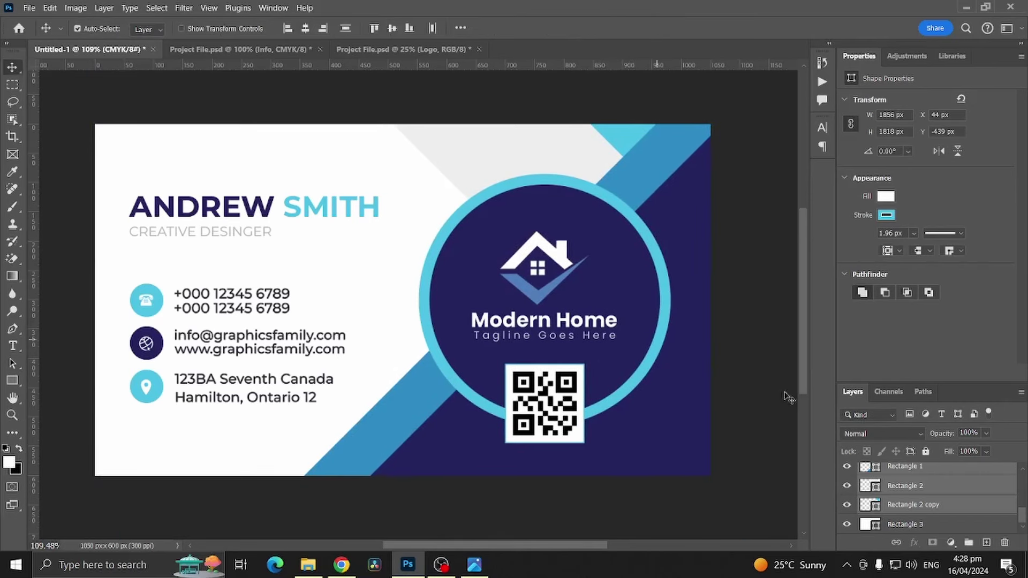
# Enlarge the Info contact group slightly, stretching it toward the left card edge
pyautogui.scroll(3, 910, 498)
pyautogui.scroll(3, 905, 492)
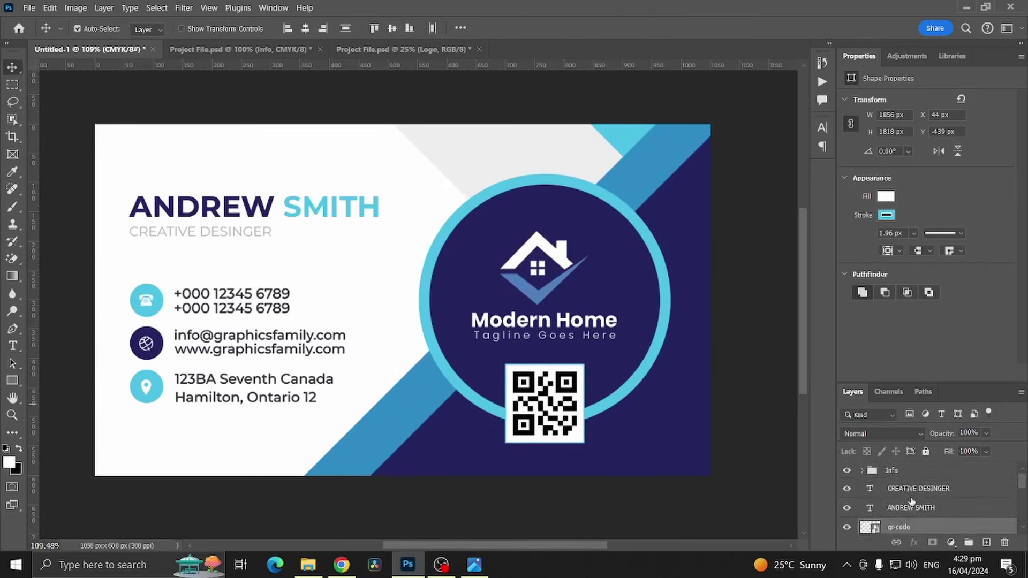
pyautogui.click(910, 506)
pyautogui.hotkey('ctrl', 't')
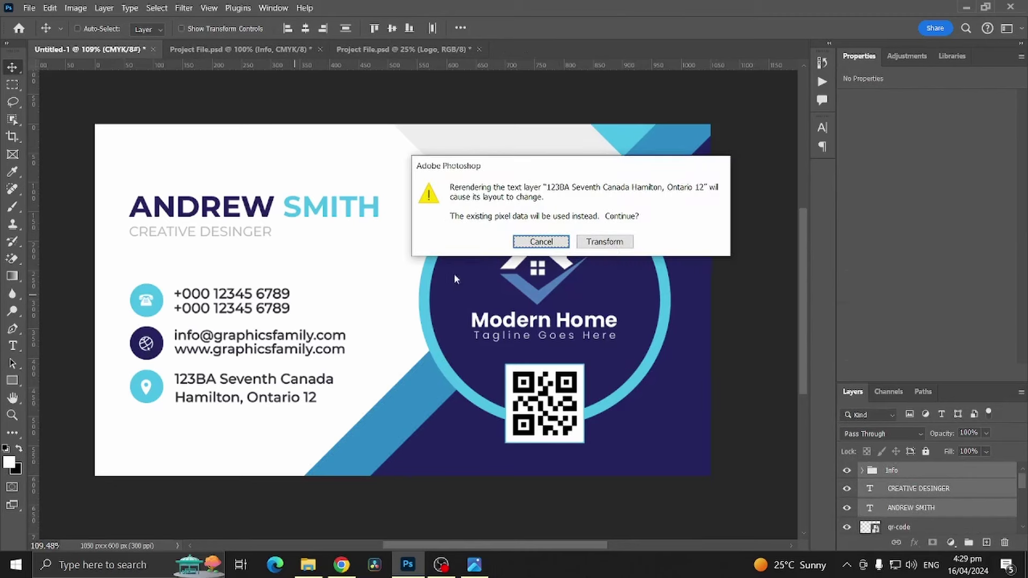
pyautogui.click(614, 243)
pyautogui.moveTo(378, 299)
pyautogui.mouseDown()
pyautogui.moveTo(394, 299)
pyautogui.moveTo(357, 304)
pyautogui.mouseUp()
pyautogui.moveTo(135, 299); pyautogui.dragTo(128, 298)
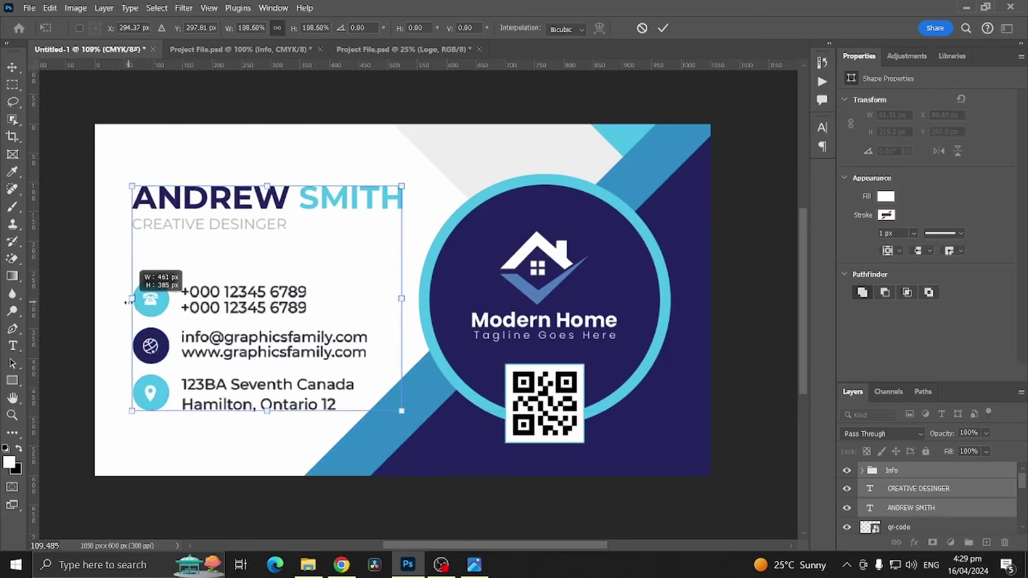
pyautogui.press('Return')
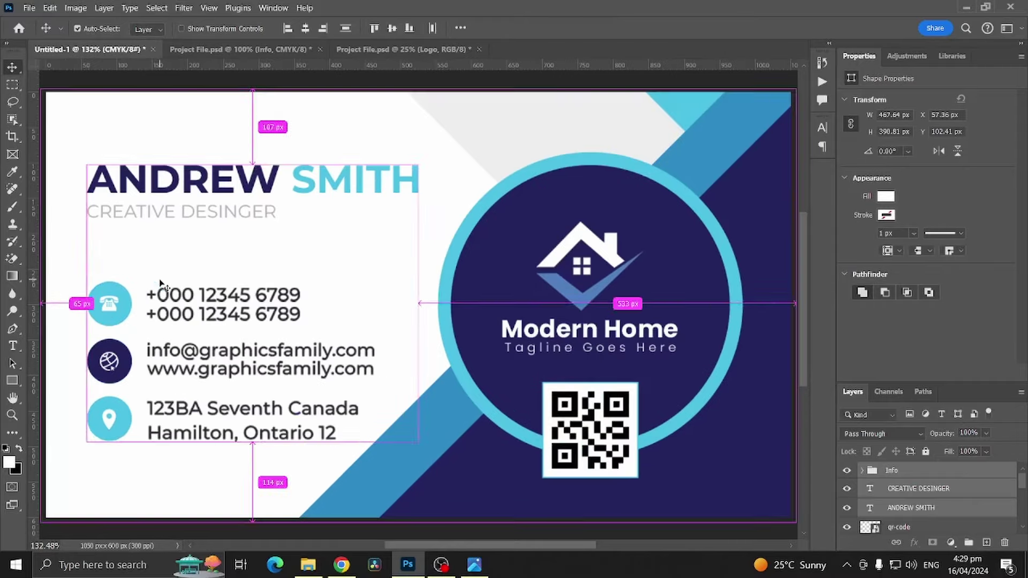
pyautogui.keyDown('alt'); pyautogui.scroll(-1, 161, 285); pyautogui.keyUp('alt')
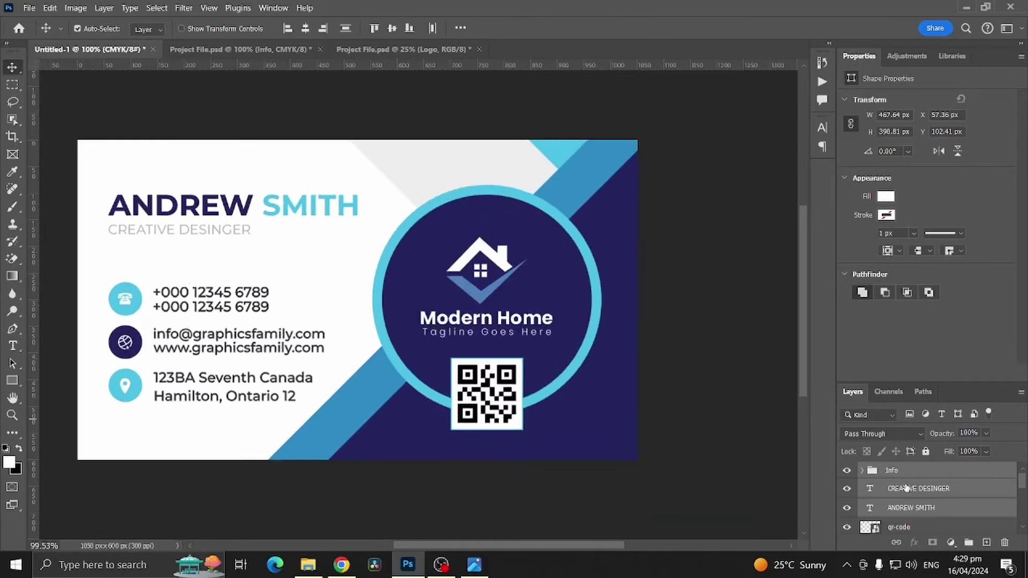
# Select every back-of-card layer, group them, and name the group 'Back Side'
pyautogui.scroll(-5, 905, 487)
pyautogui.keyDown('shift'); pyautogui.click(923, 524); pyautogui.keyUp('shift')
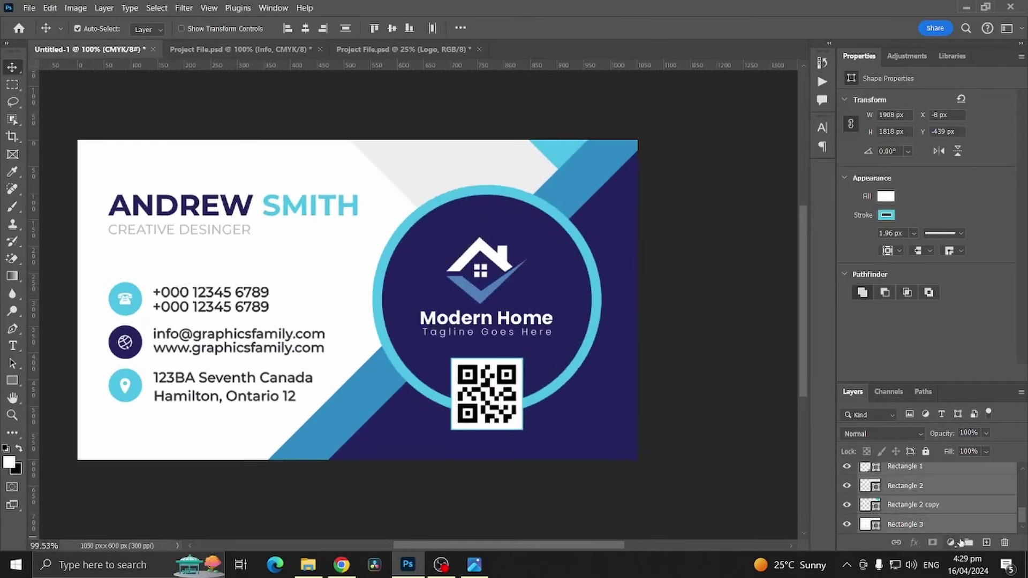
pyautogui.click(970, 543)
pyautogui.click(914, 504)
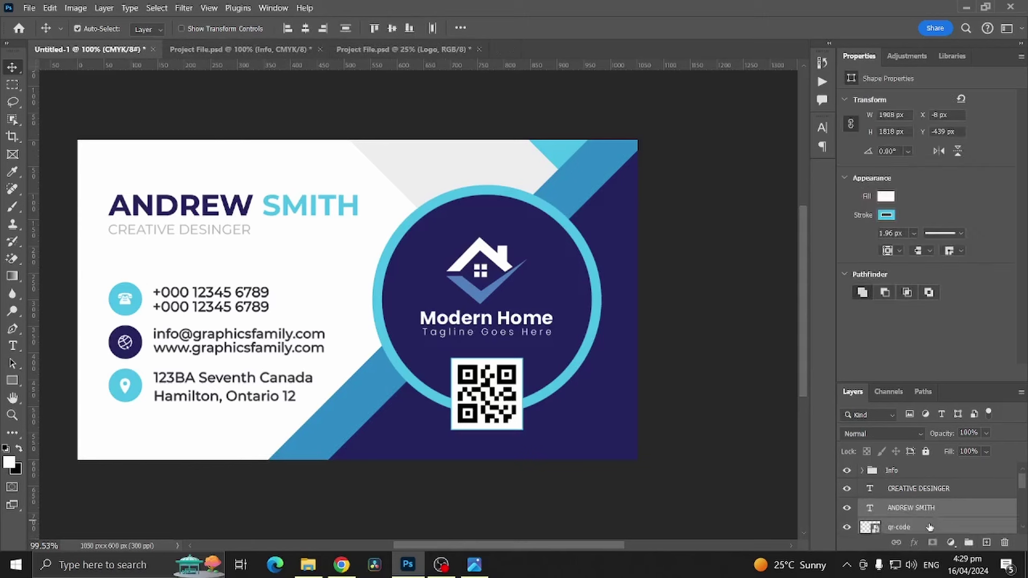
pyautogui.scroll(-2, 929, 514)
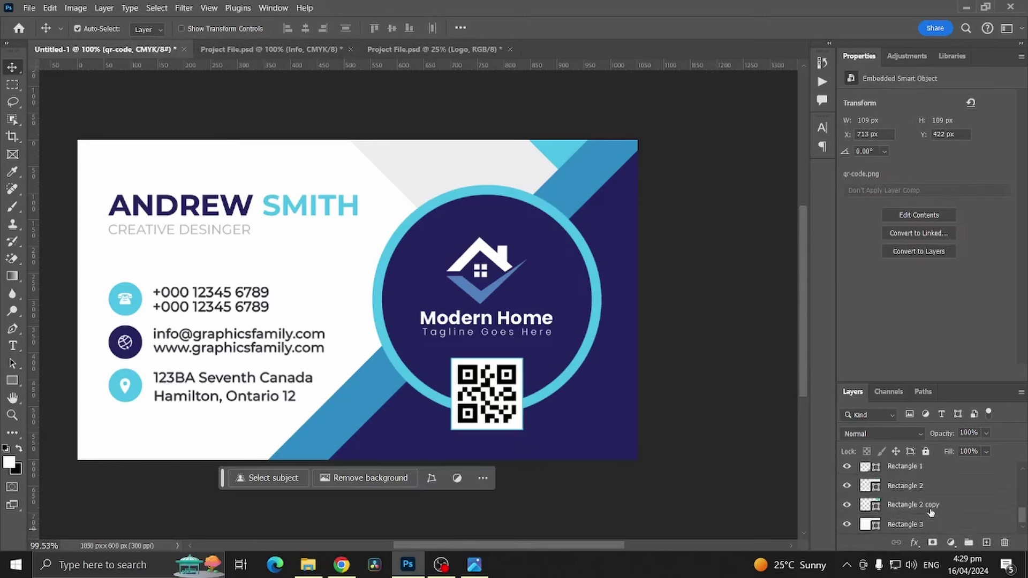
pyautogui.click(911, 519)
pyautogui.scroll(5, 916, 482)
pyautogui.keyDown('shift'); pyautogui.click(917, 476); pyautogui.keyUp('shift')
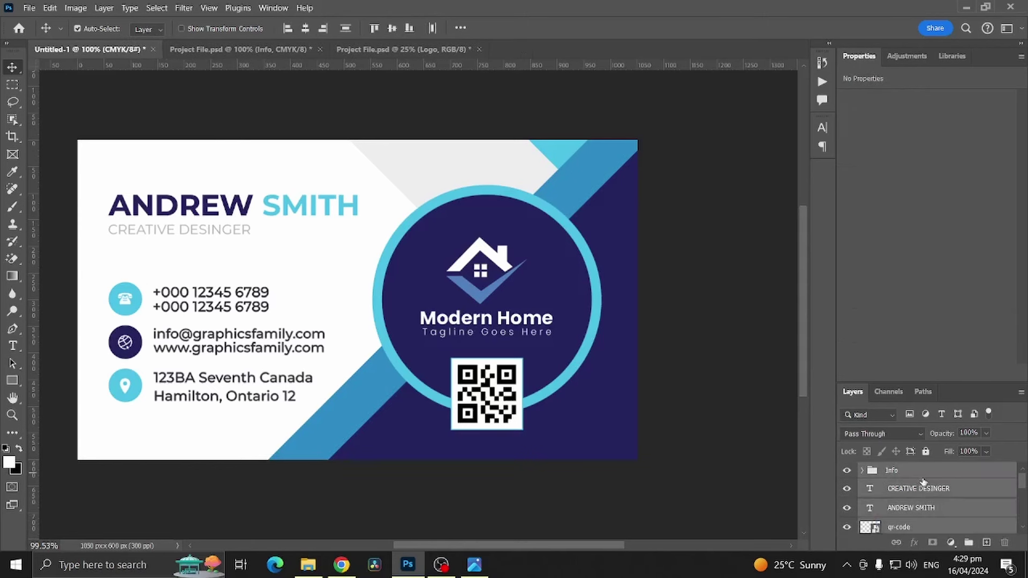
pyautogui.click(968, 543)
pyautogui.doubleClick(900, 474)
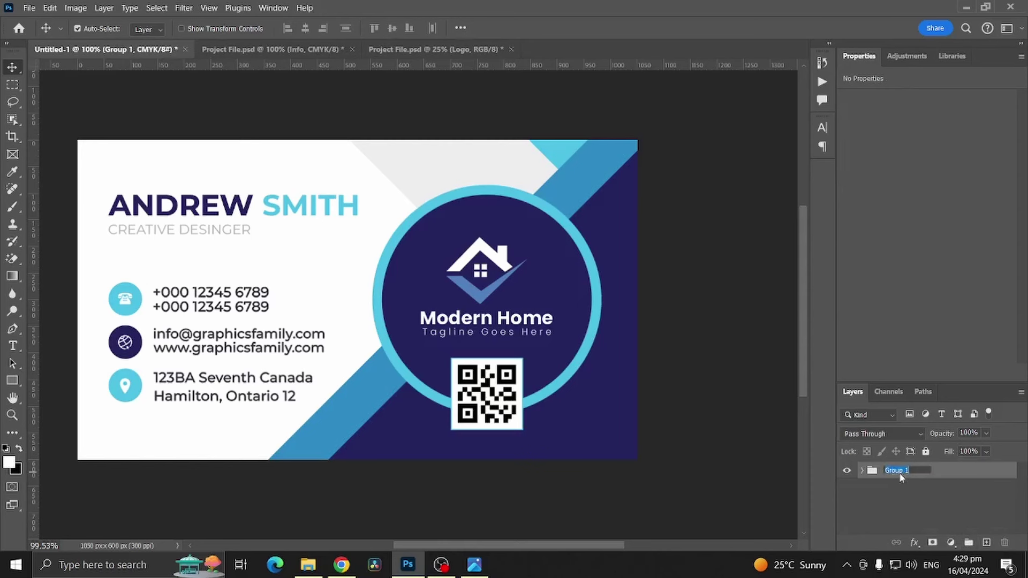
pyautogui.write('b')
pyautogui.write('e')
pyautogui.press('Return')
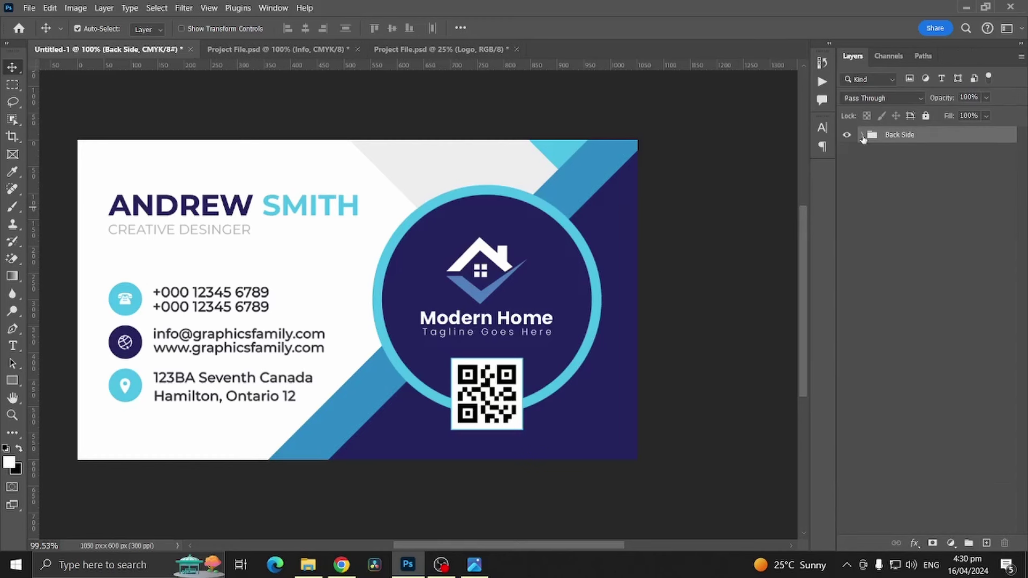
# Duplicate the circle, stripe shapes and base rectangle to the top of the stack
pyautogui.click(862, 136)
pyautogui.click(902, 346)
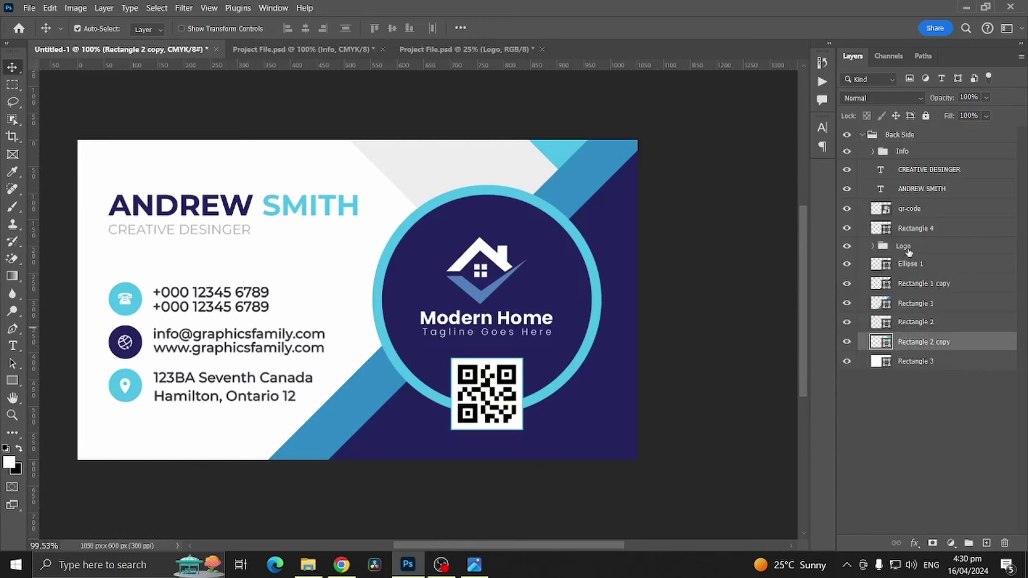
pyautogui.keyDown('shift'); pyautogui.click(899, 266); pyautogui.keyUp('shift')
pyautogui.click(846, 264)
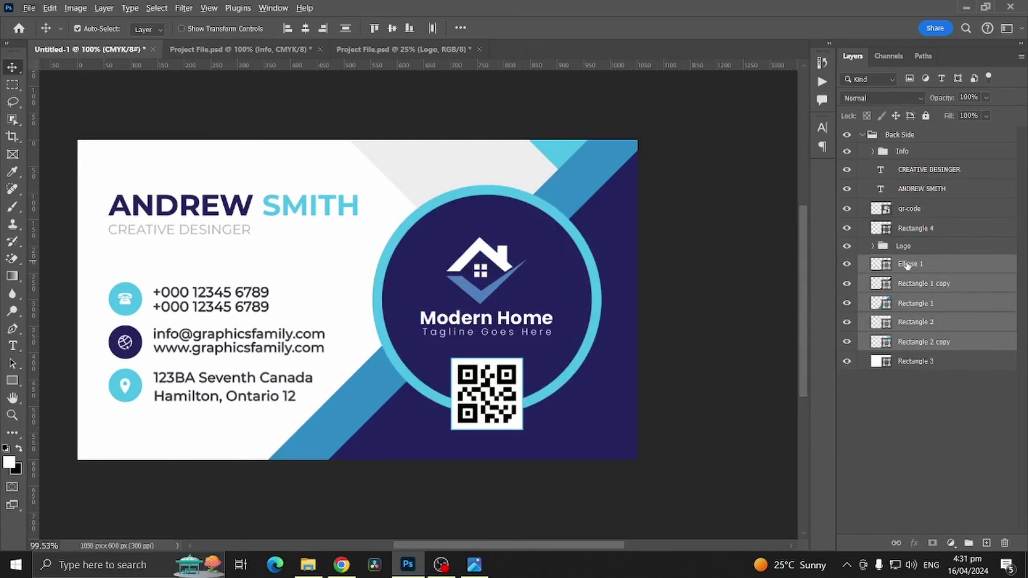
pyautogui.moveTo(906, 265); pyautogui.dragTo(907, 136)
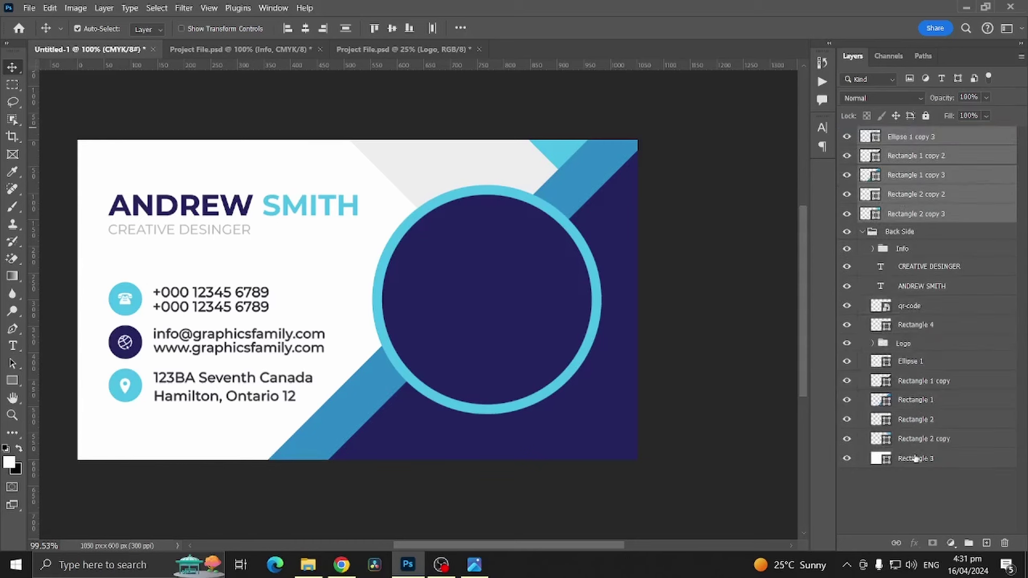
pyautogui.moveTo(916, 459); pyautogui.dragTo(919, 225)
# Colour the copied base rectangle dark navy #121230 and the corner strip white
pyautogui.doubleClick(869, 234)
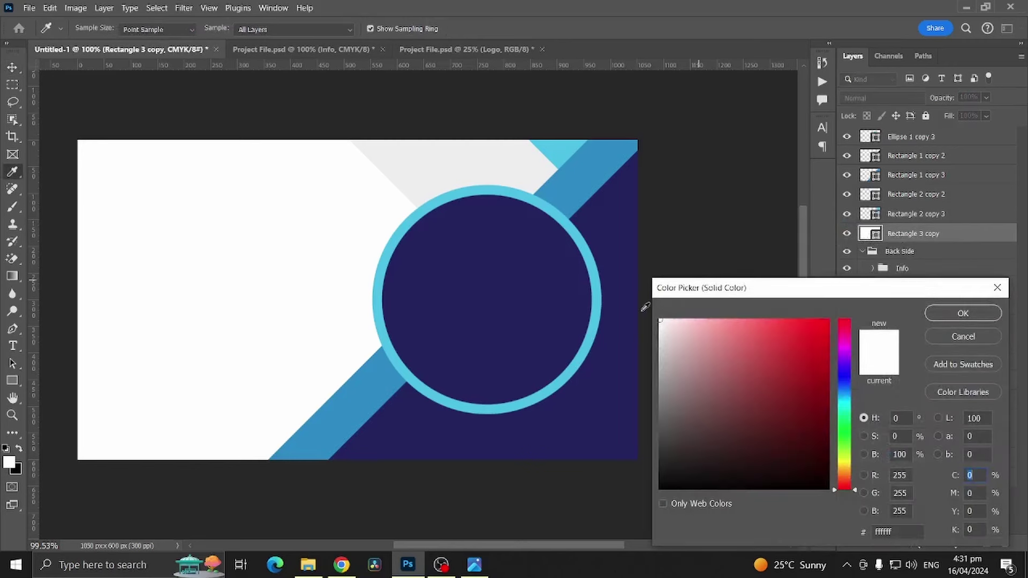
pyautogui.click(585, 380)
pyautogui.moveTo(769, 420); pyautogui.dragTo(766, 458)
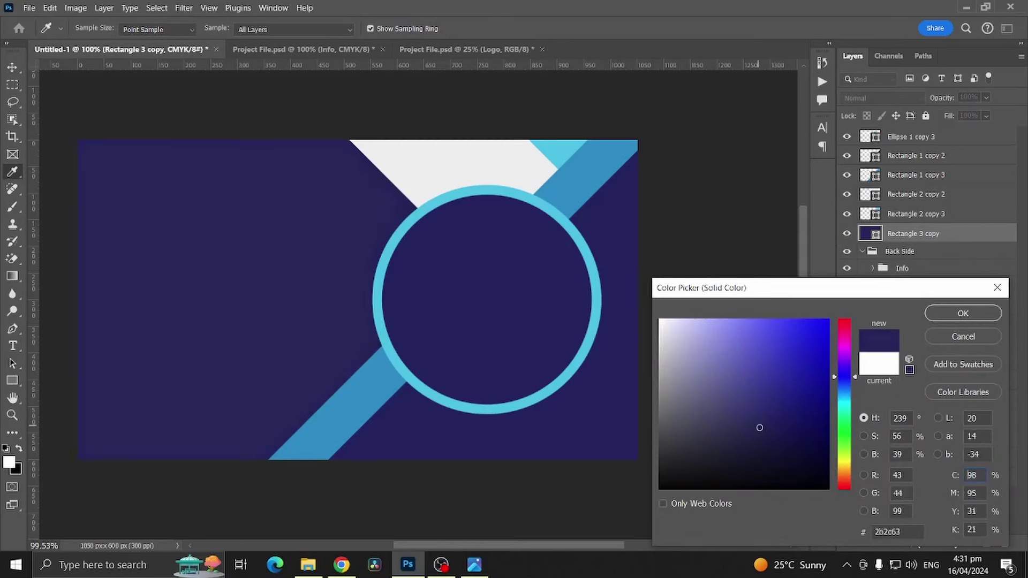
pyautogui.click(967, 320)
pyautogui.click(530, 171)
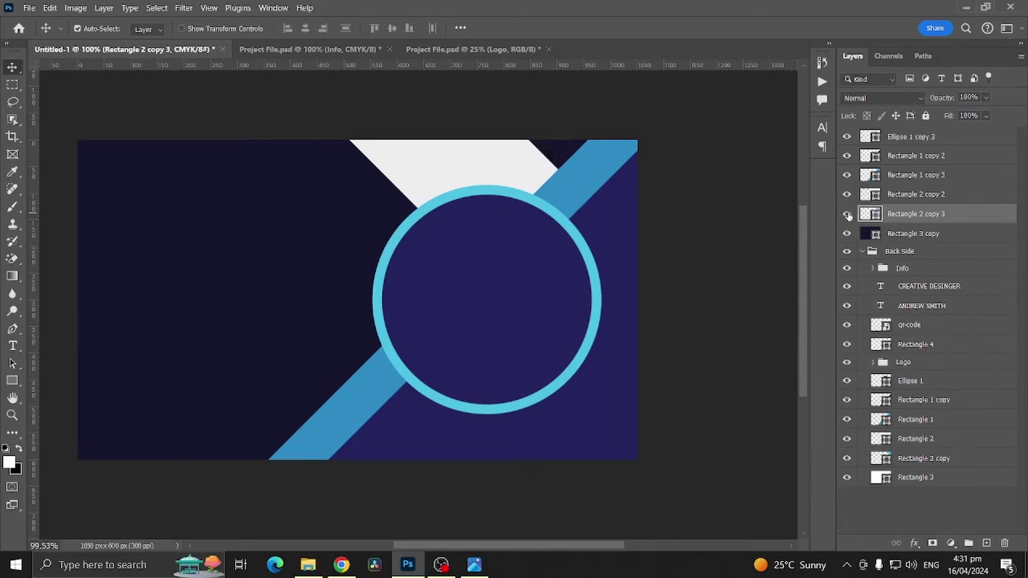
pyautogui.doubleClick(871, 214)
pyautogui.write('0')
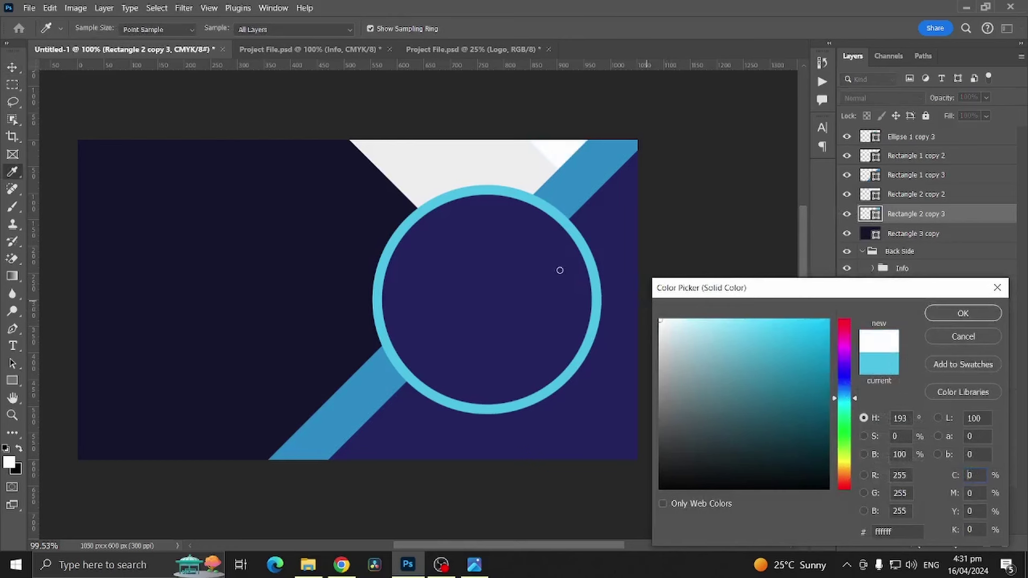
pyautogui.click(963, 314)
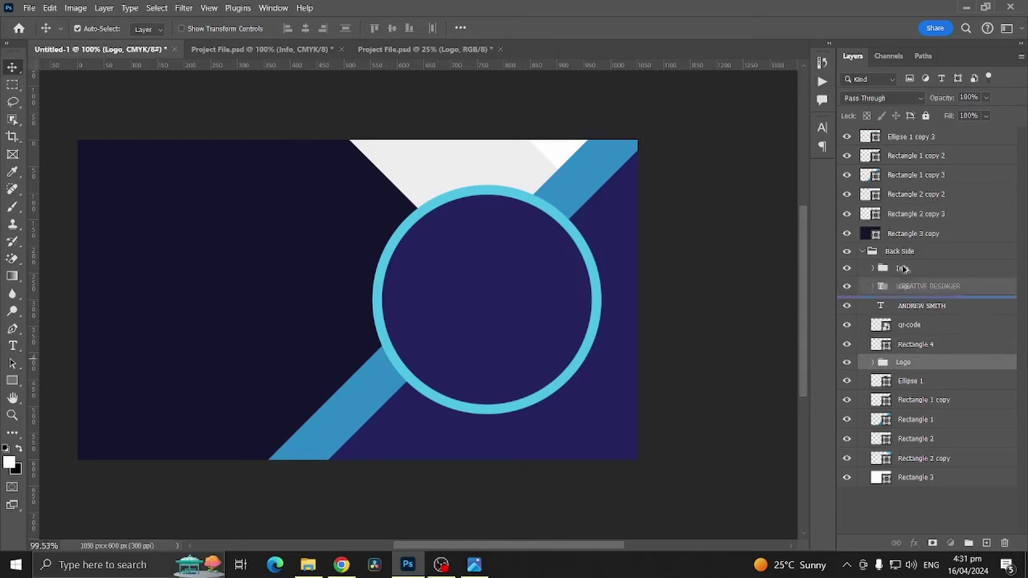
# Move the Logo group to the top, shift it left, enlarge it and centre it vertically
pyautogui.moveTo(884, 363); pyautogui.dragTo(904, 132)
pyautogui.hotkey('ctrl', 't')
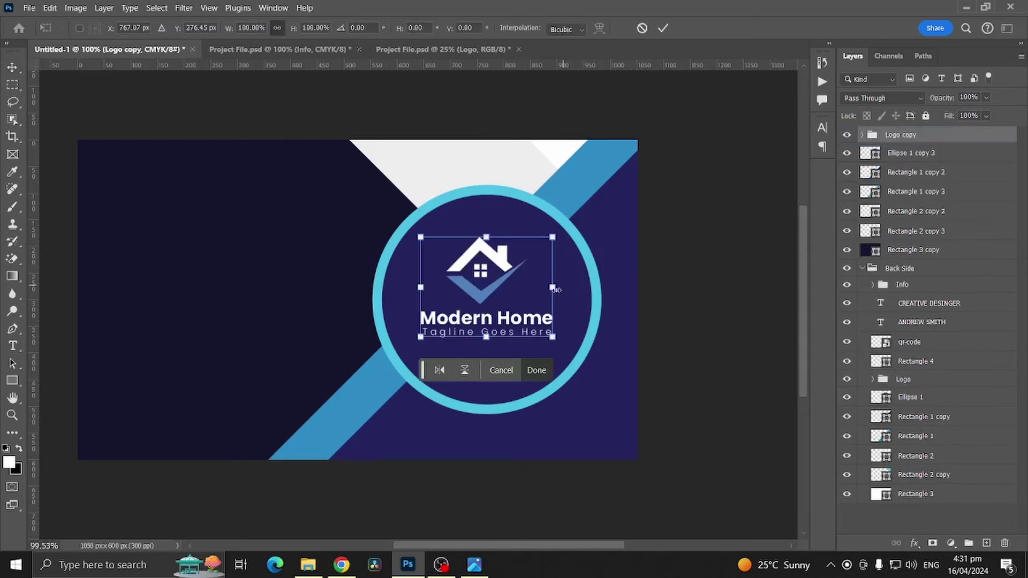
pyautogui.moveTo(521, 296); pyautogui.dragTo(254, 296)
pyautogui.moveTo(282, 236); pyautogui.dragTo(303, 225)
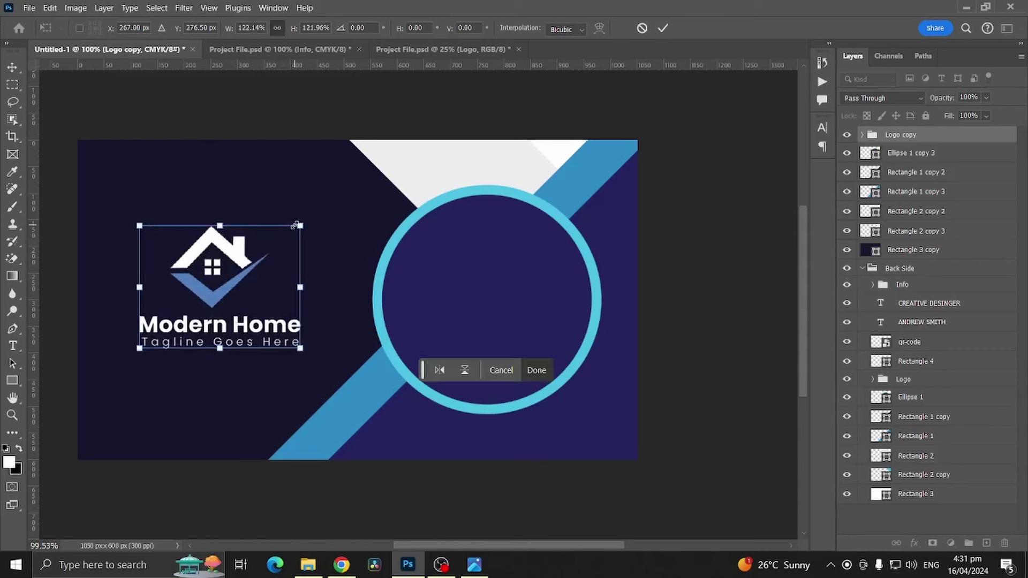
pyautogui.press('Return')
pyautogui.hotkey('ctrl', 'a')
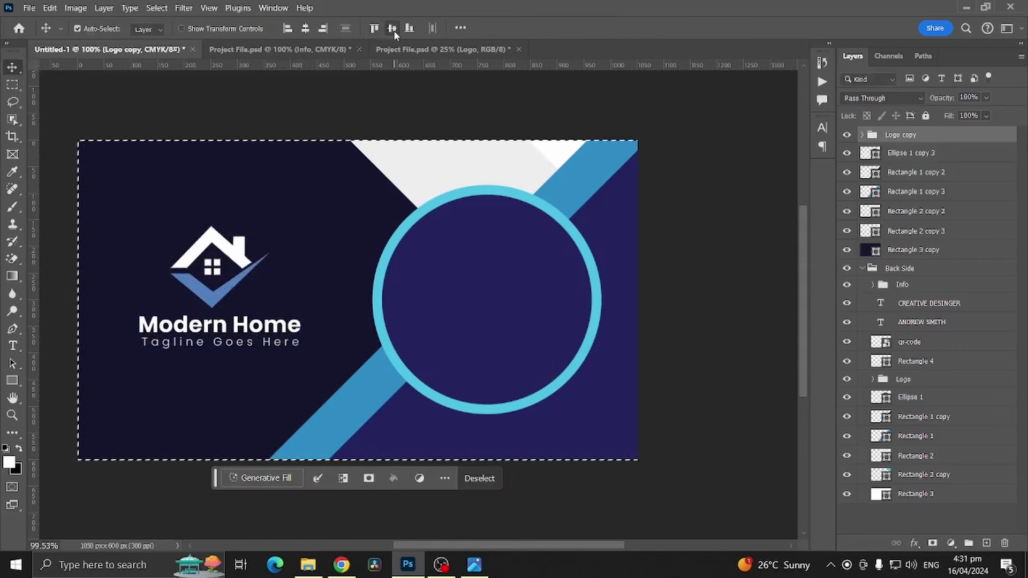
pyautogui.click(392, 29)
pyautogui.hotkey('ctrl', 'd')
# Enlarge the logo a little more and re-centre it vertically on the card
pyautogui.hotkey('ctrl', 't')
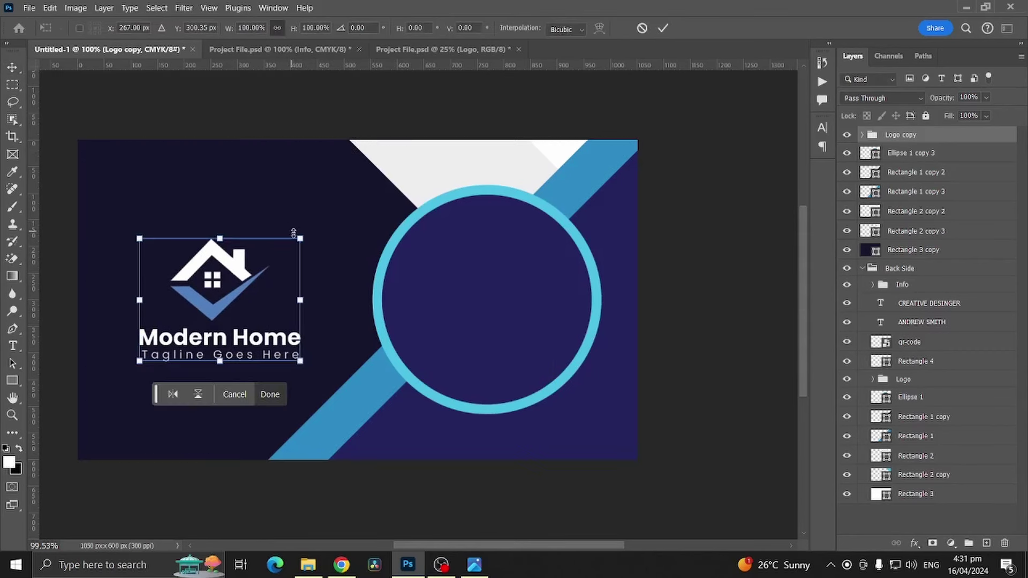
pyautogui.moveTo(300, 232); pyautogui.dragTo(310, 229)
pyautogui.press('Return')
pyautogui.hotkey('ctrl', 'a')
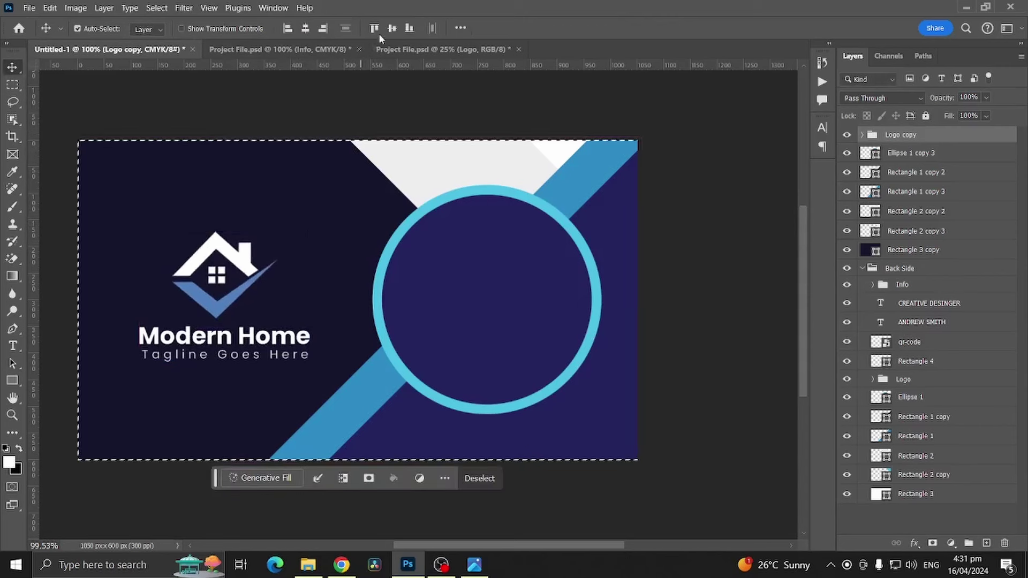
pyautogui.click(392, 30)
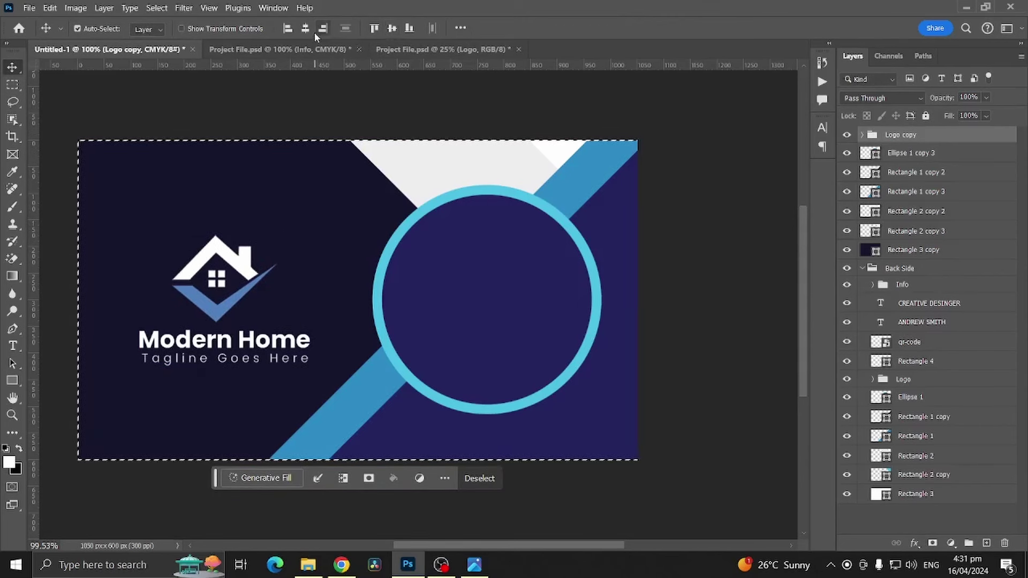
pyautogui.hotkey('ctrl', 'd')
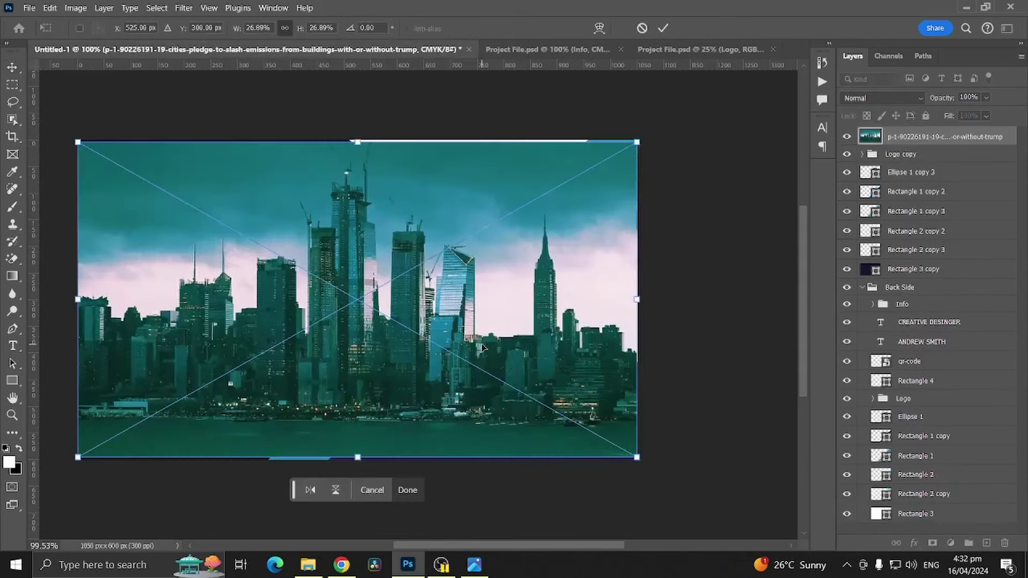
# Move the city photo layer above Ellipse 1 copy 3 and clip it into the circle
pyautogui.moveTo(897, 138)
pyautogui.mouseDown()
pyautogui.moveTo(896, 188)
pyautogui.moveTo(895, 176)
pyautogui.mouseUp()
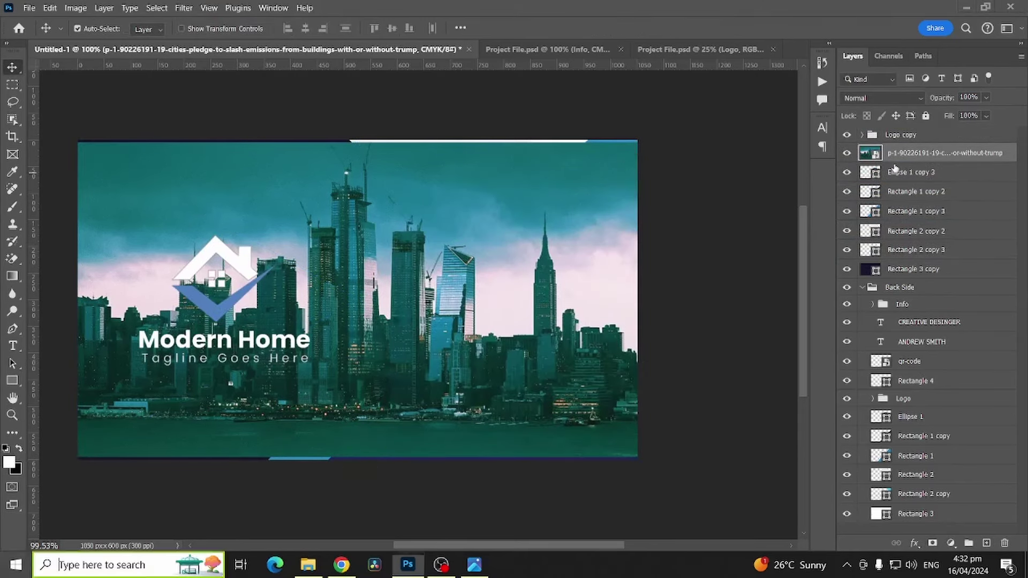
pyautogui.press('super')
pyautogui.press('super')
pyautogui.keyDown('alt'); pyautogui.click(891, 158); pyautogui.keyUp('alt')
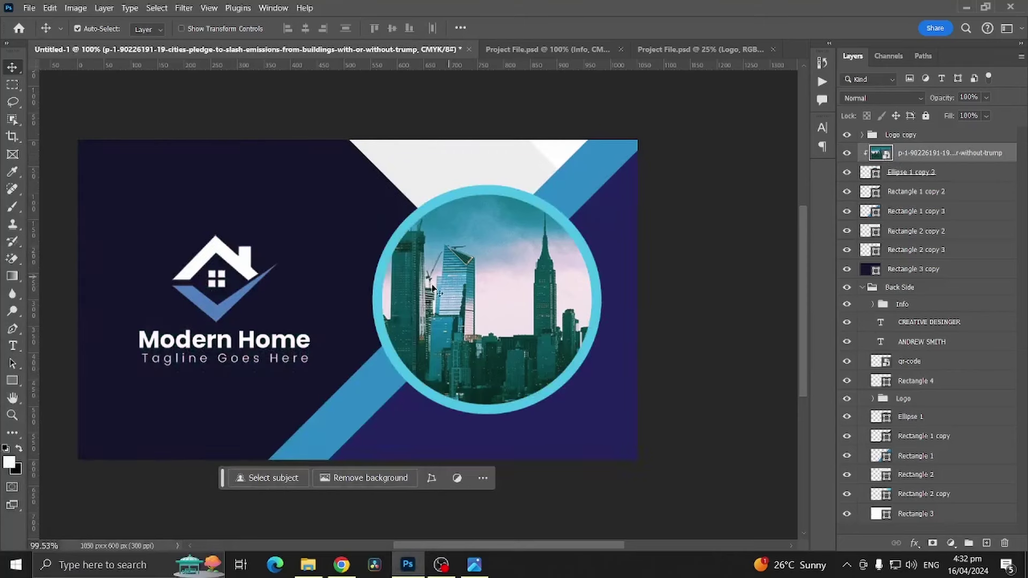
pyautogui.moveTo(460, 292); pyautogui.dragTo(547, 292)
# Shrink the city photo and shift it right so it fits inside the circle
pyautogui.hotkey('ctrl', 't')
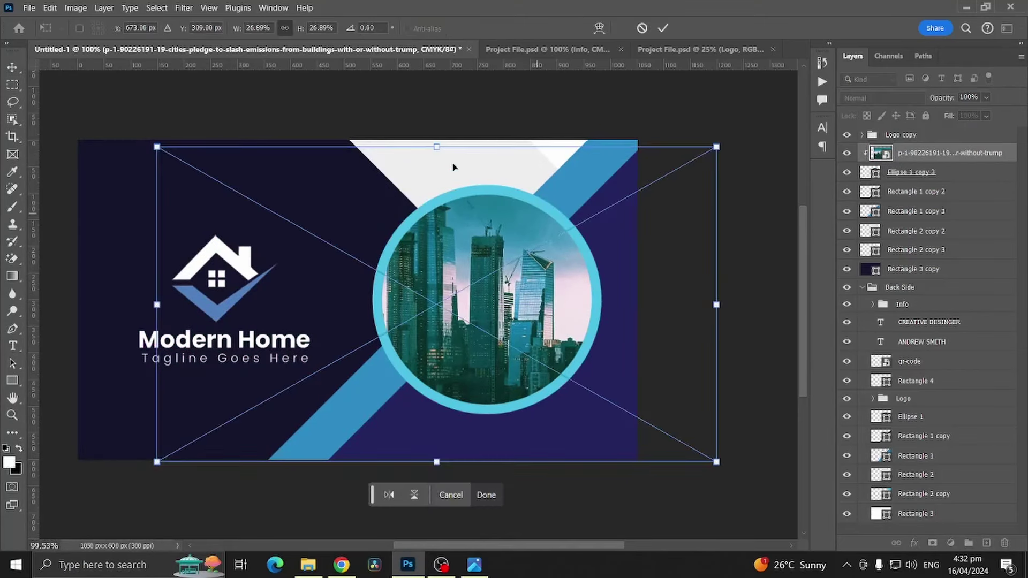
pyautogui.moveTo(436, 146); pyautogui.dragTo(437, 183)
pyautogui.moveTo(449, 266); pyautogui.dragTo(512, 274)
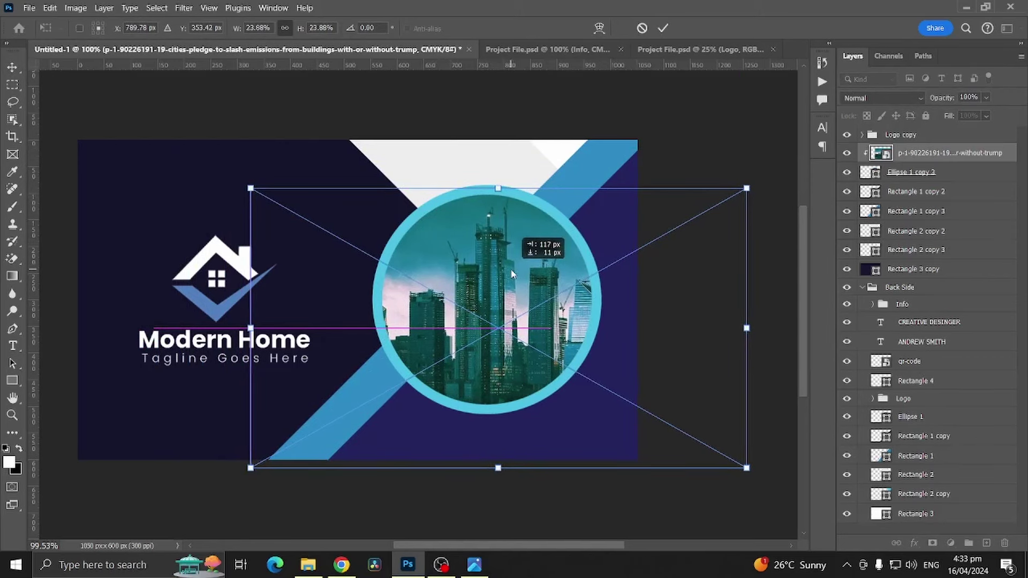
pyautogui.moveTo(512, 273); pyautogui.dragTo(508, 277)
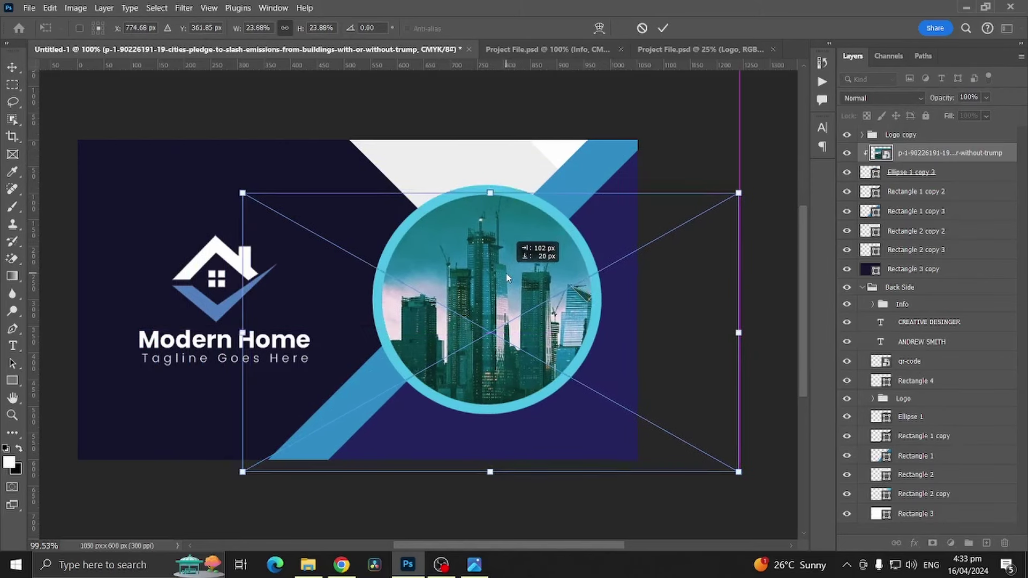
pyautogui.press('Return')
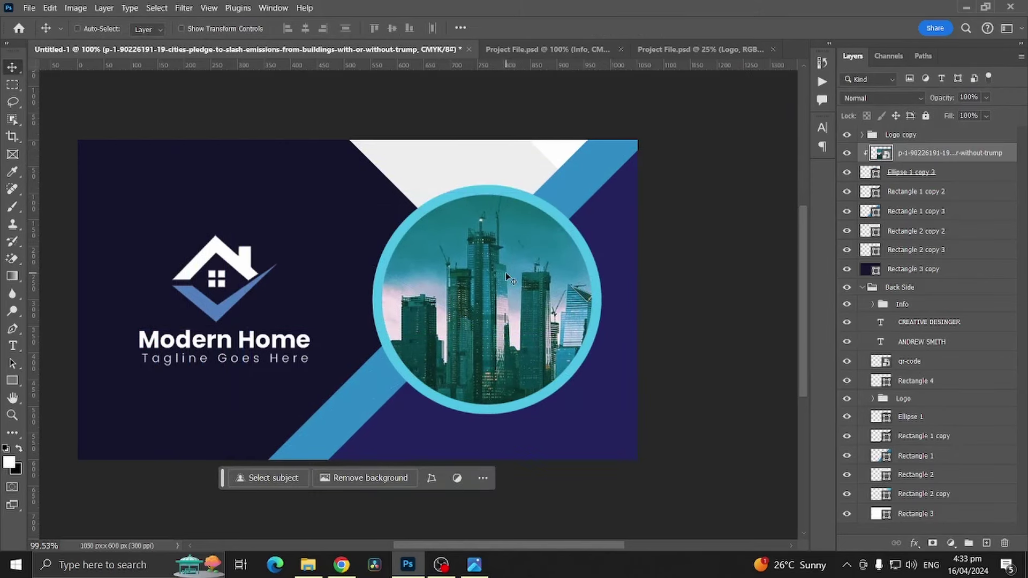
pyautogui.scroll(3, 506, 274)
pyautogui.scroll(-2, 505, 274)
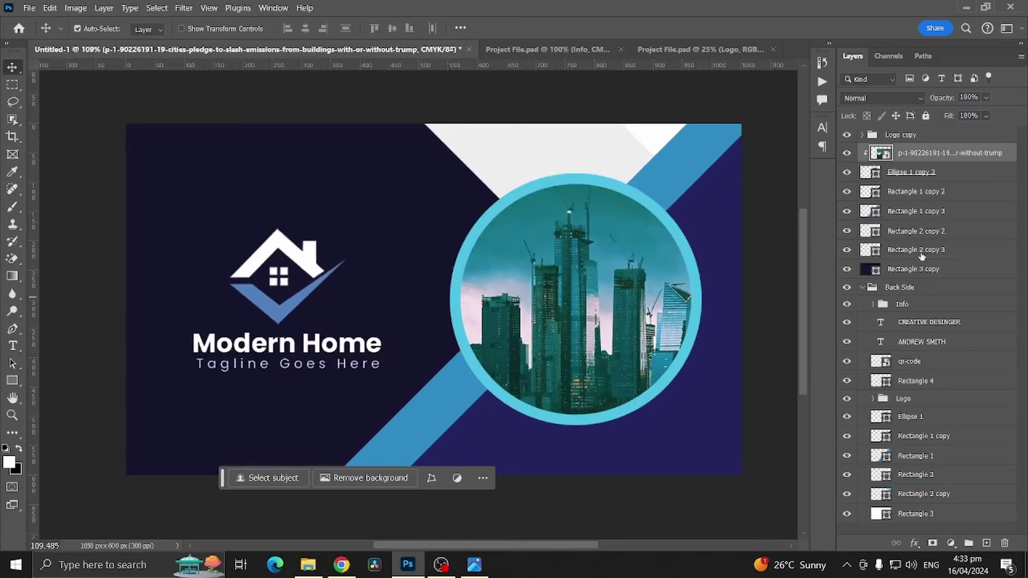
# Group the layers from Logo copy through Rectangle 3 copy and name the group Front Side
pyautogui.keyDown('shift'); pyautogui.click(903, 270); pyautogui.keyUp('shift')
pyautogui.click(892, 138)
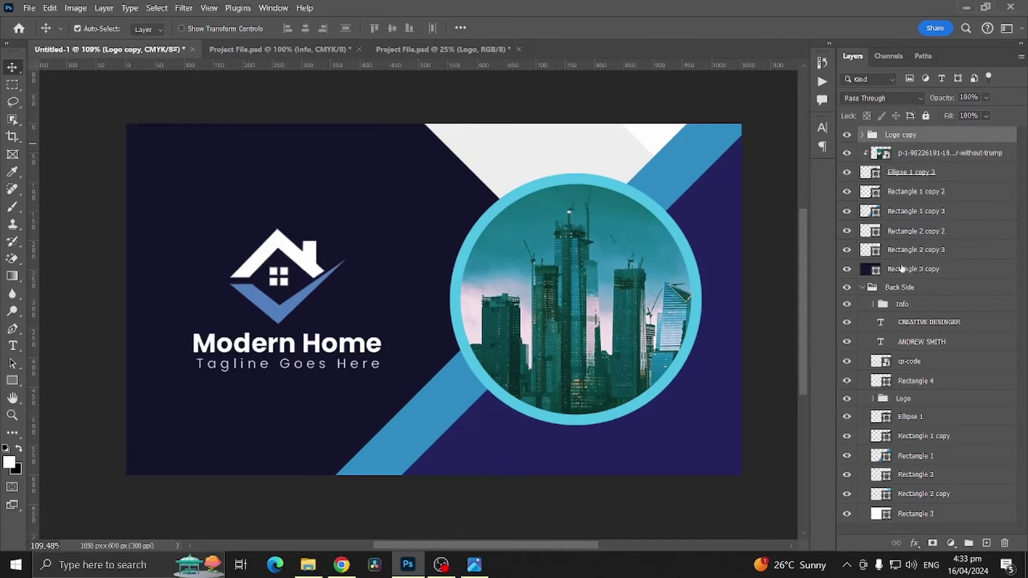
pyautogui.keyDown('shift'); pyautogui.click(906, 273); pyautogui.keyUp('shift')
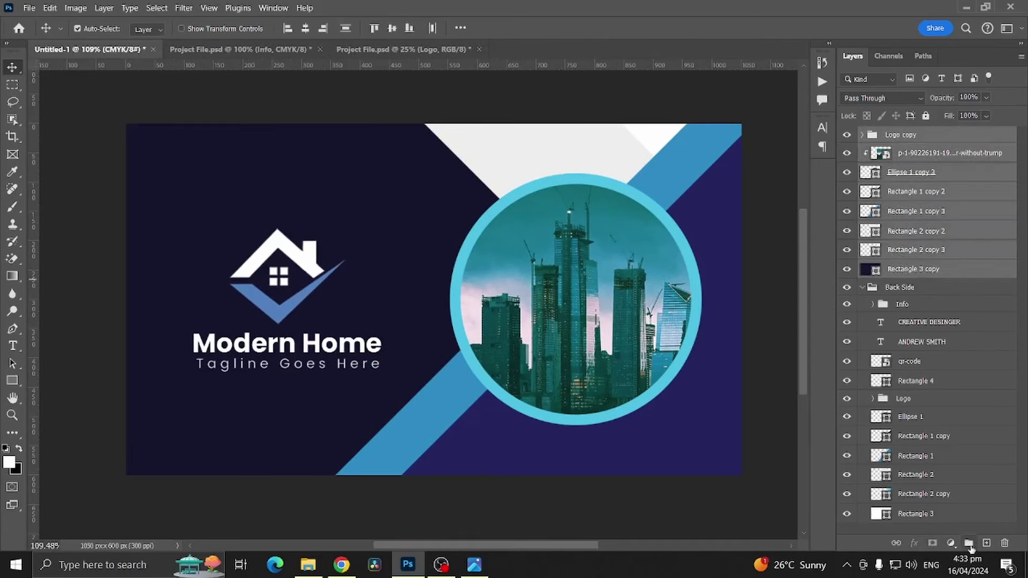
pyautogui.click(969, 543)
pyautogui.doubleClick(892, 135)
pyautogui.write('Front')
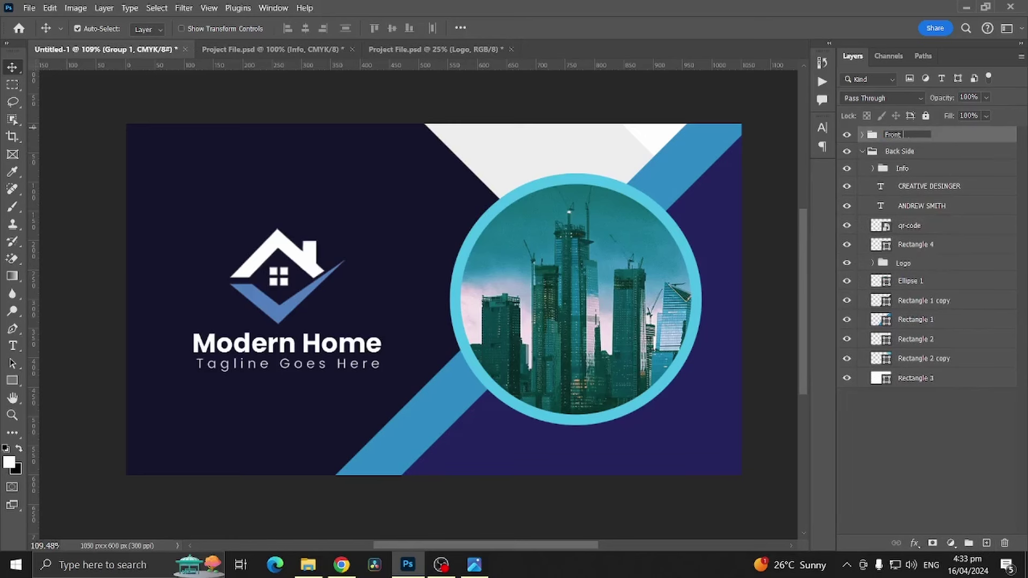
pyautogui.write('e')
pyautogui.press('Return')
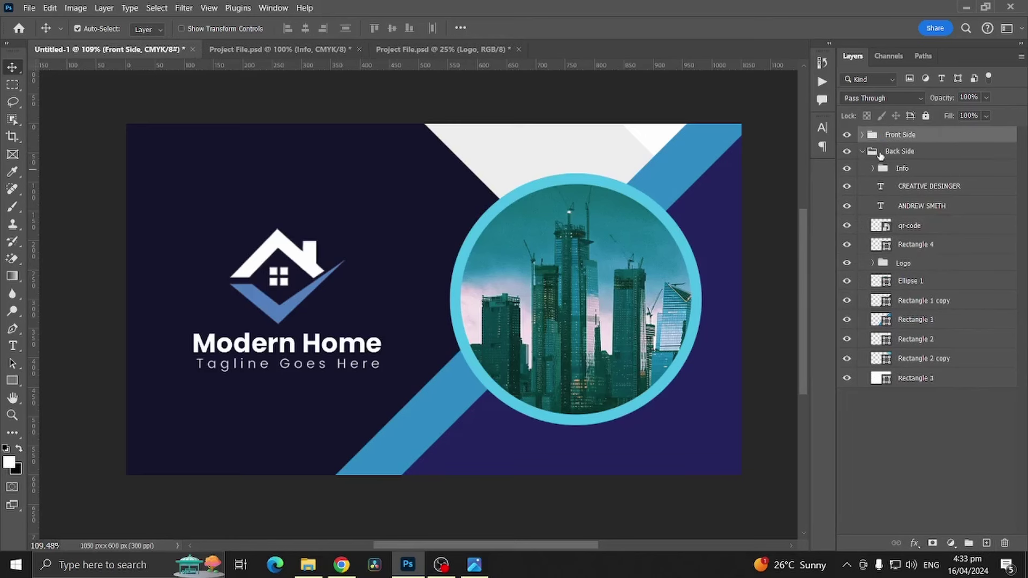
# Collapse the Back Side group and toggle Front Side's visibility to preview the back
pyautogui.click(862, 151)
pyautogui.click(847, 135)
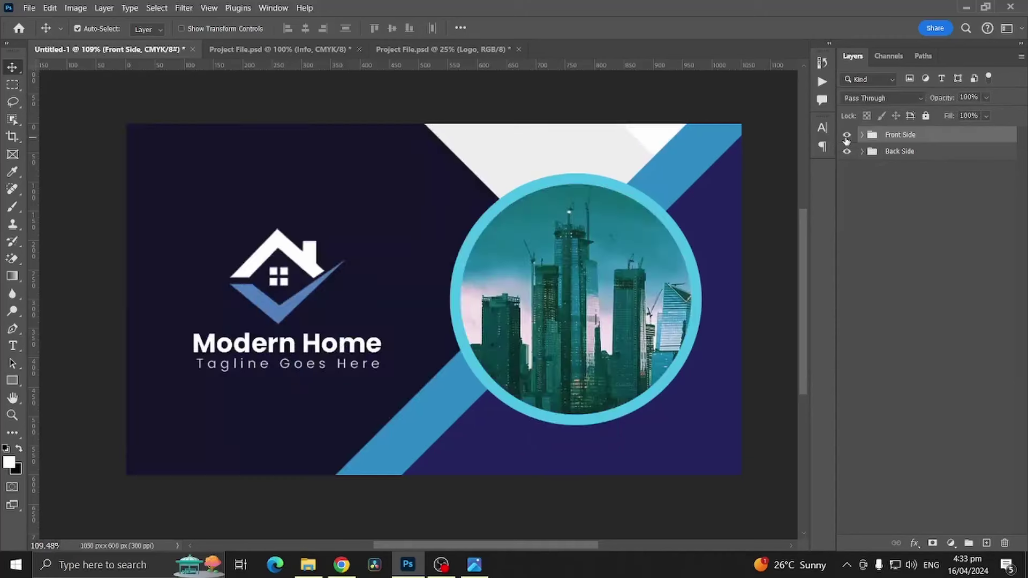
pyautogui.click(847, 135)
pyautogui.click(846, 137)
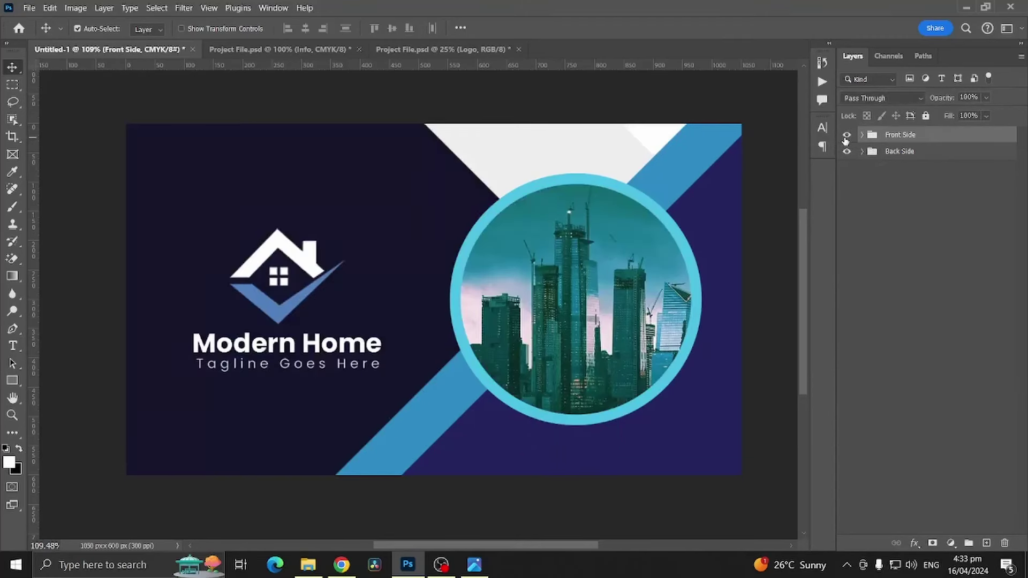